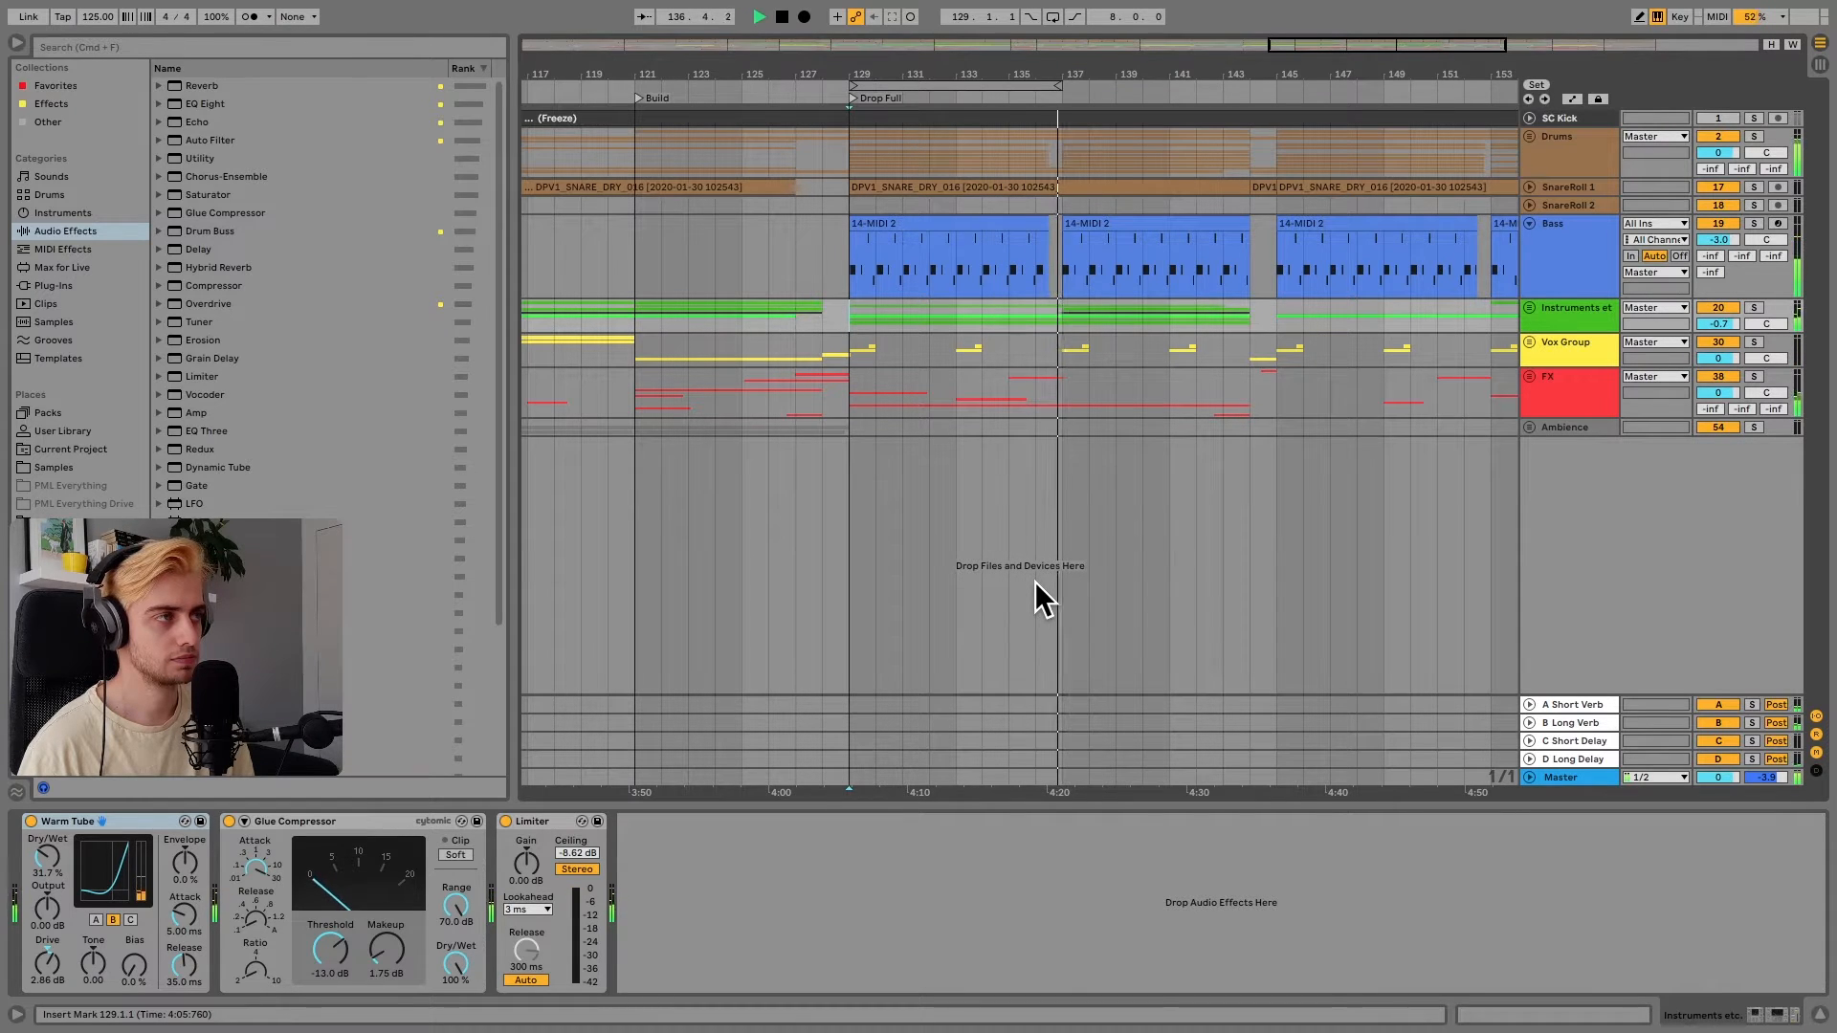
Solo the Instruments group and play it from bar 129, then audition the Piano subgroup inside it on its own
{"action": "key", "text": "space"}
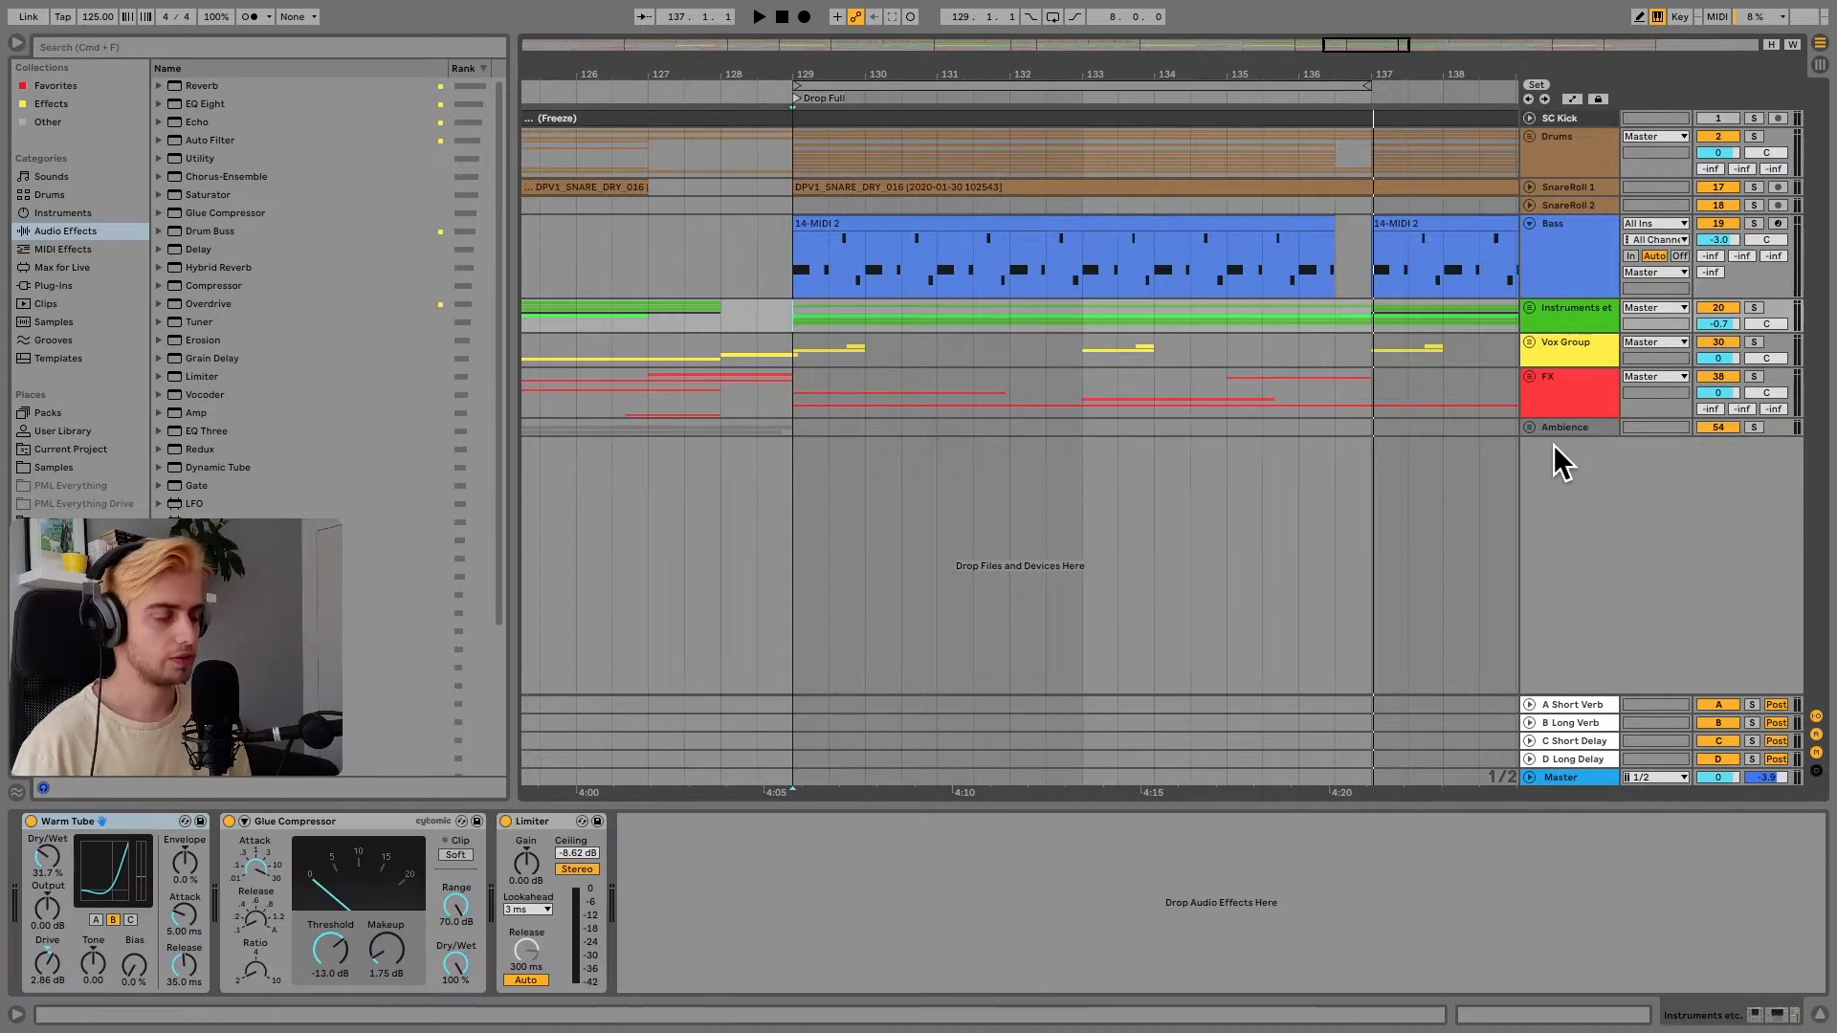
{"action": "left_click", "coordinate": [1754, 307]}
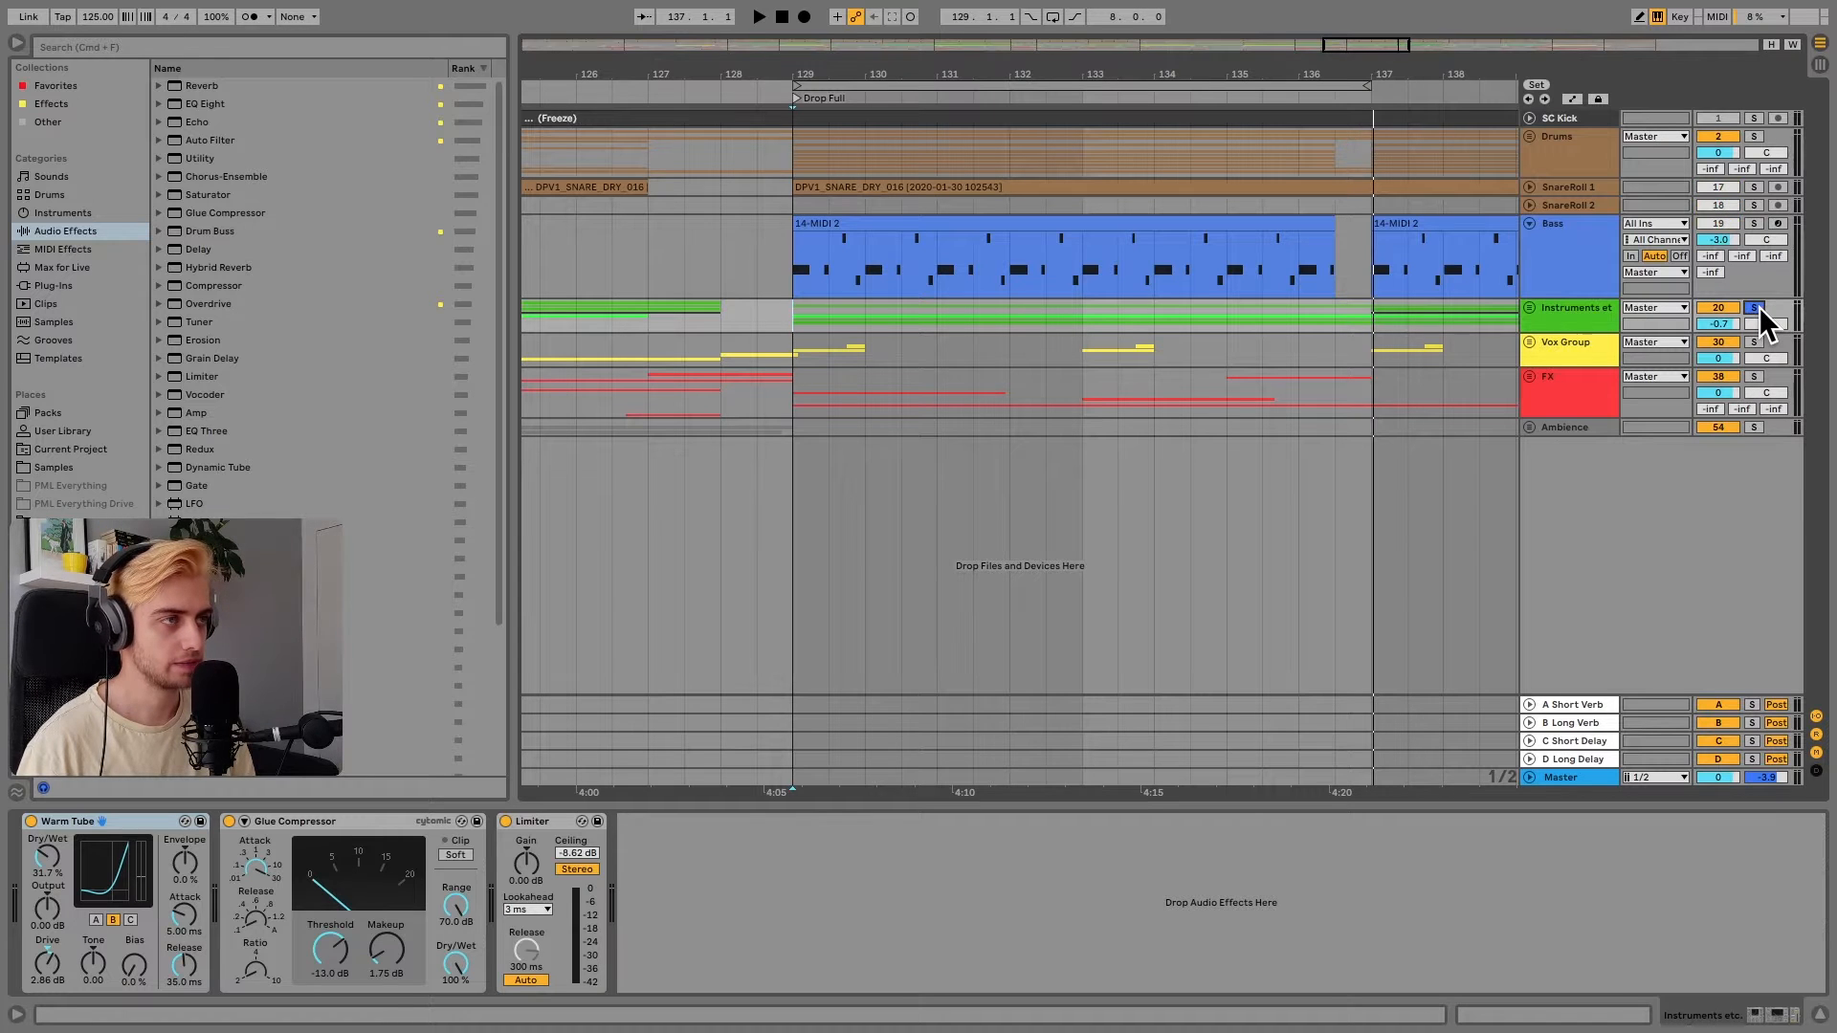
{"action": "key", "text": "space"}
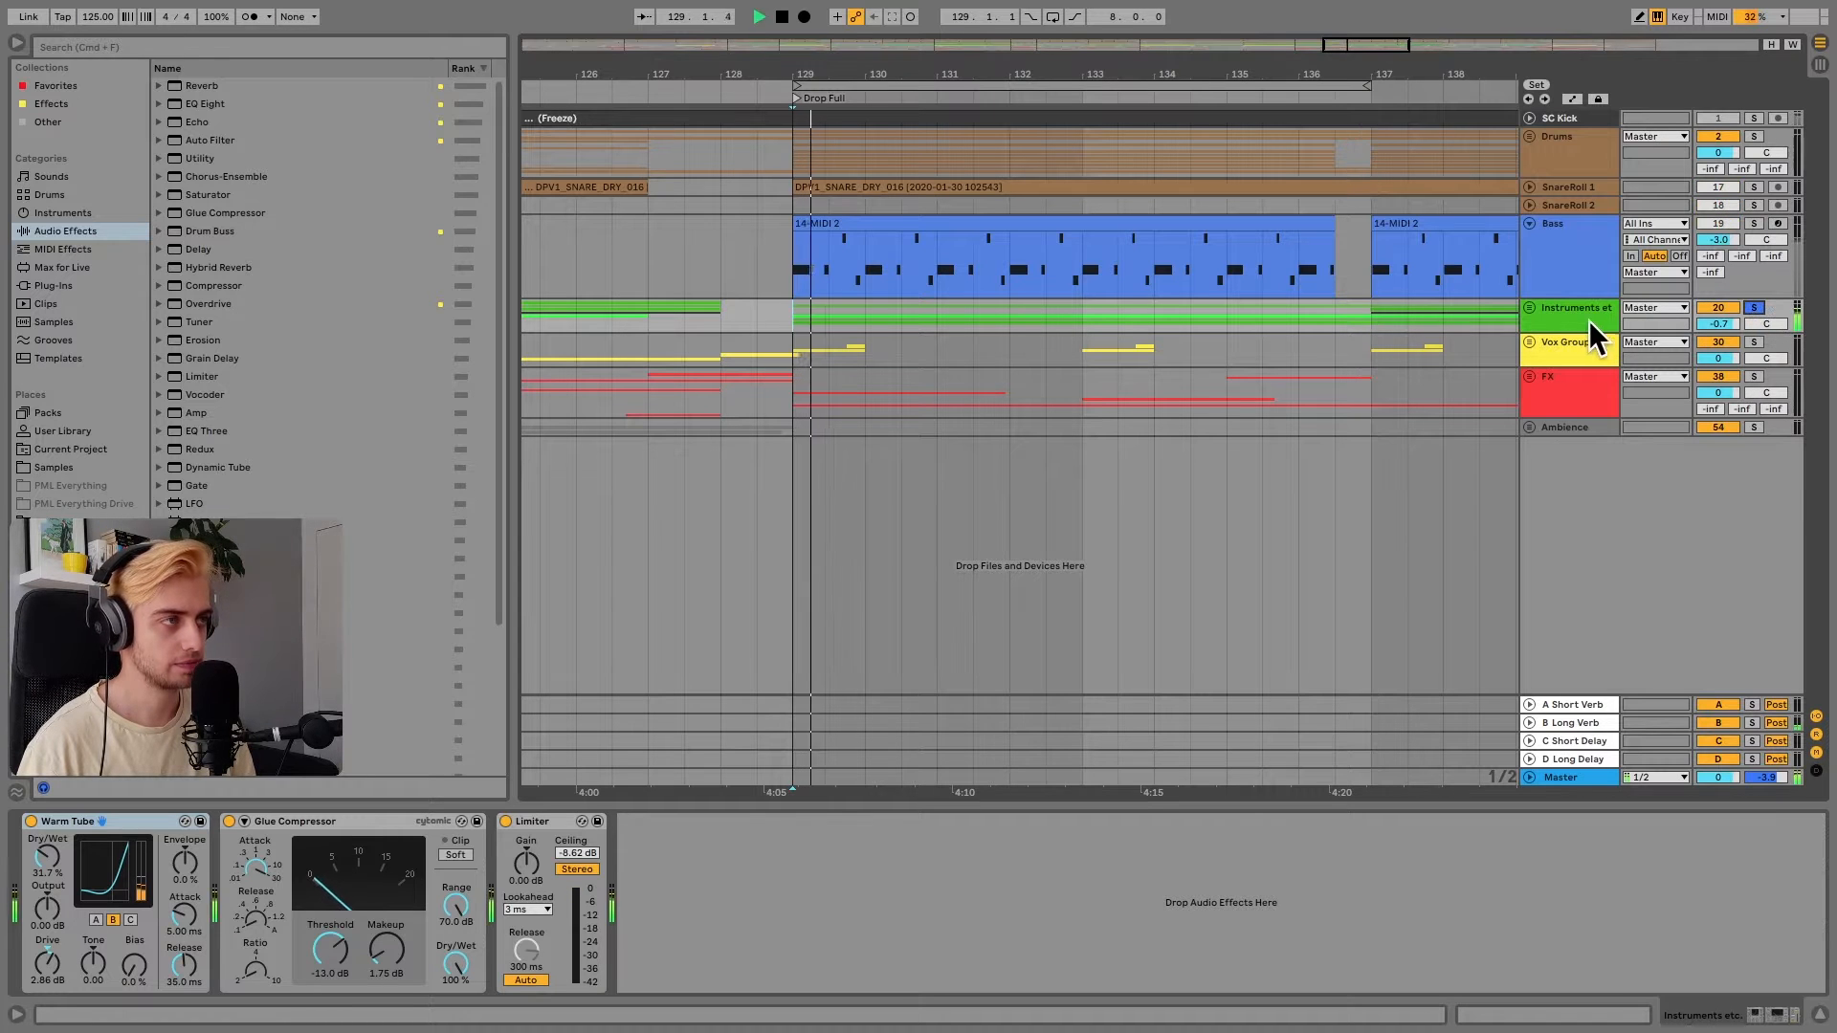
{"action": "left_click", "coordinate": [1529, 307]}
{"action": "scroll", "coordinate": [1385, 403], "scroll_direction": "down", "scroll_amount": 2}
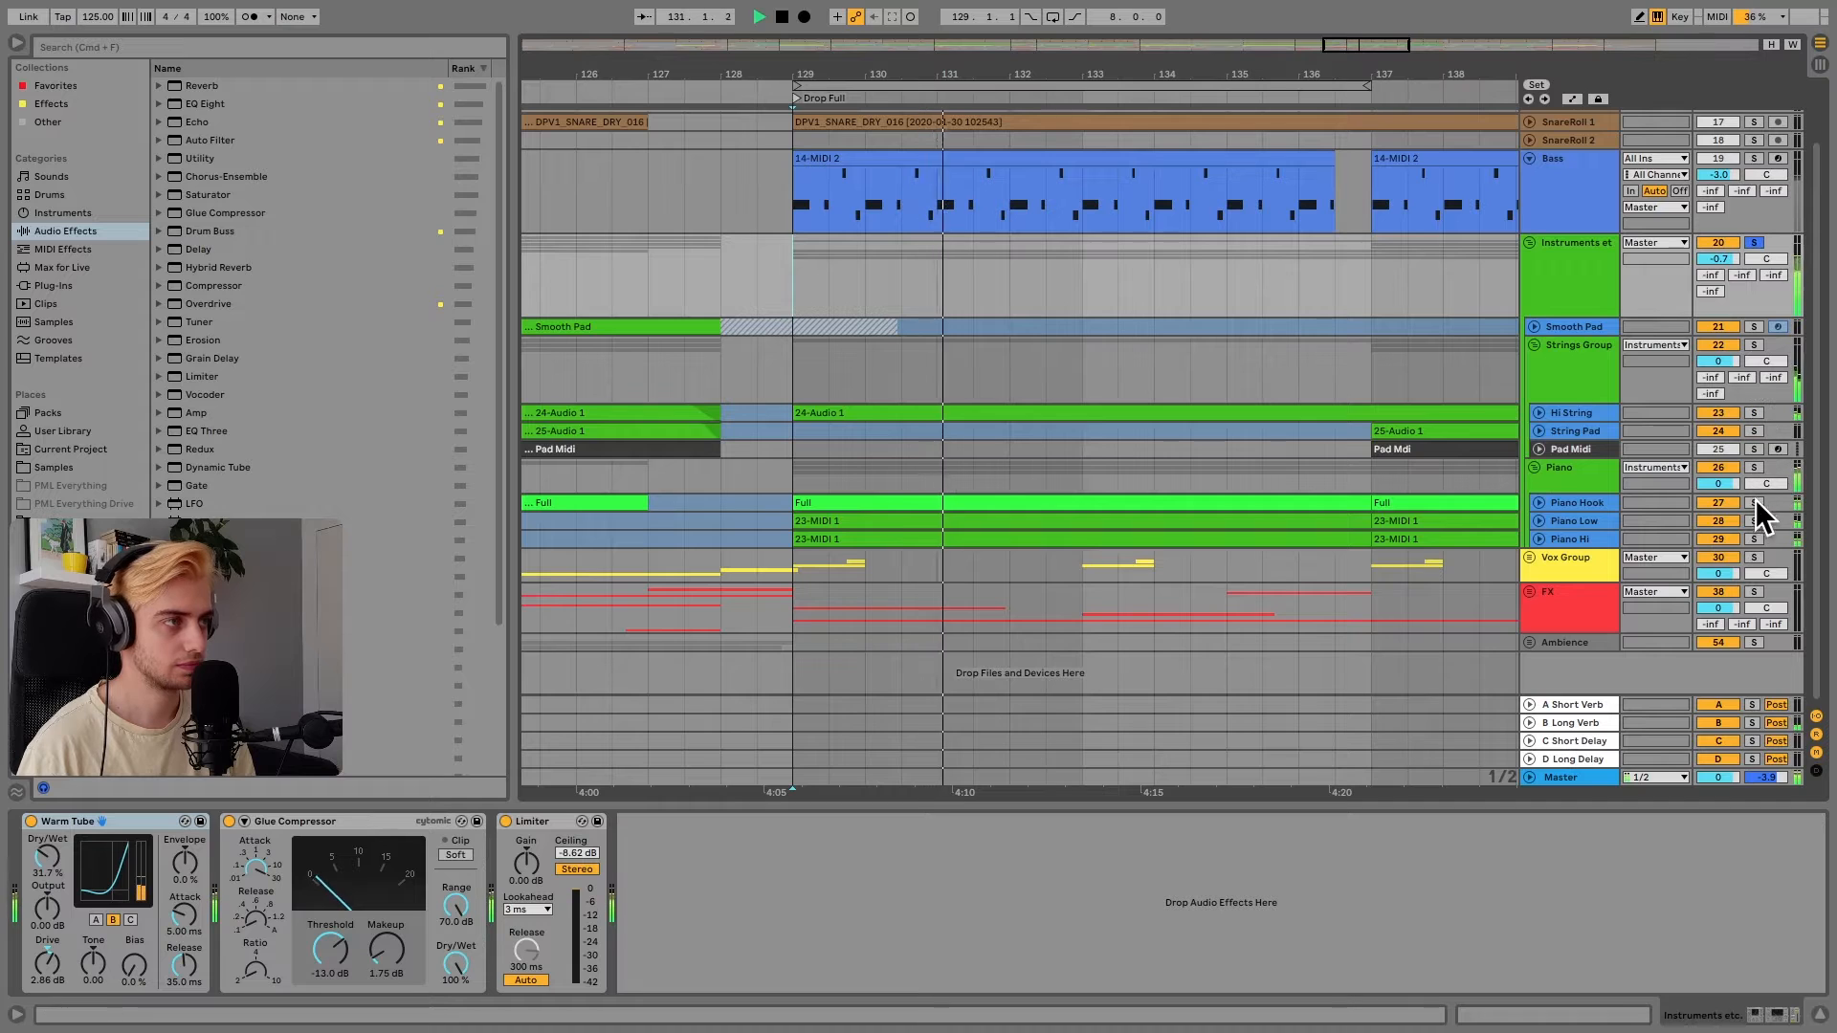
{"action": "left_click", "coordinate": [1754, 467]}
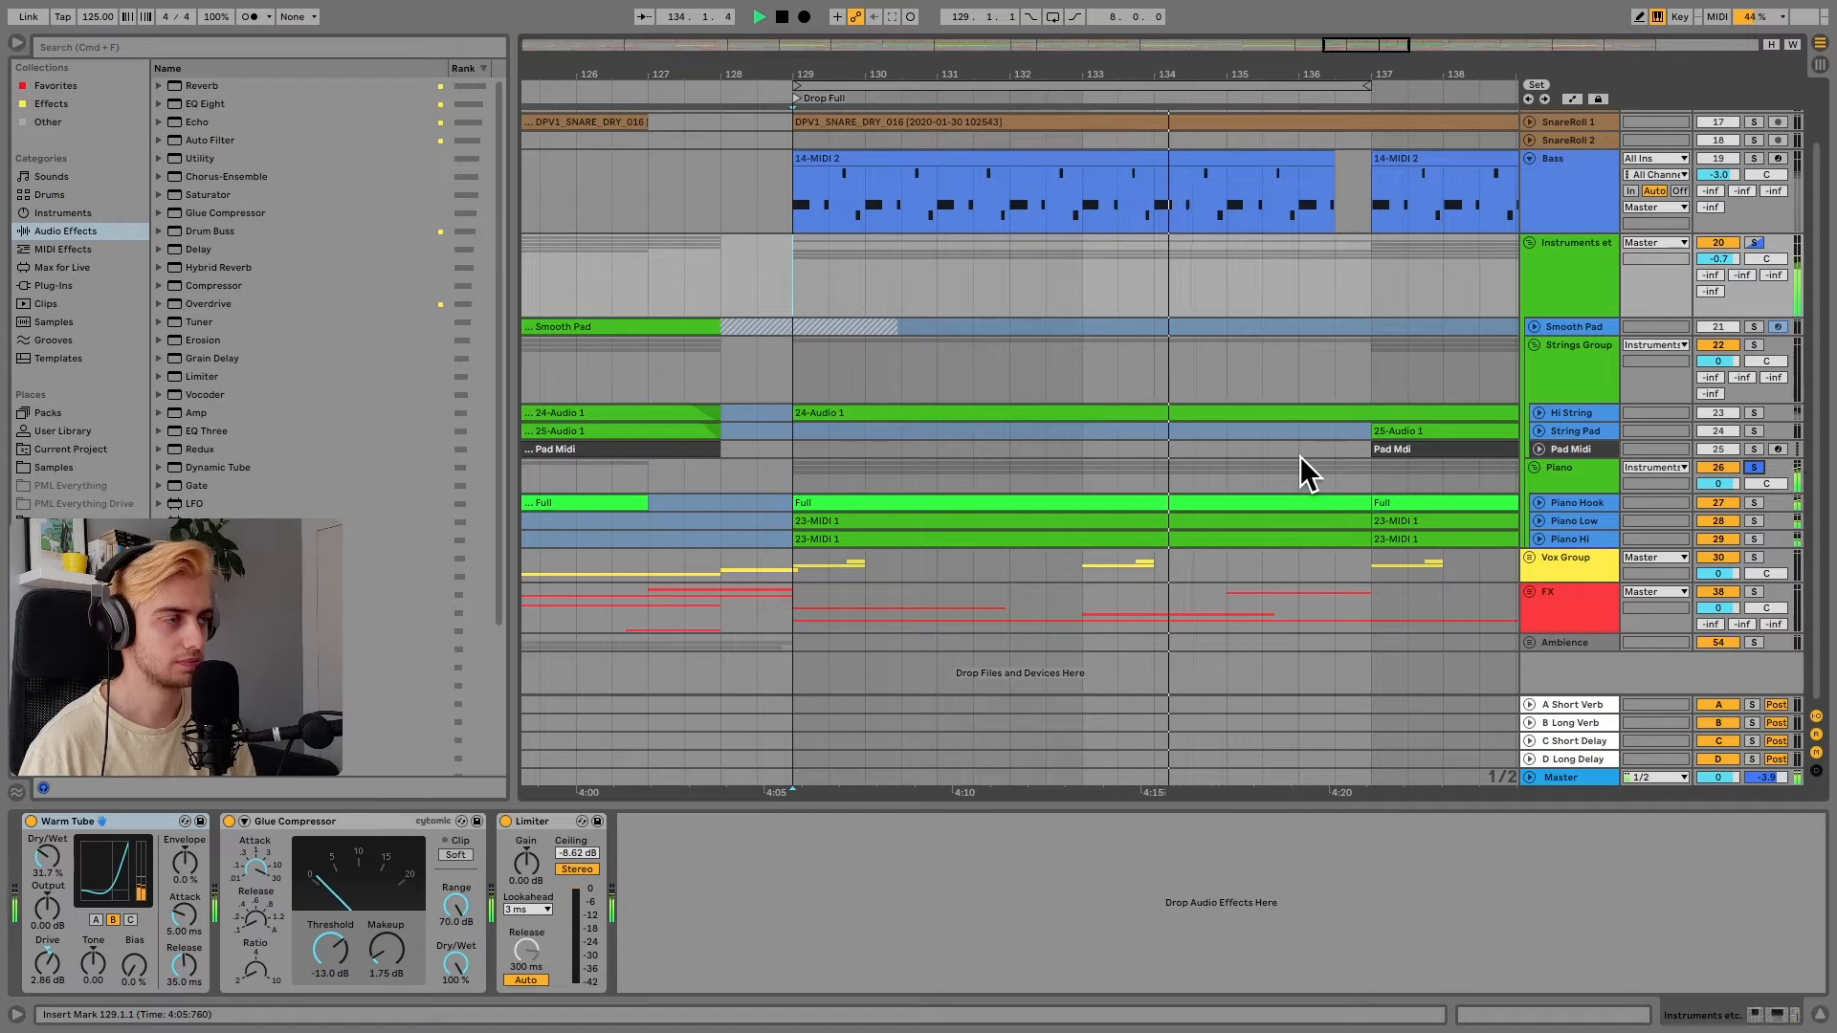
{"action": "left_click", "coordinate": [1748, 466]}
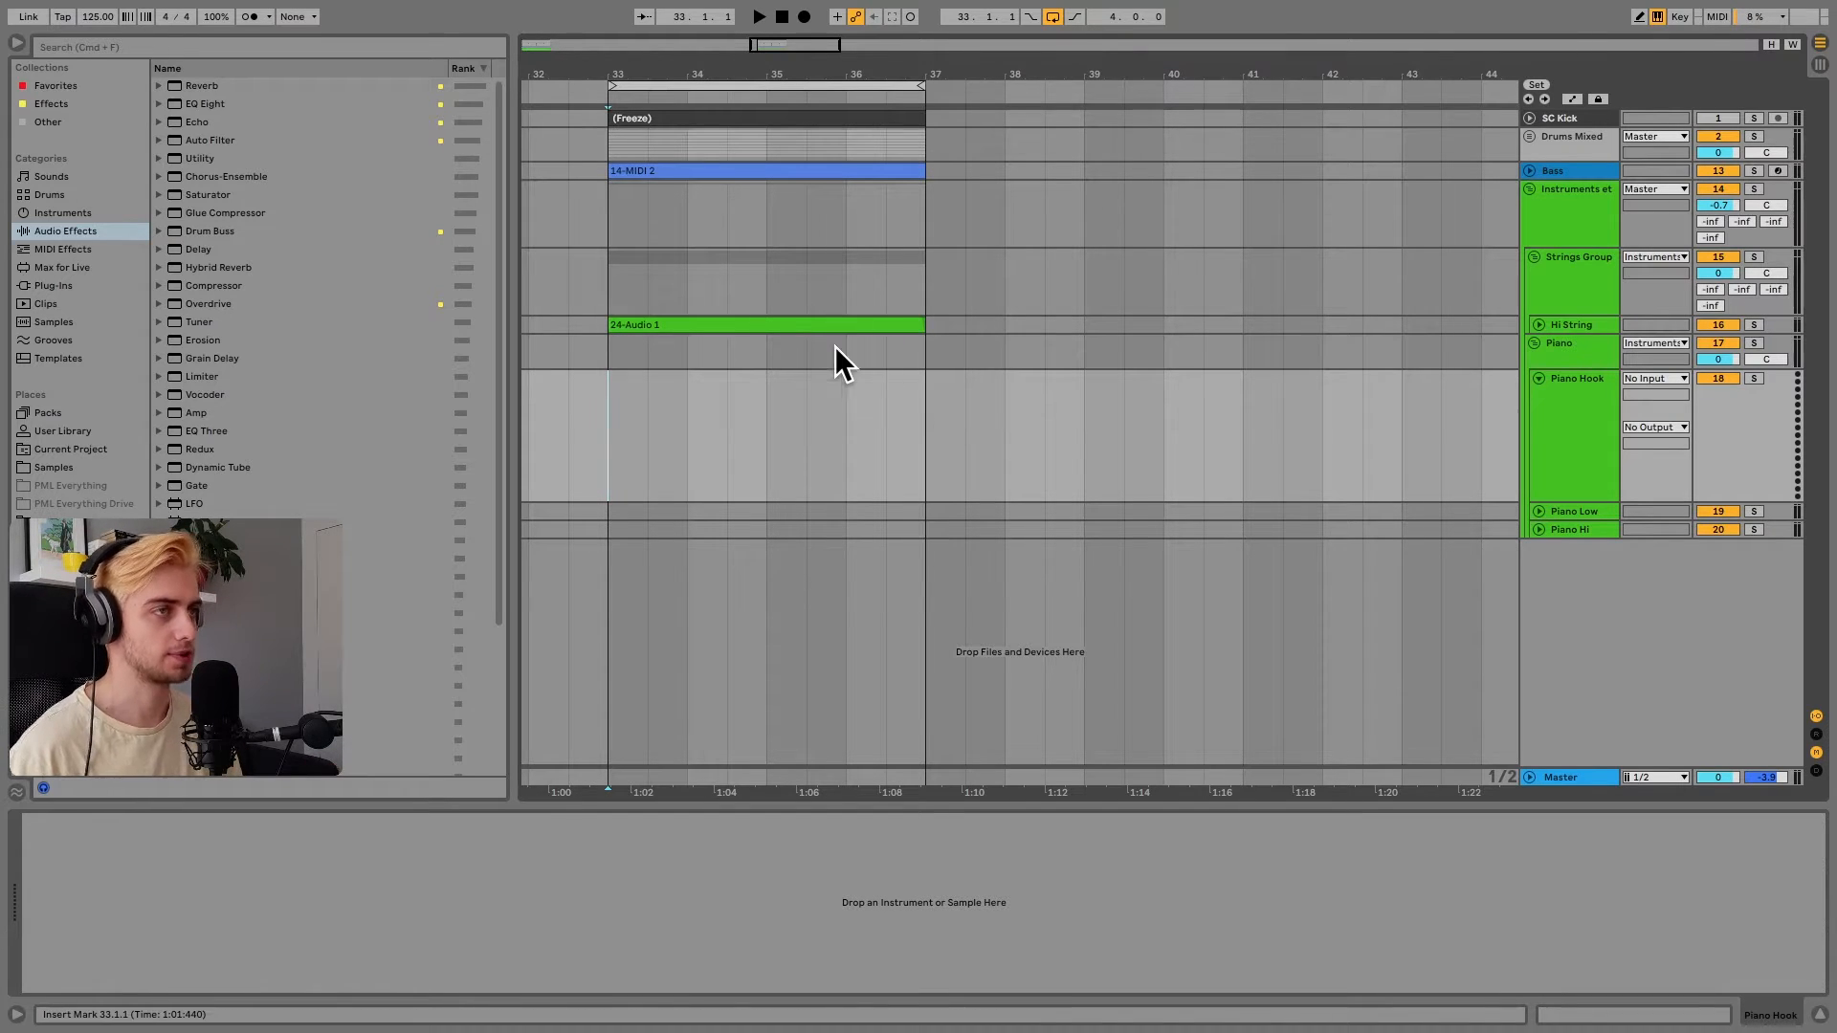
Listen to the four-bar loop at bar 33, and load the Grand Piano.adg preset onto the Piano Hook track
{"action": "key", "text": "space"}
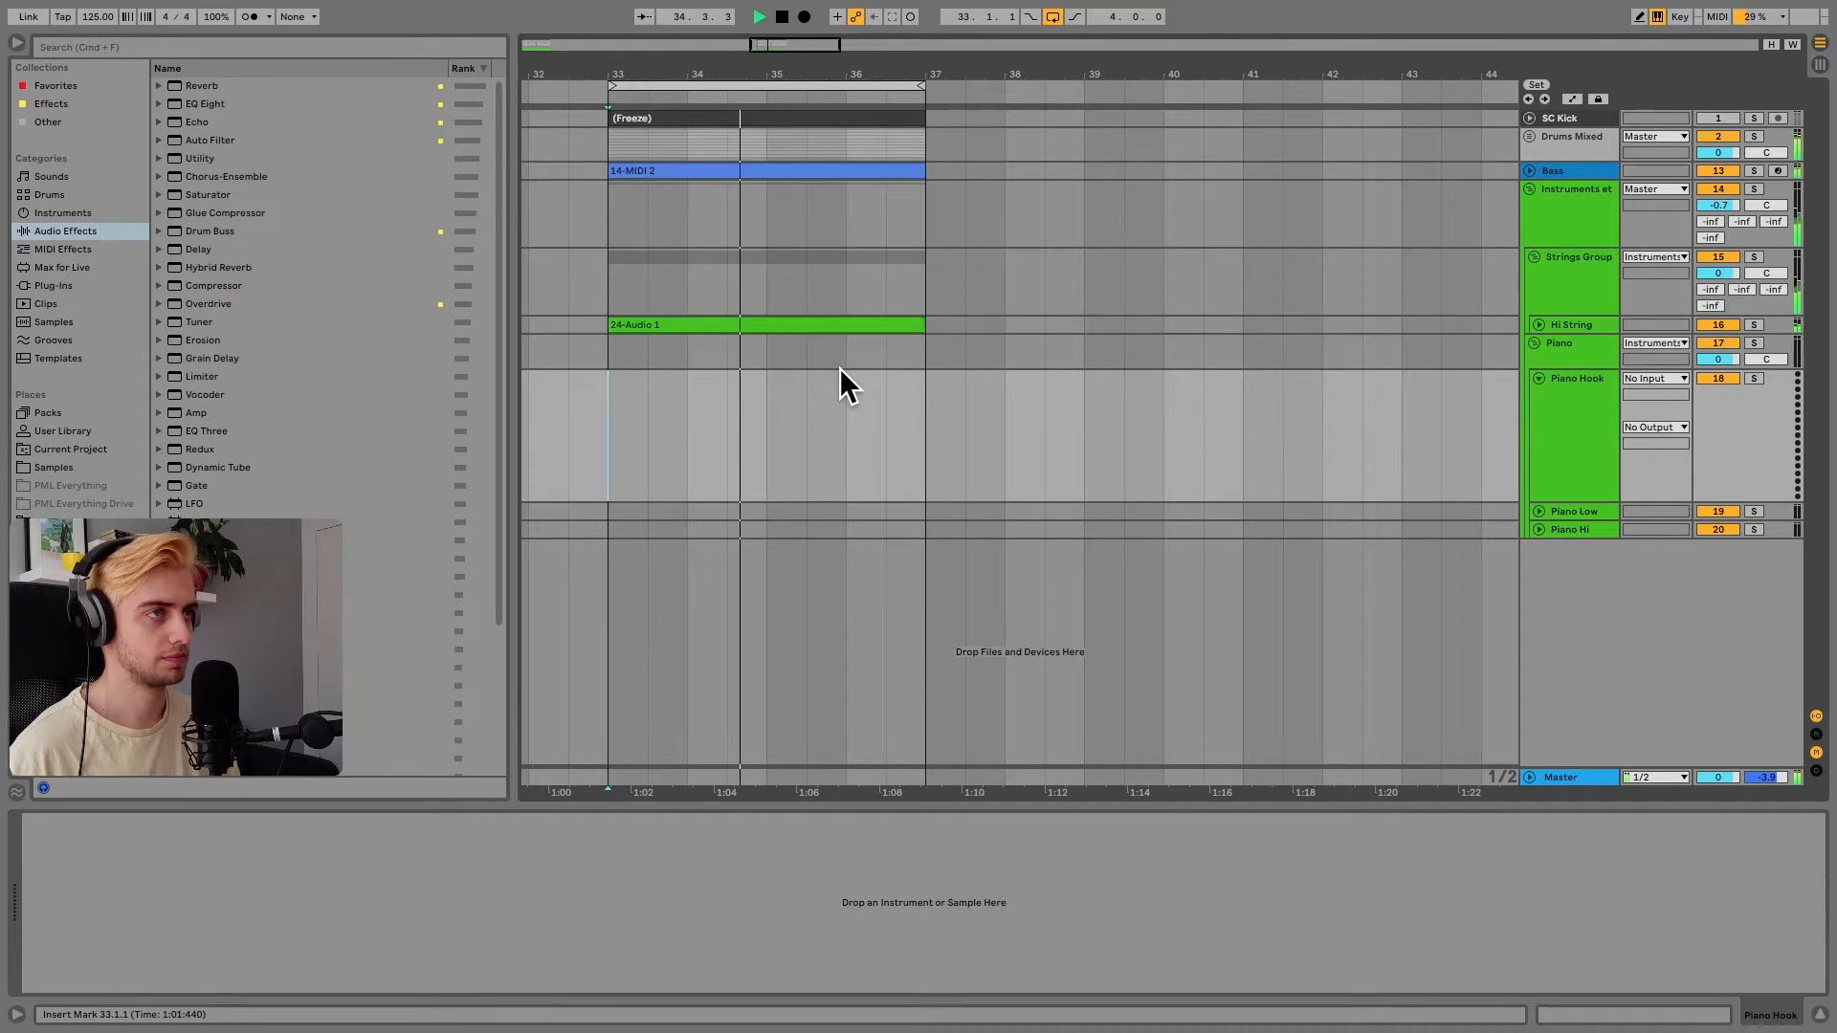
{"action": "key", "text": "space"}
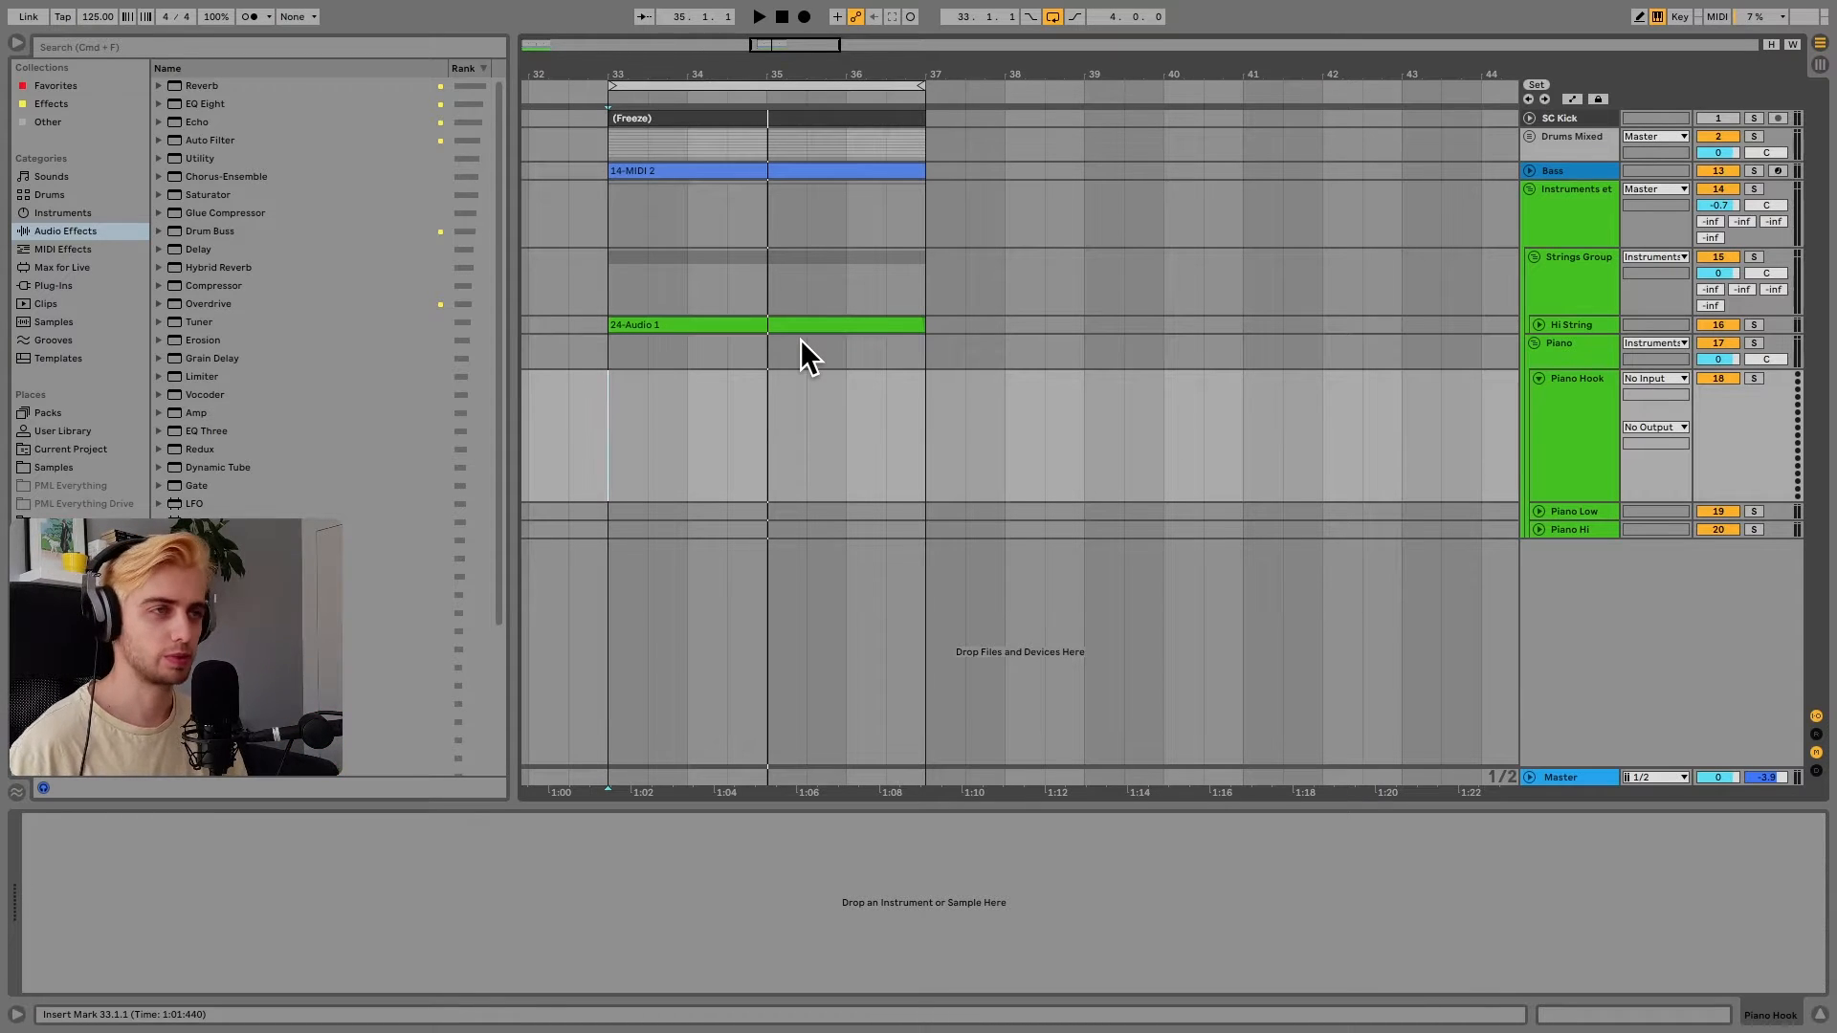
{"action": "left_click", "coordinate": [72, 213]}
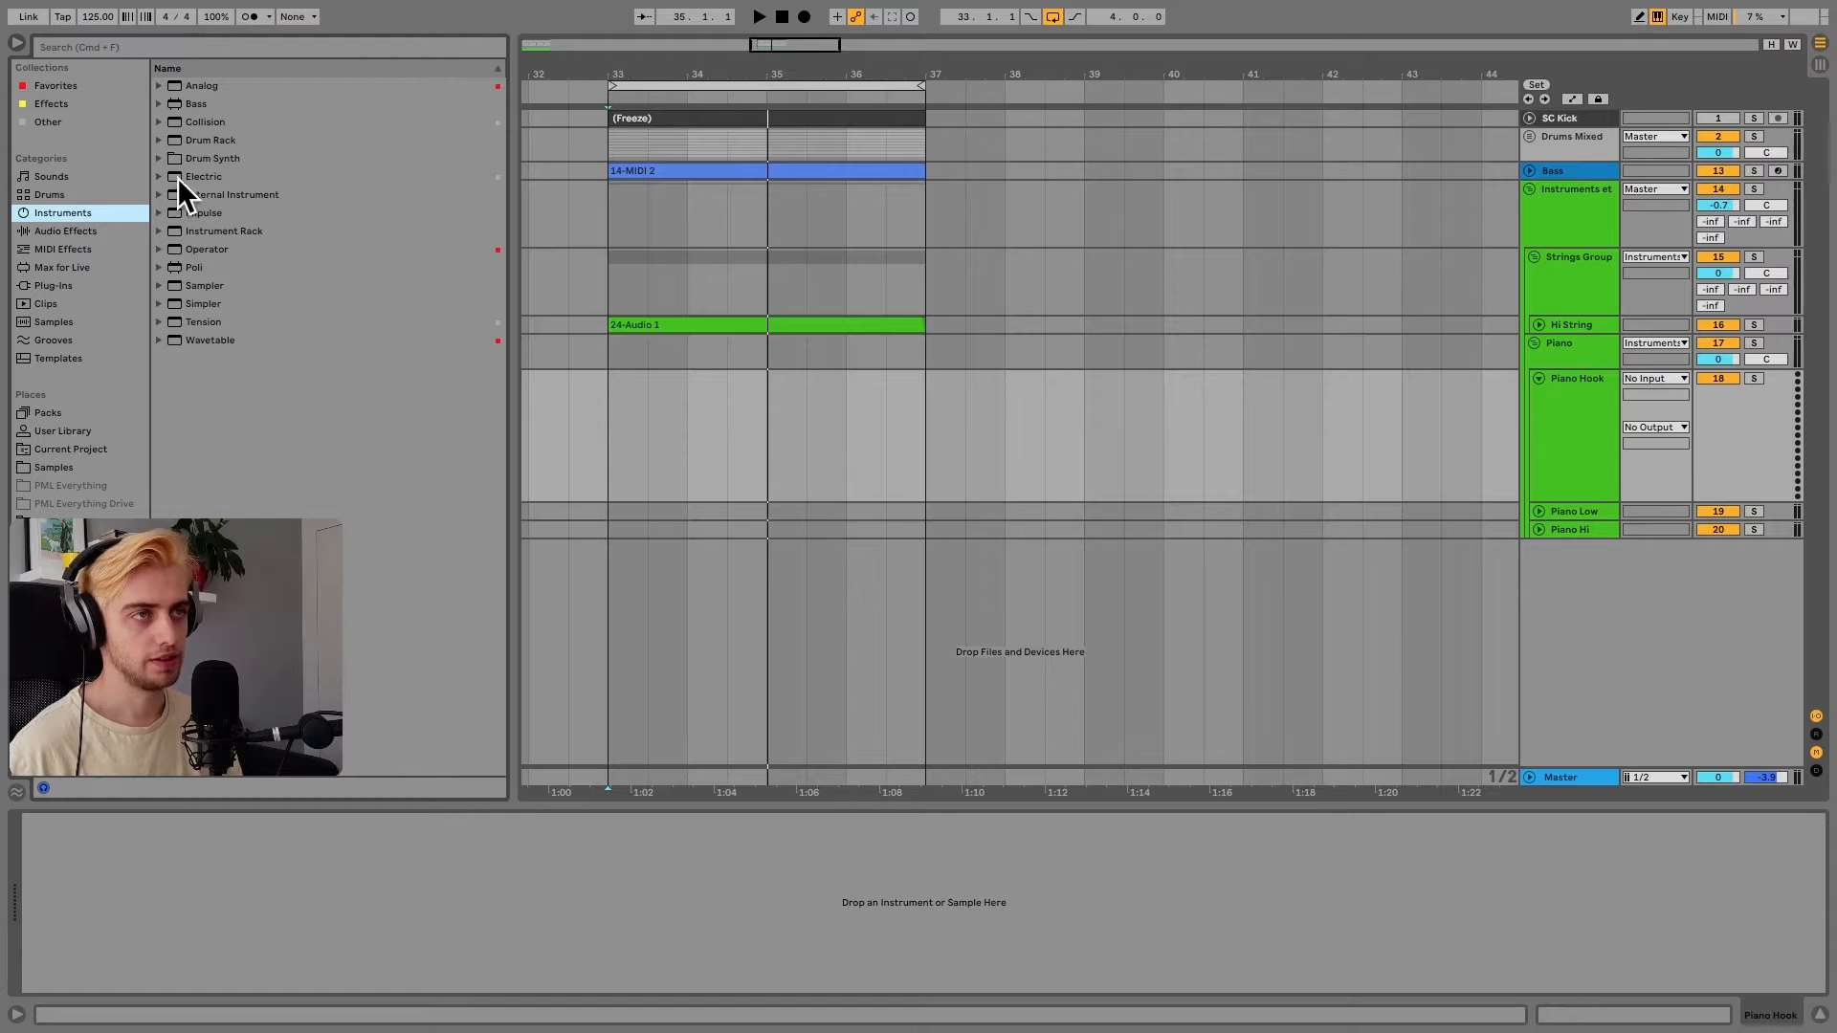
{"action": "left_click", "coordinate": [158, 231]}
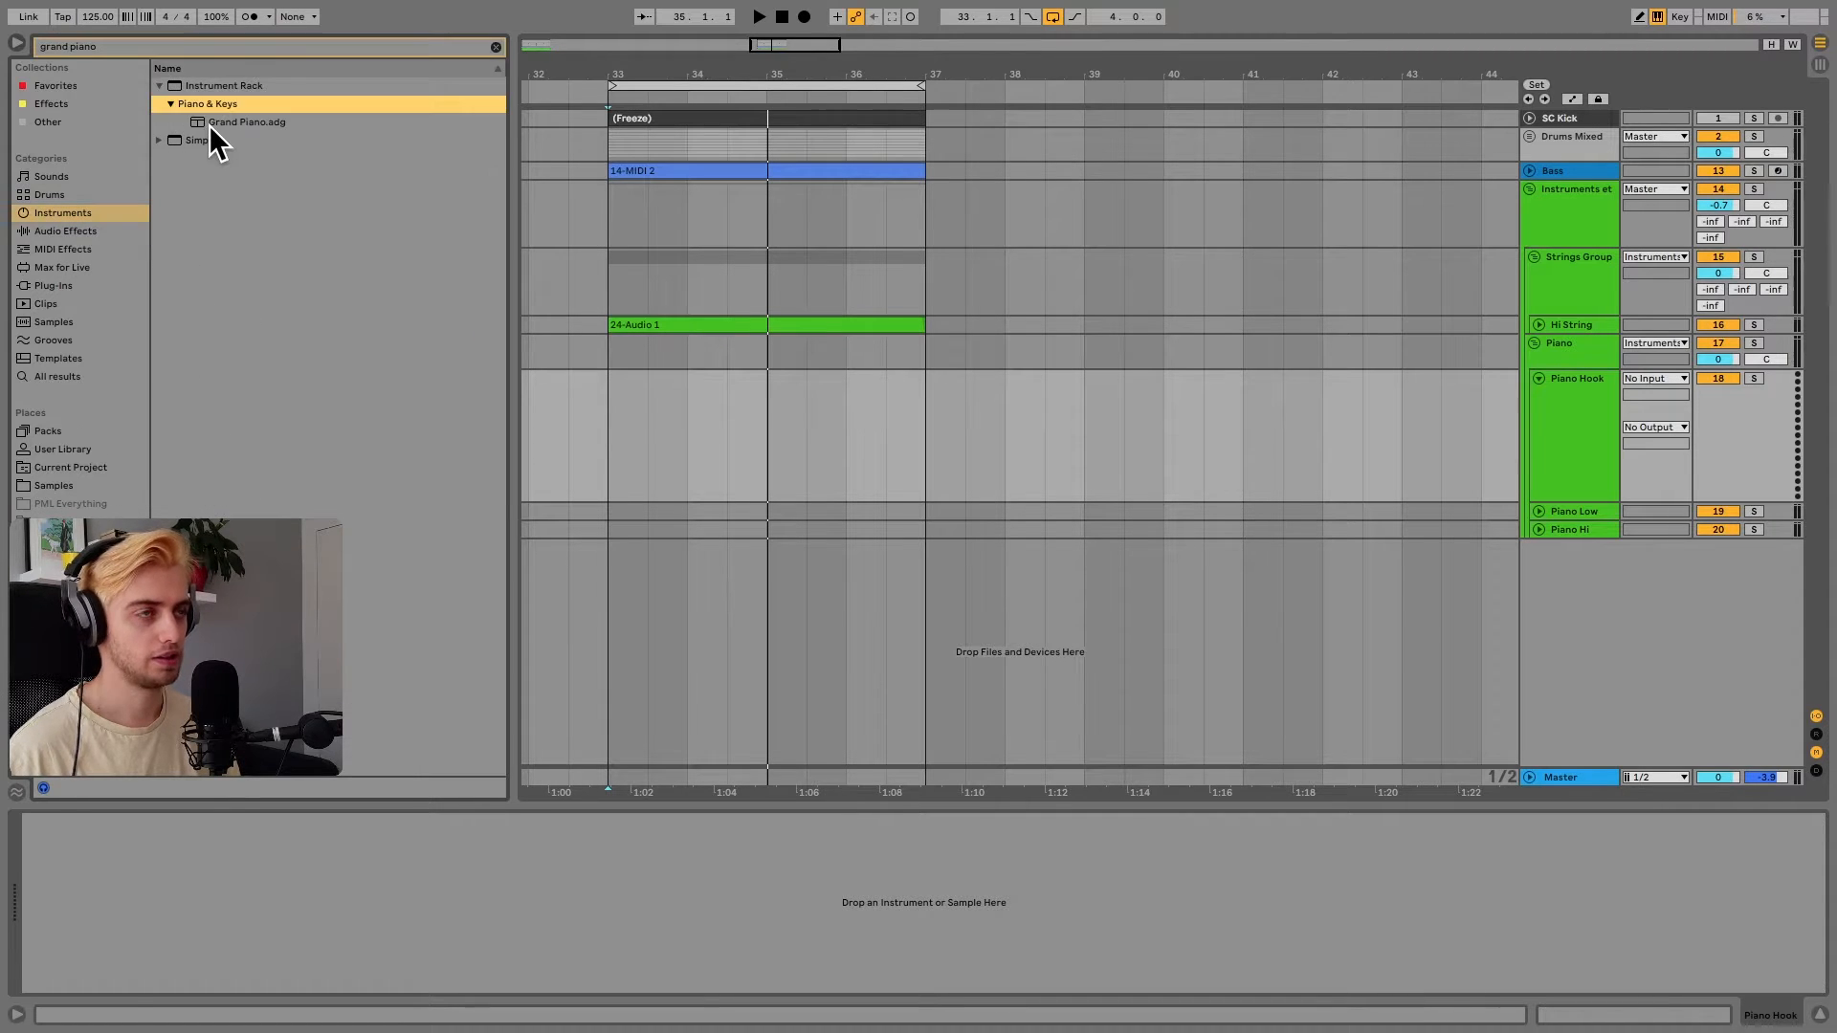
{"action": "left_click", "coordinate": [205, 121]}
{"action": "left_click_drag", "start_coordinate": [205, 122], "coordinate": [612, 445]}
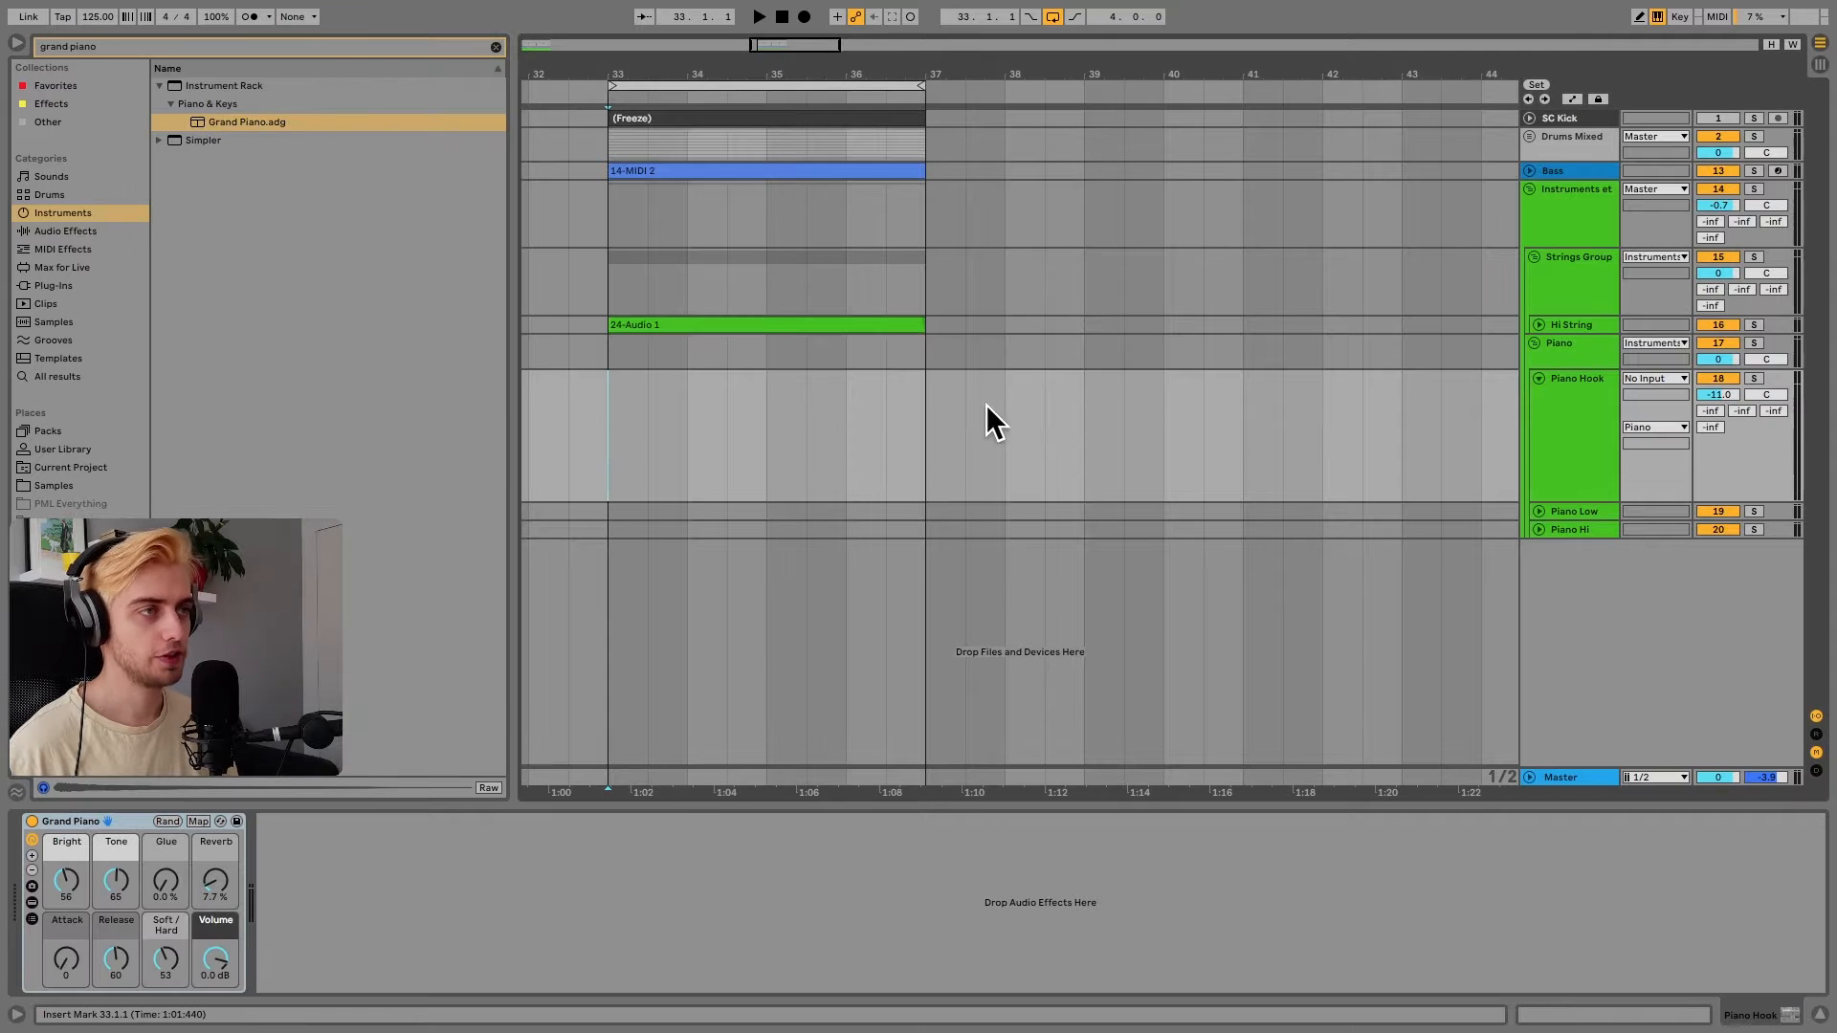
Create an empty MIDI clip over bars 33 to 37 on the Piano Hook track and limit its note rows to the E minor scale
{"action": "left_click", "coordinate": [931, 423], "text": "shift"}
{"action": "key", "text": "ctrl+shift+m"}
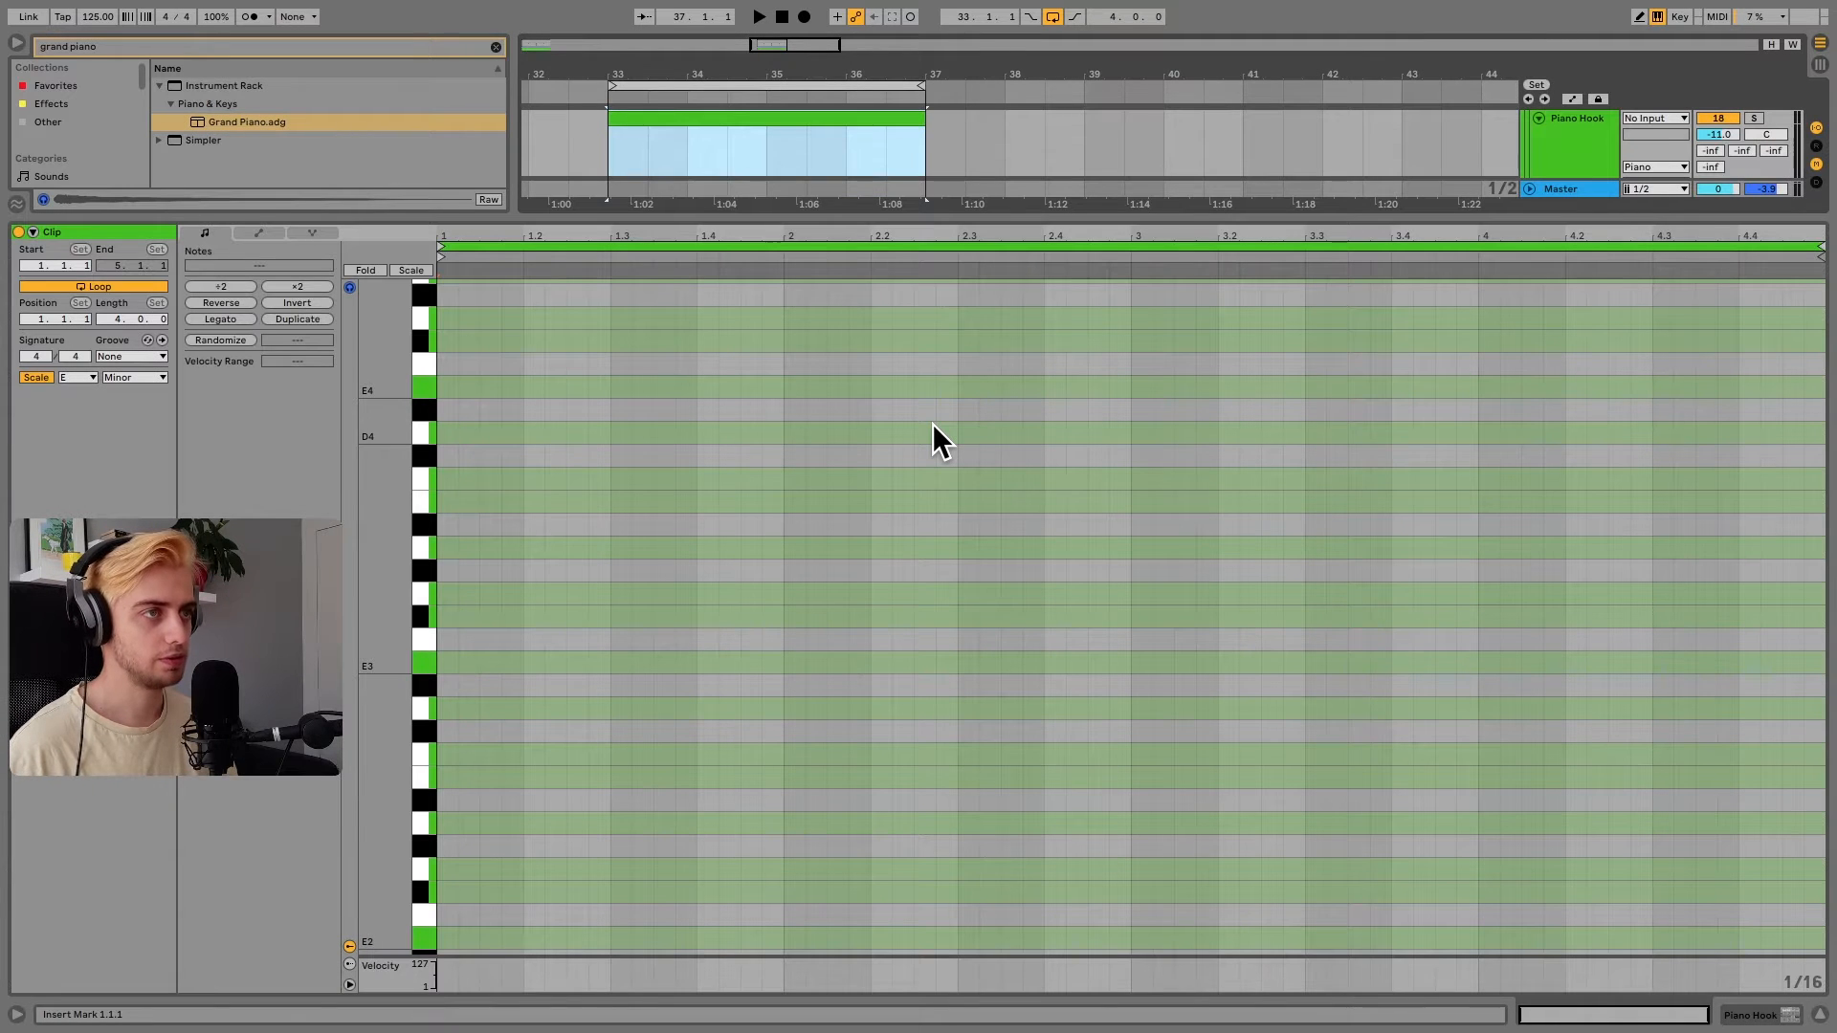
{"action": "left_click", "coordinate": [931, 423]}
{"action": "key", "text": "shift+Tab"}
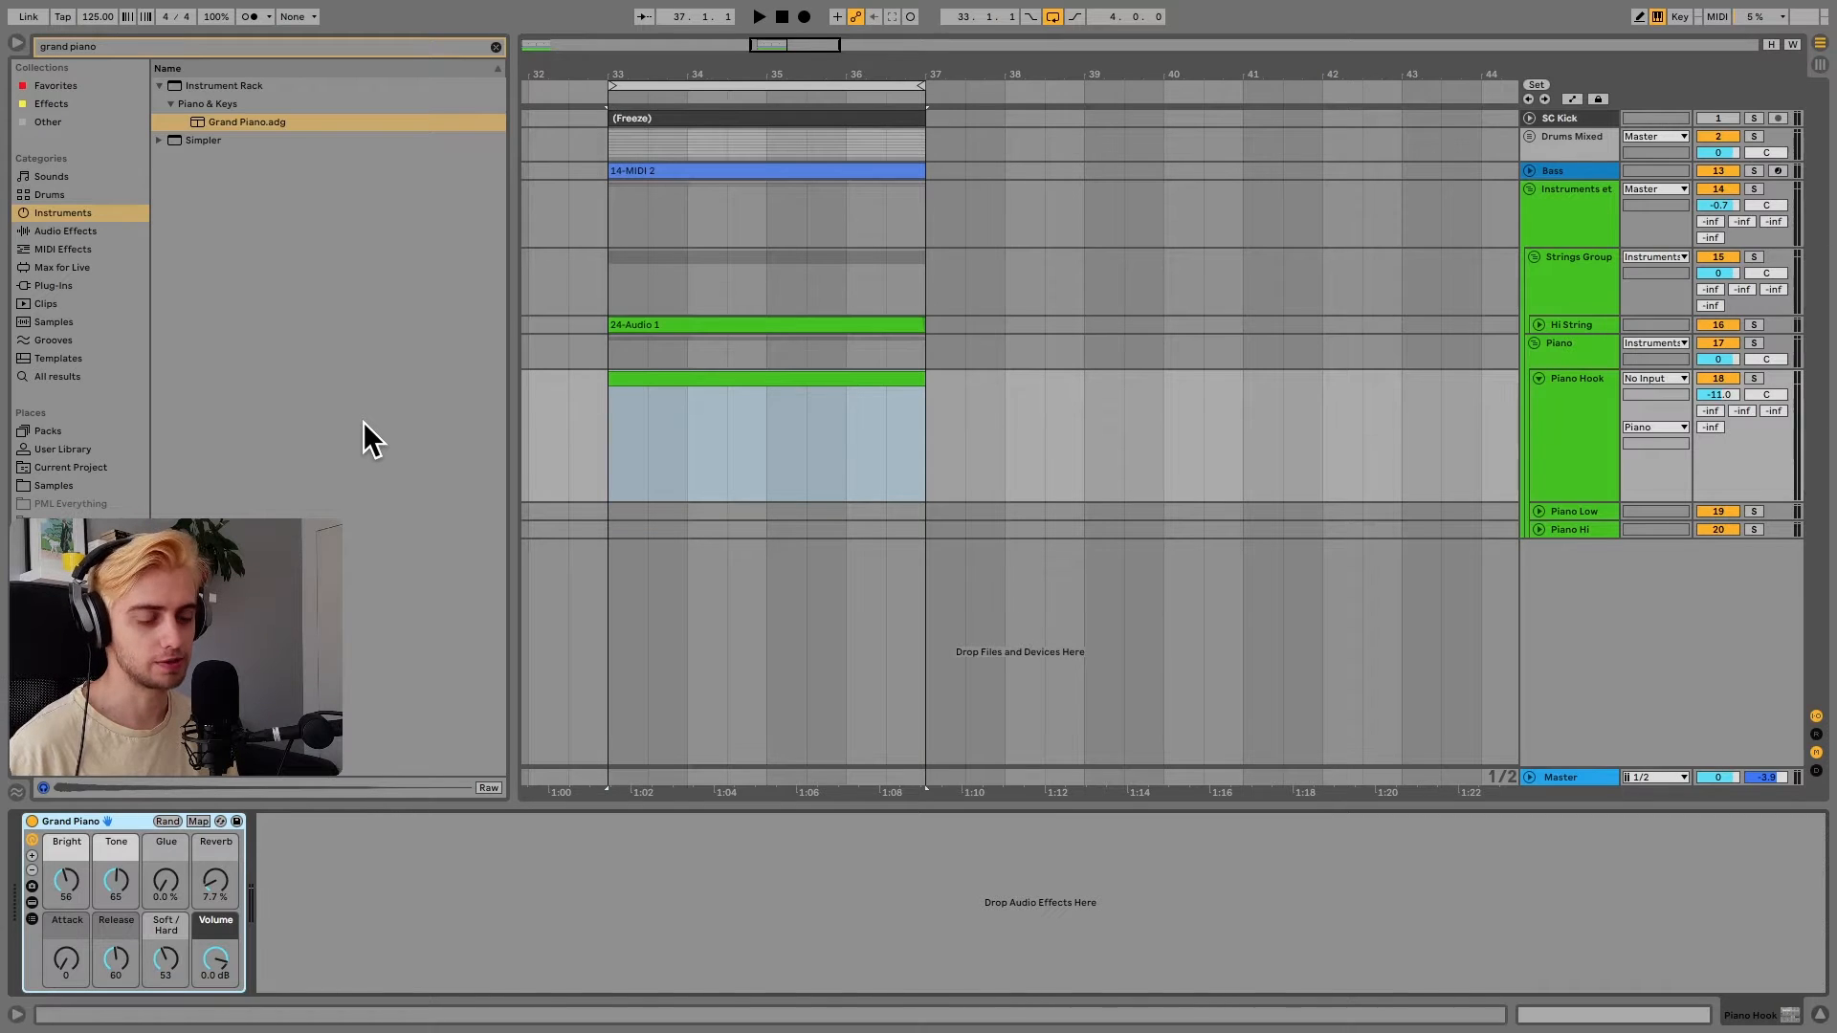
{"action": "key", "text": "shift+Tab"}
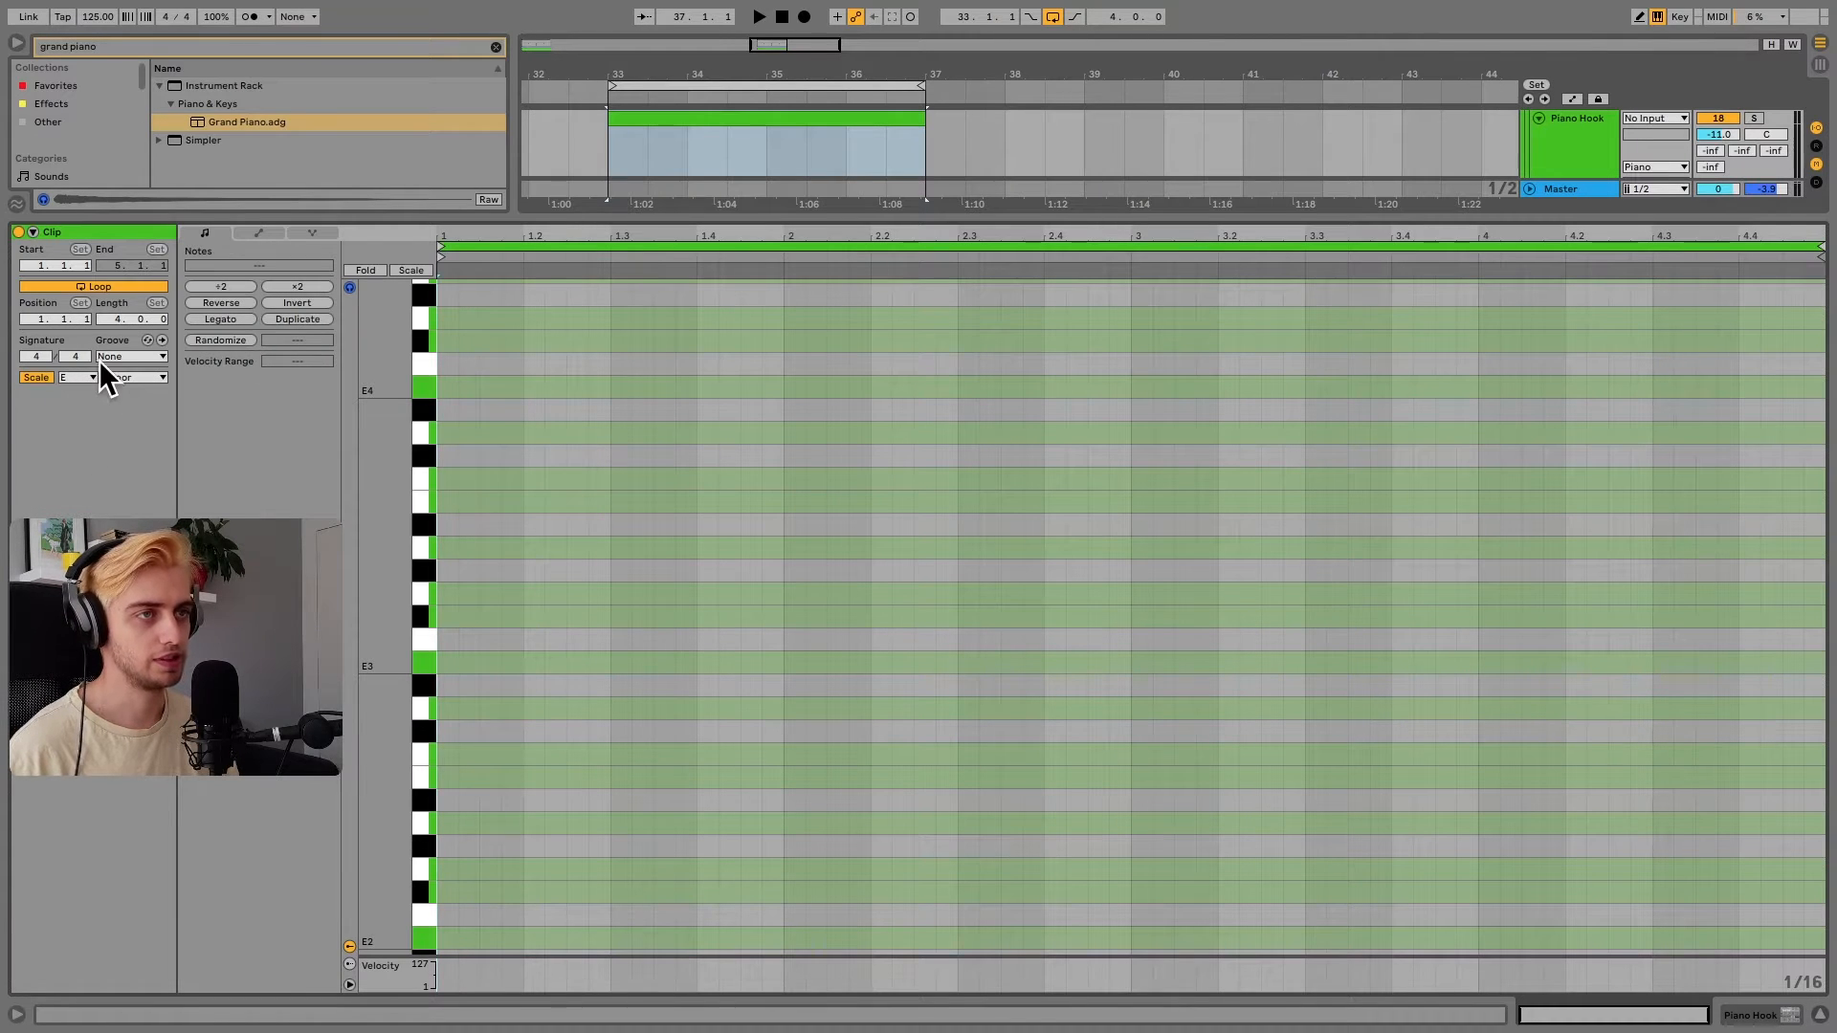
{"action": "left_click", "coordinate": [400, 272]}
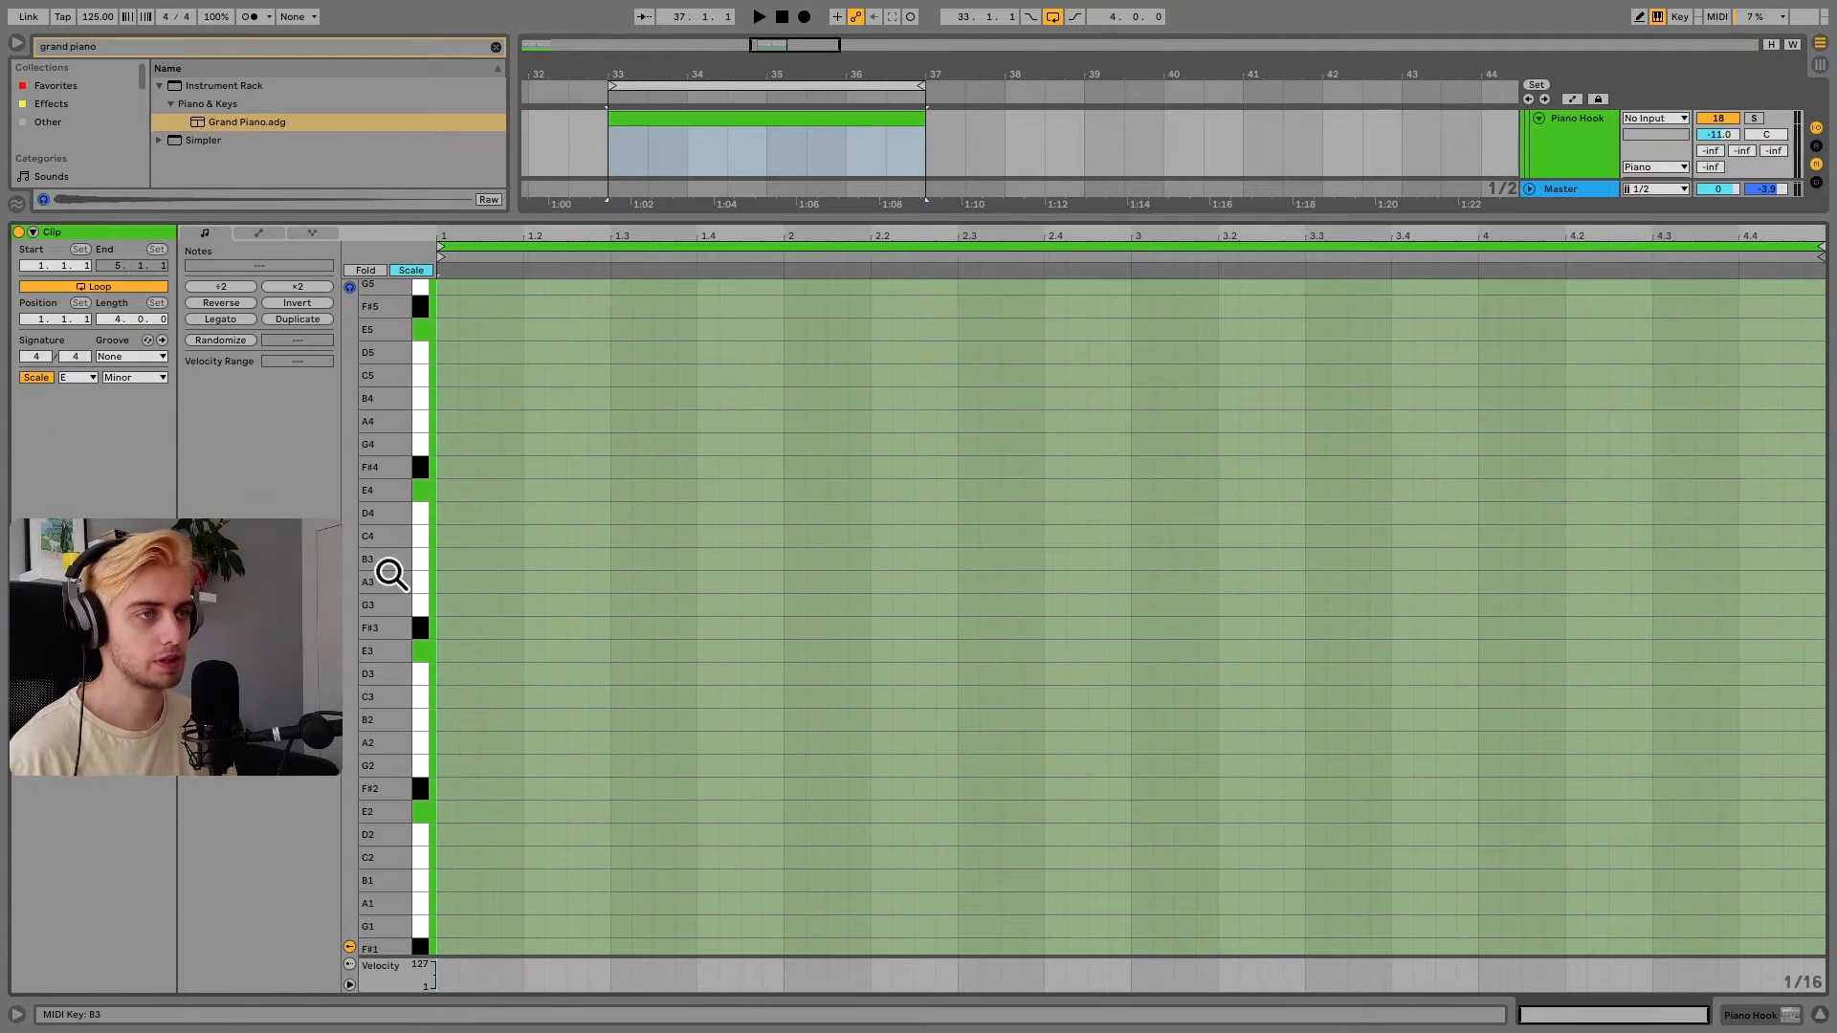
Enter a sixteenth-note chord at the start of the clip with the notes E2, G2, B2, D3 and E3
{"action": "left_click_drag", "start_coordinate": [389, 571], "coordinate": [389, 512]}
{"action": "double_click", "coordinate": [443, 667]}
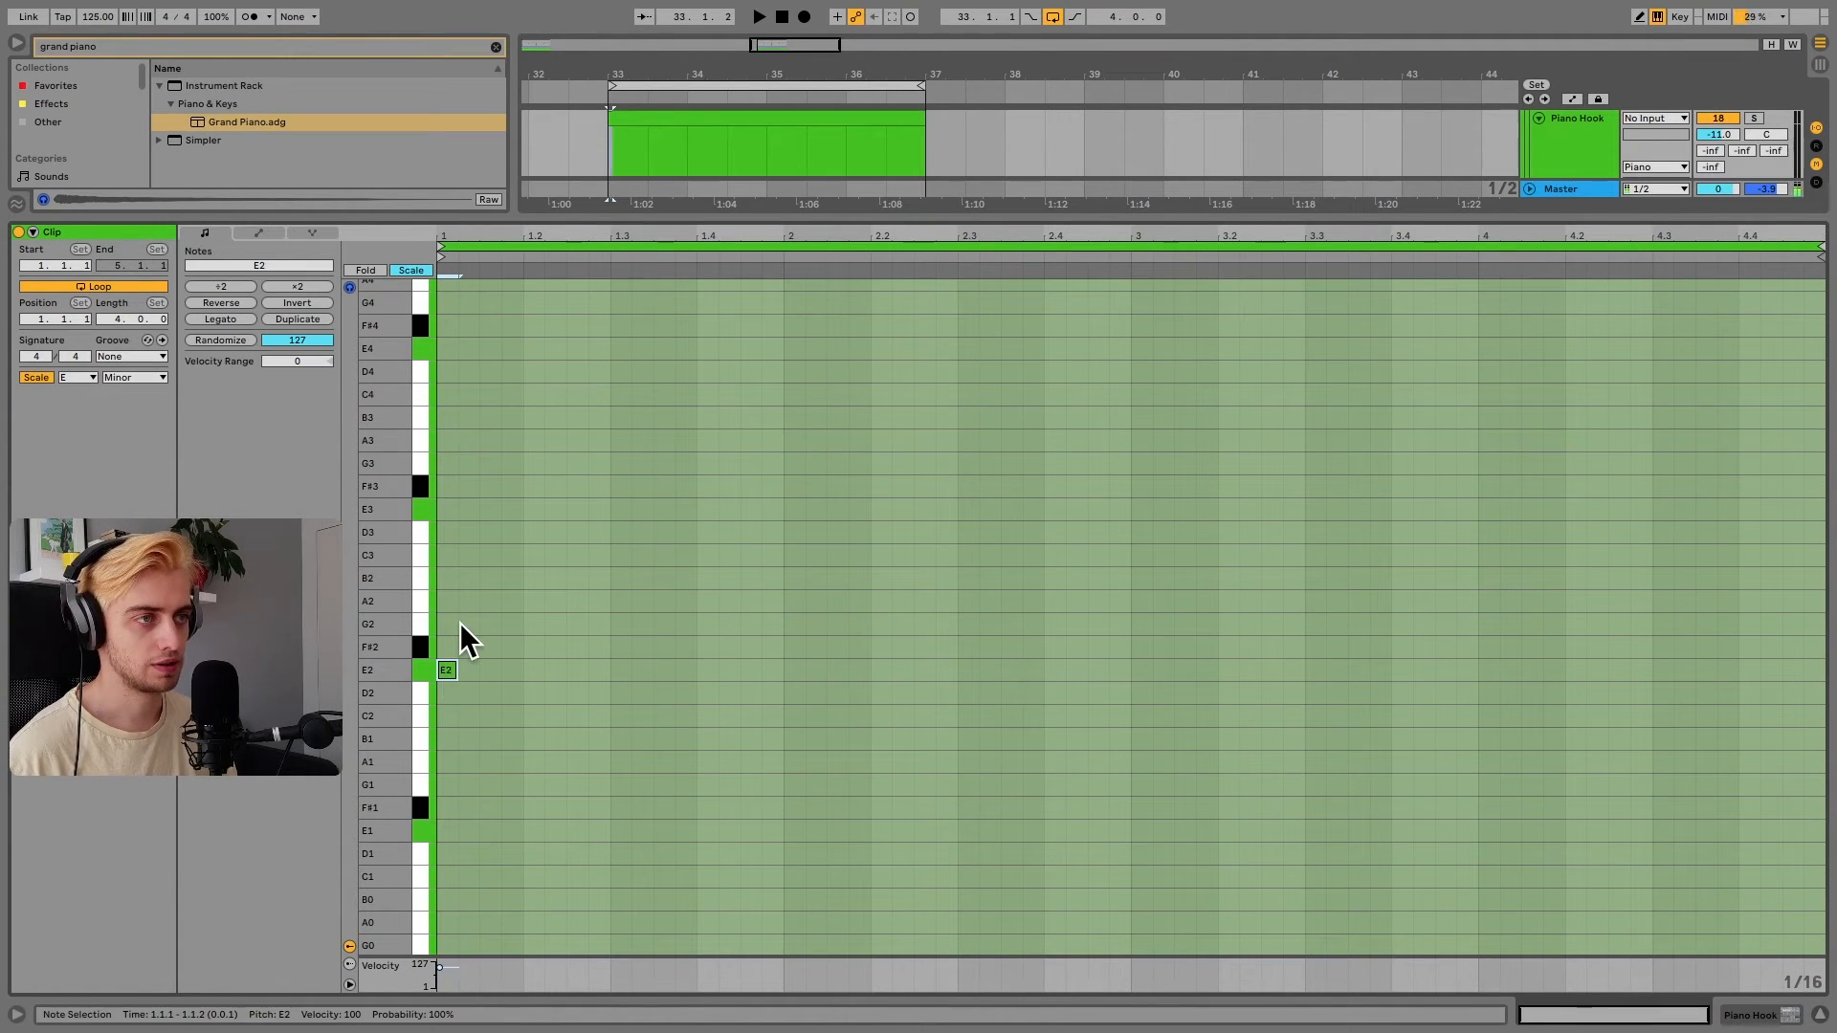
{"action": "double_click", "coordinate": [454, 623]}
{"action": "double_click", "coordinate": [445, 578]}
{"action": "left_click_drag", "start_coordinate": [490, 737], "coordinate": [419, 528]}
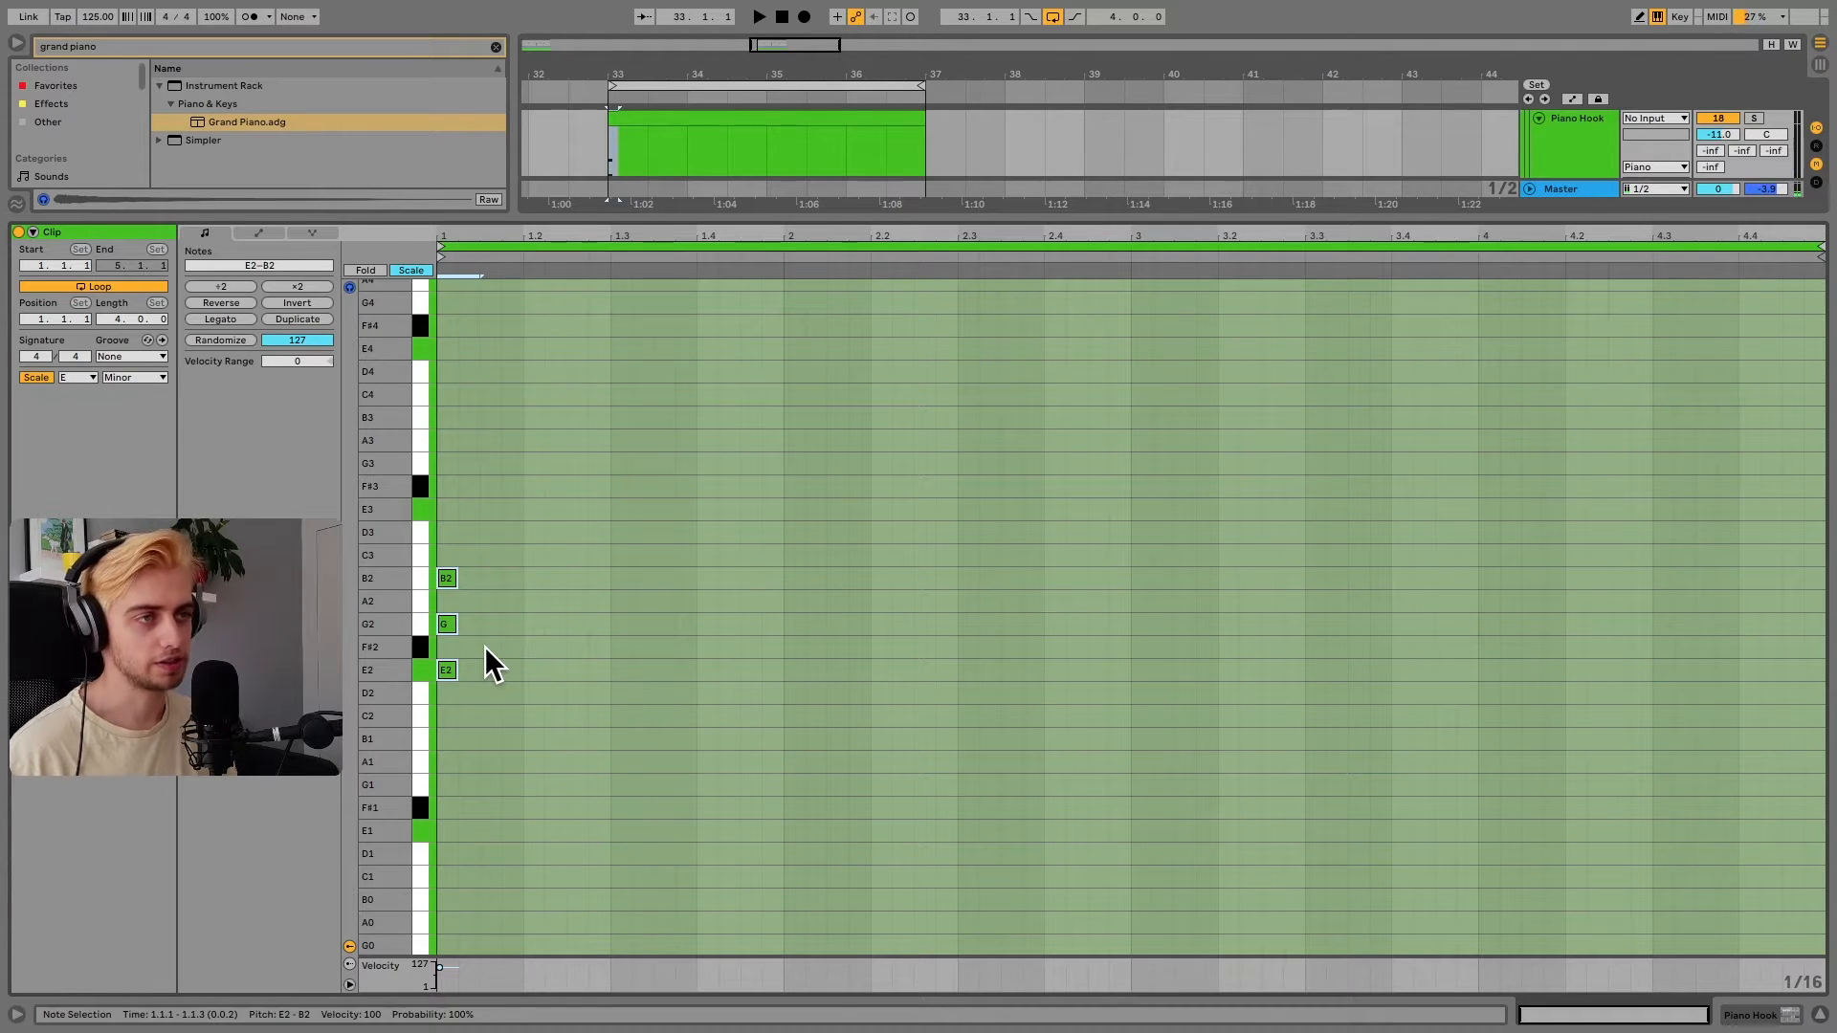
{"action": "left_click", "coordinate": [501, 579]}
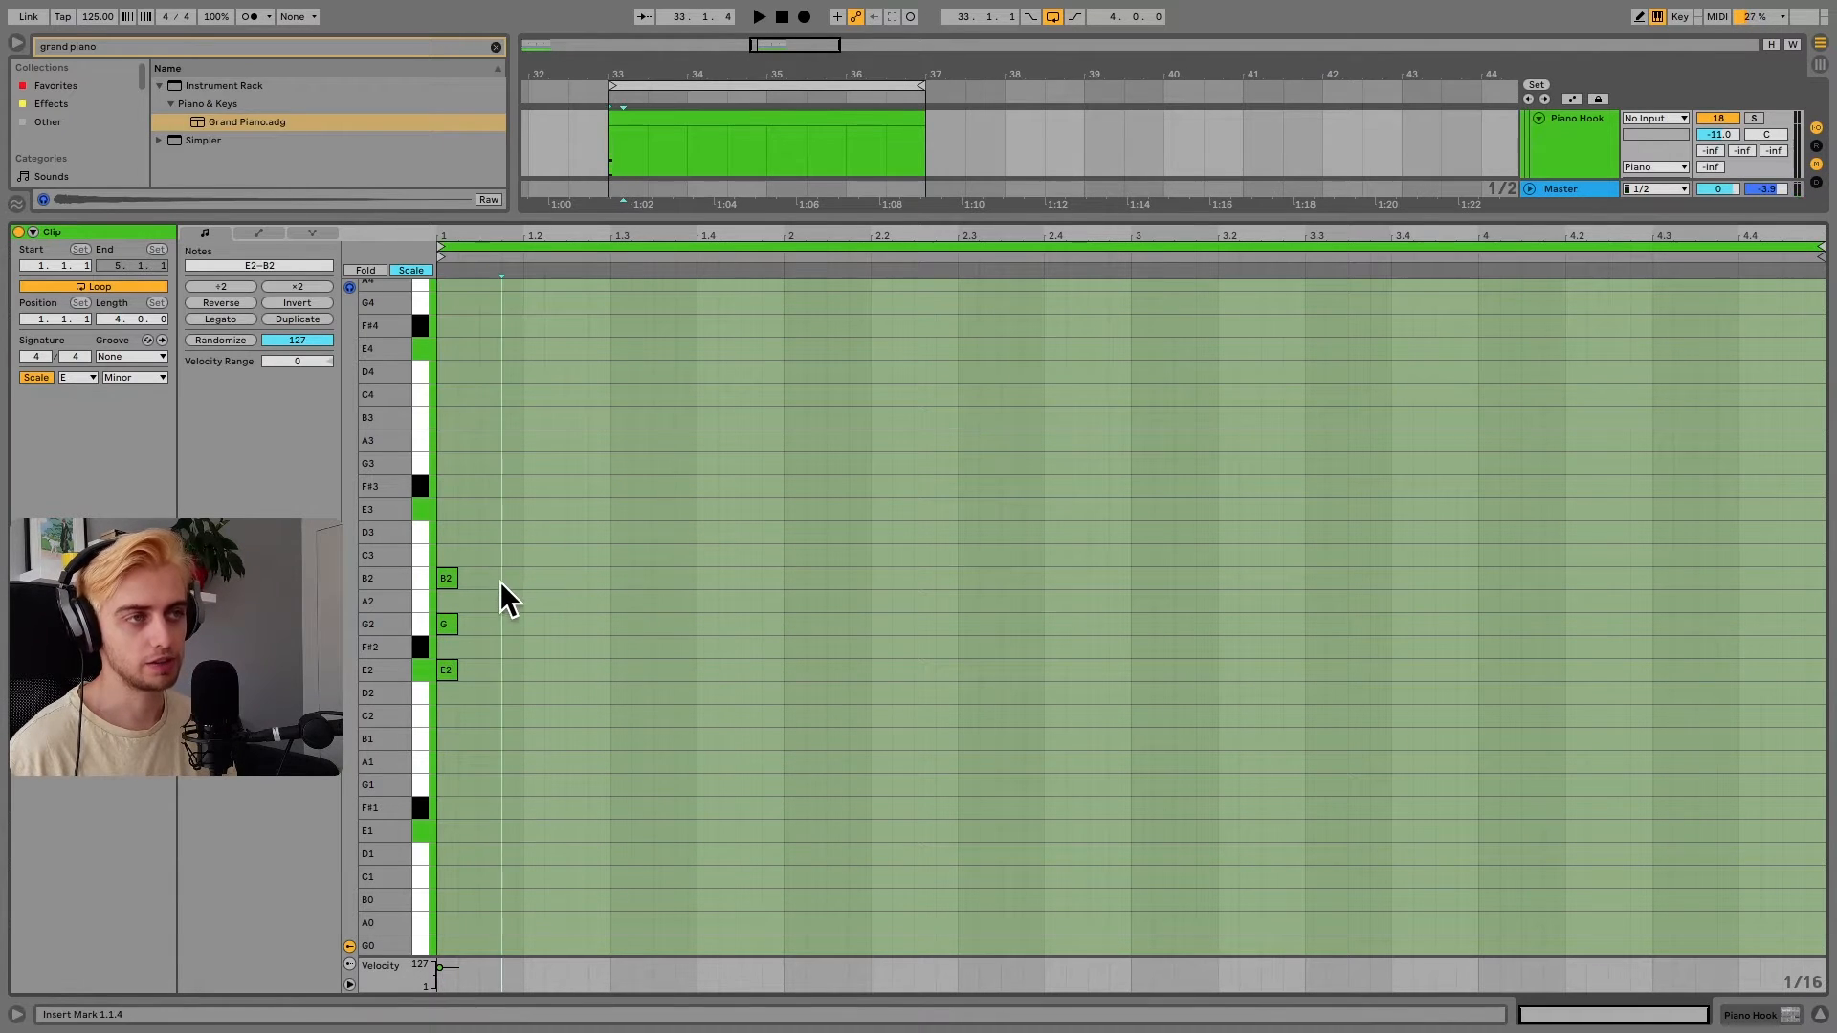
{"action": "double_click", "coordinate": [450, 529]}
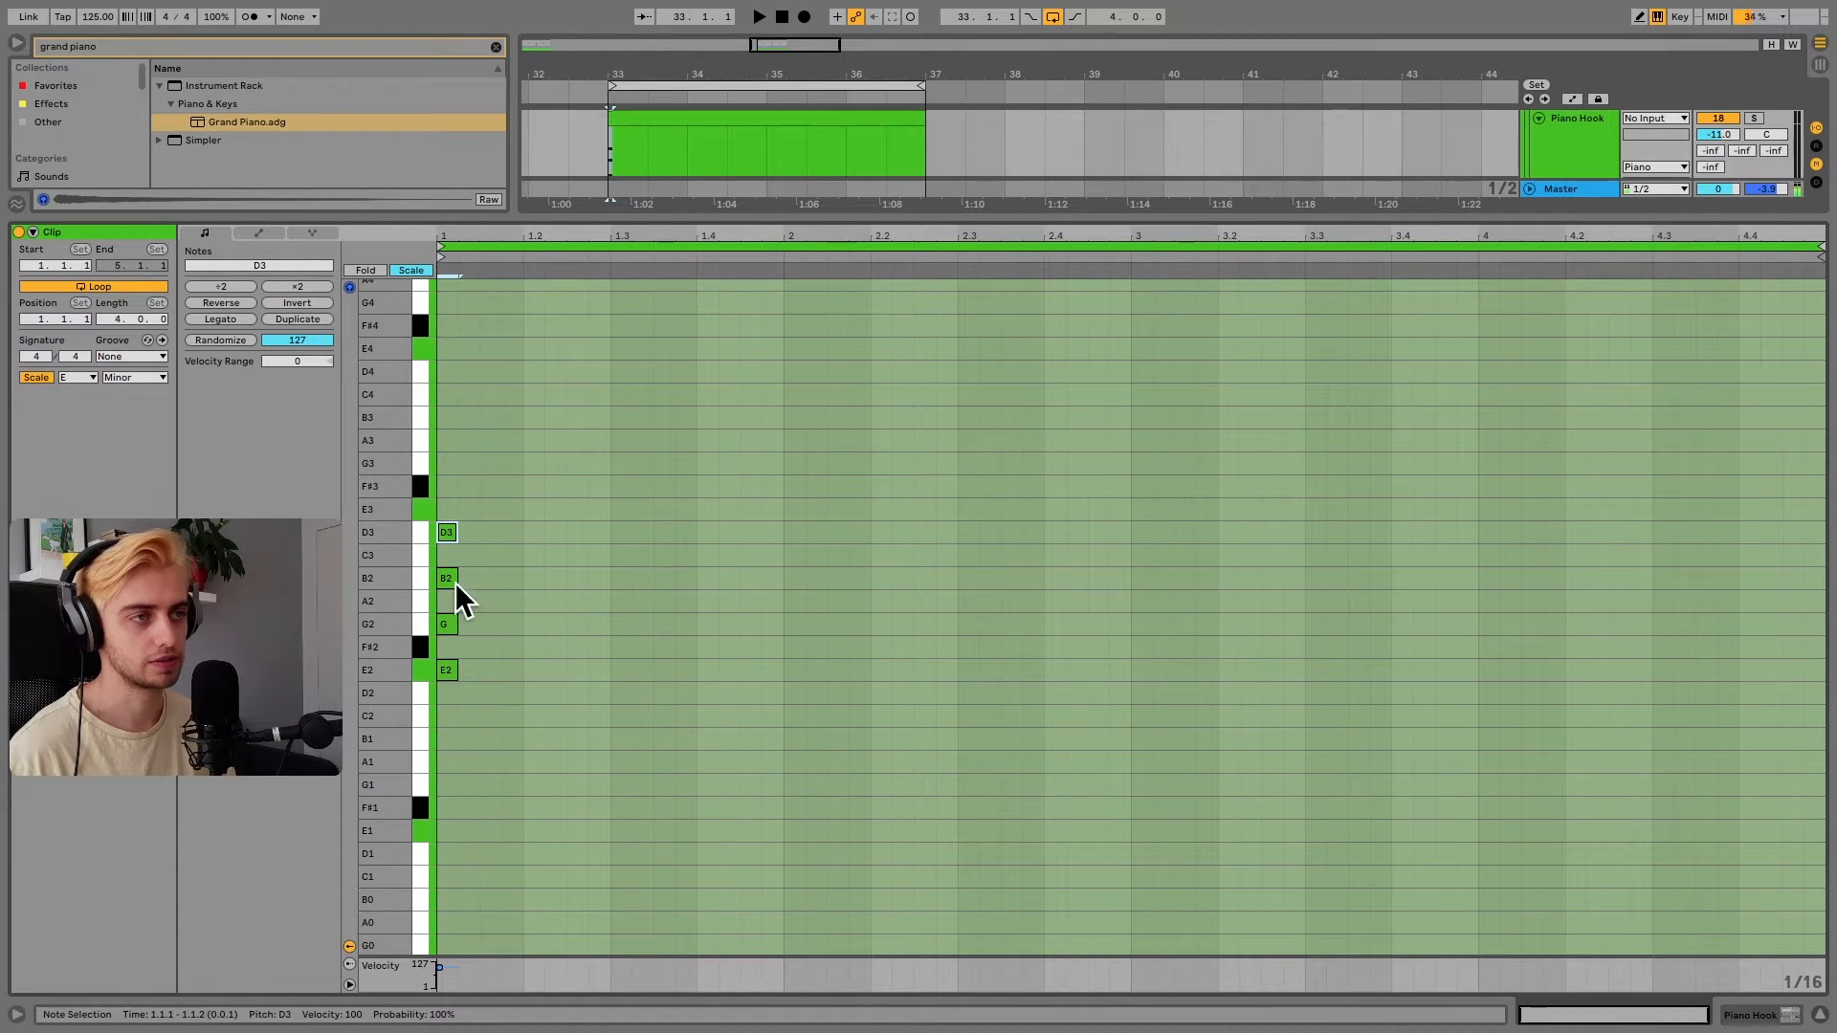
{"action": "double_click", "coordinate": [443, 509]}
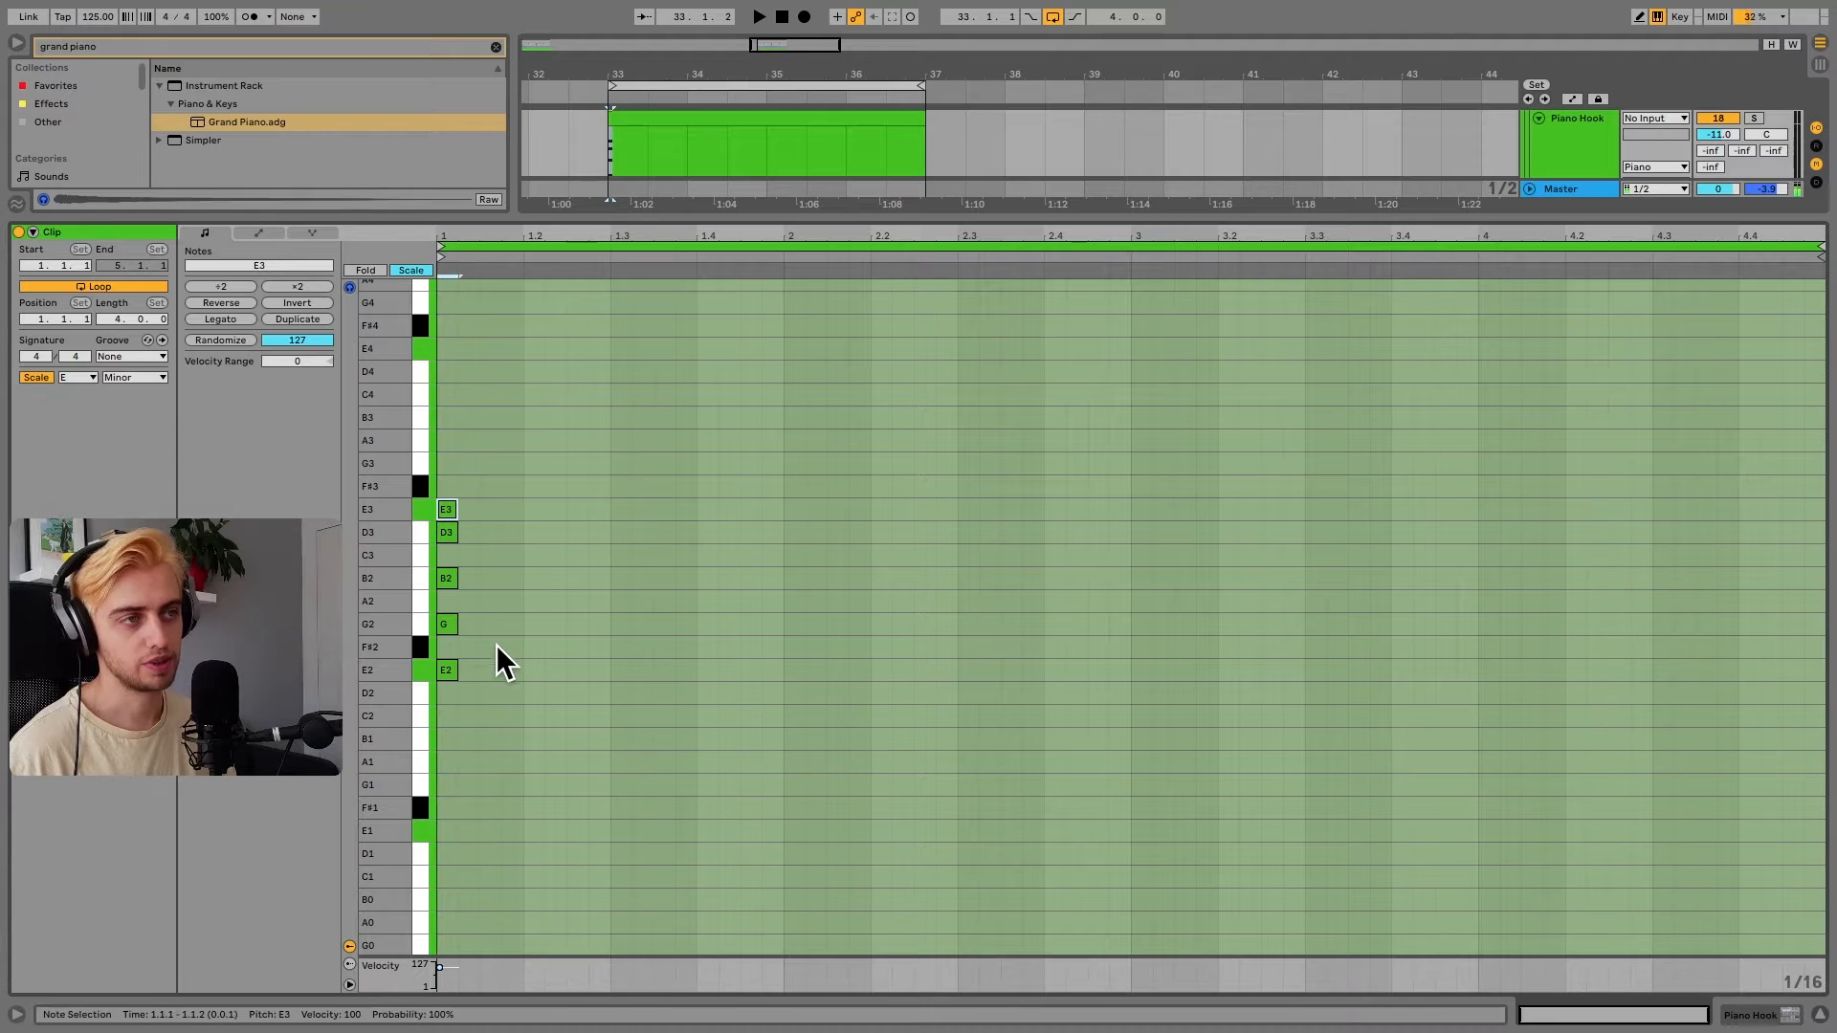
Audition the chord's E2, G2, B2 and E3 notes one by one
{"action": "left_click", "coordinate": [452, 670]}
{"action": "left_click", "coordinate": [448, 622]}
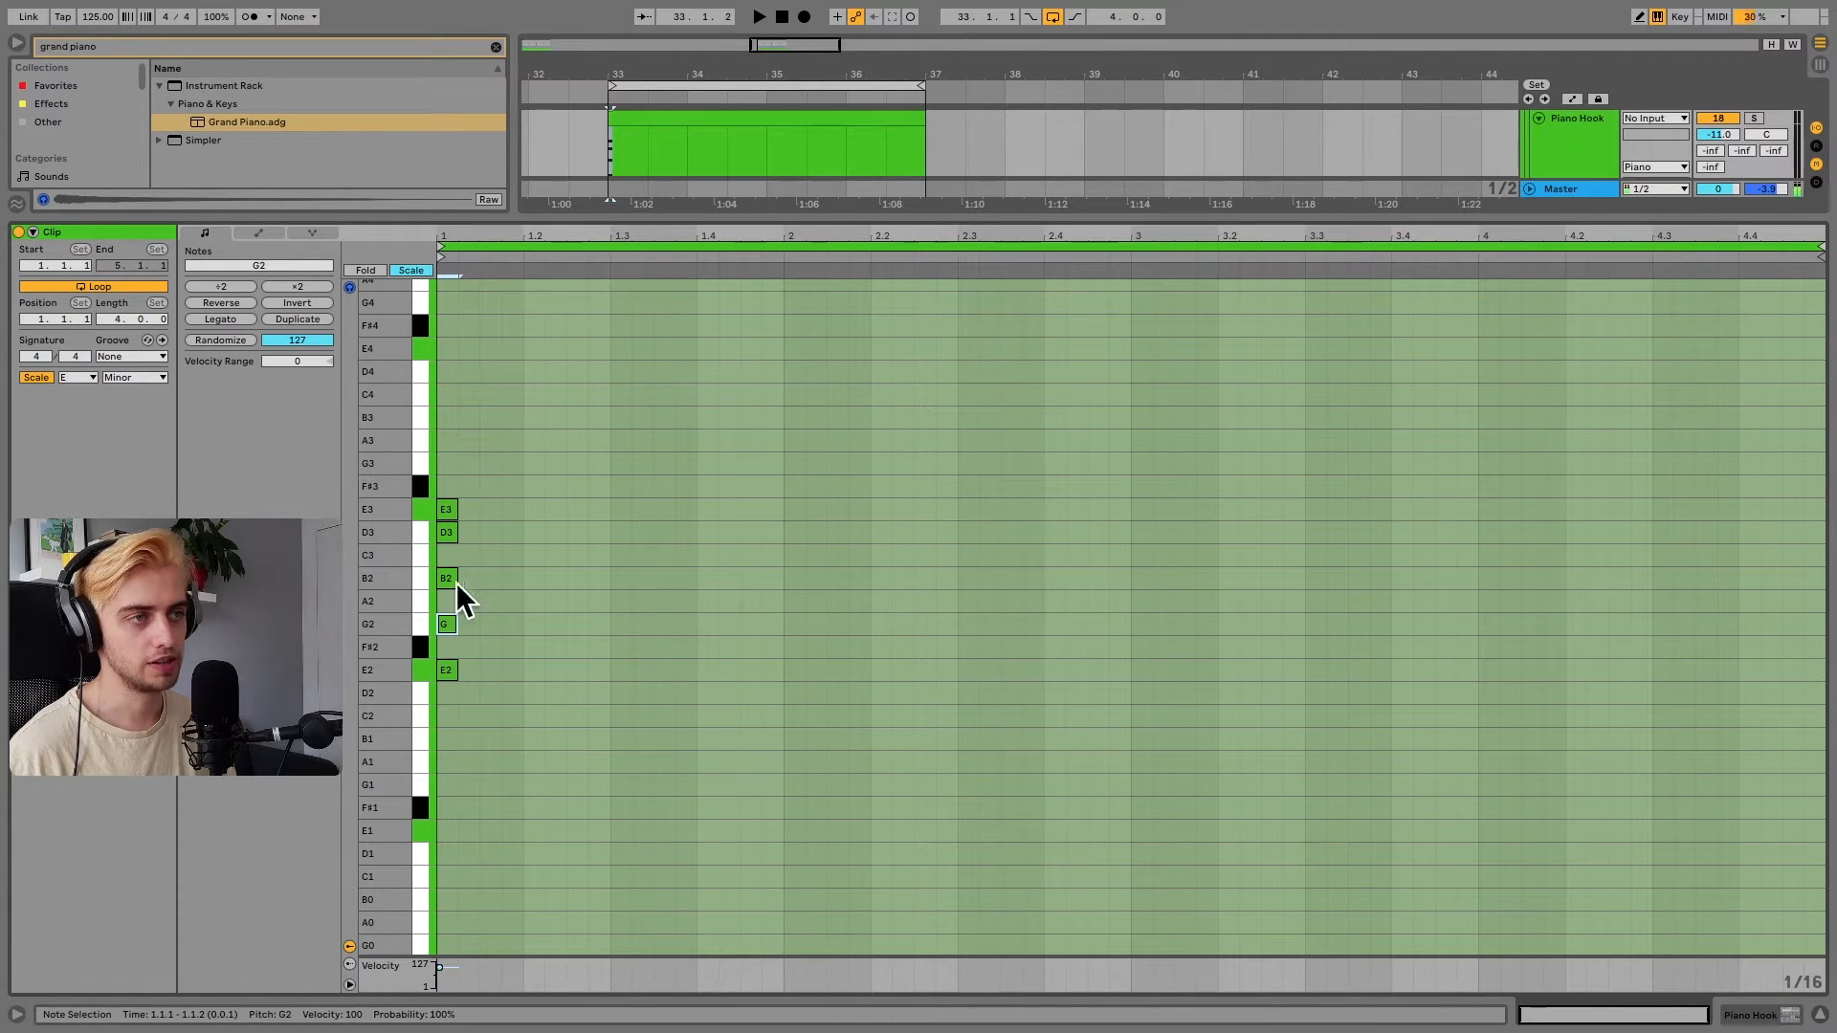
{"action": "left_click", "coordinate": [448, 577]}
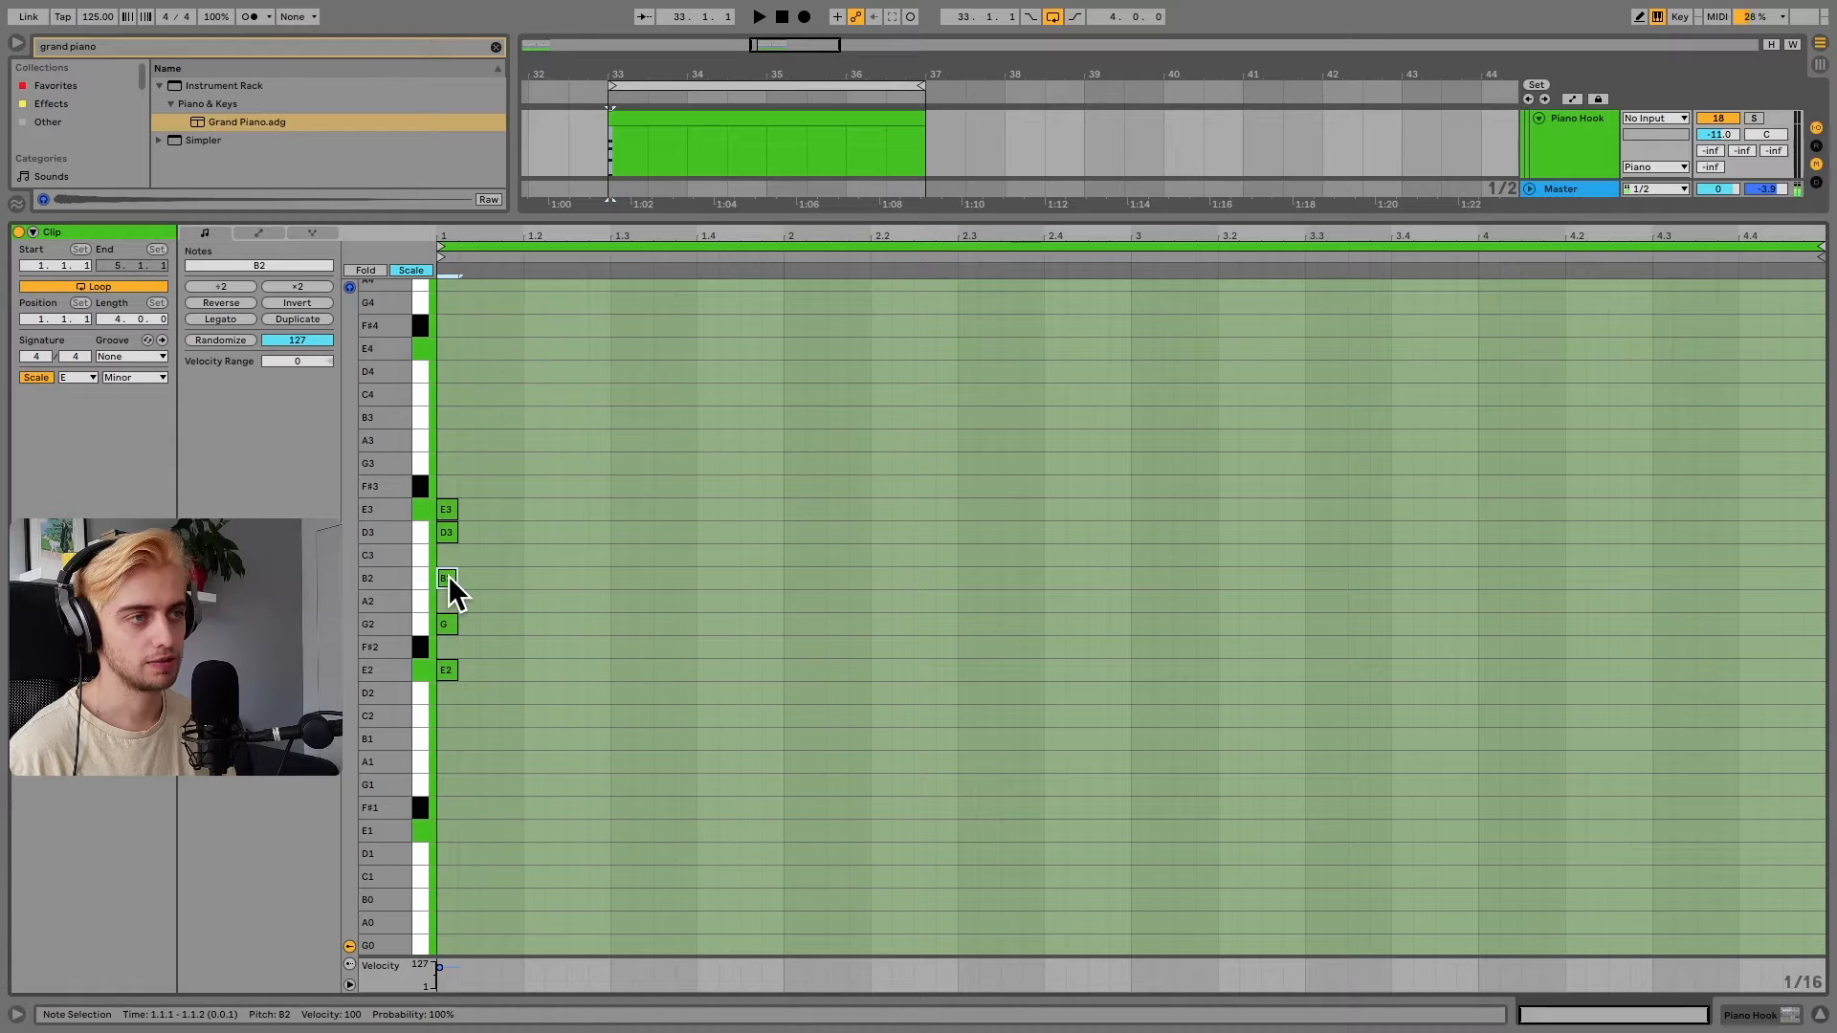
{"action": "left_click", "coordinate": [448, 508]}
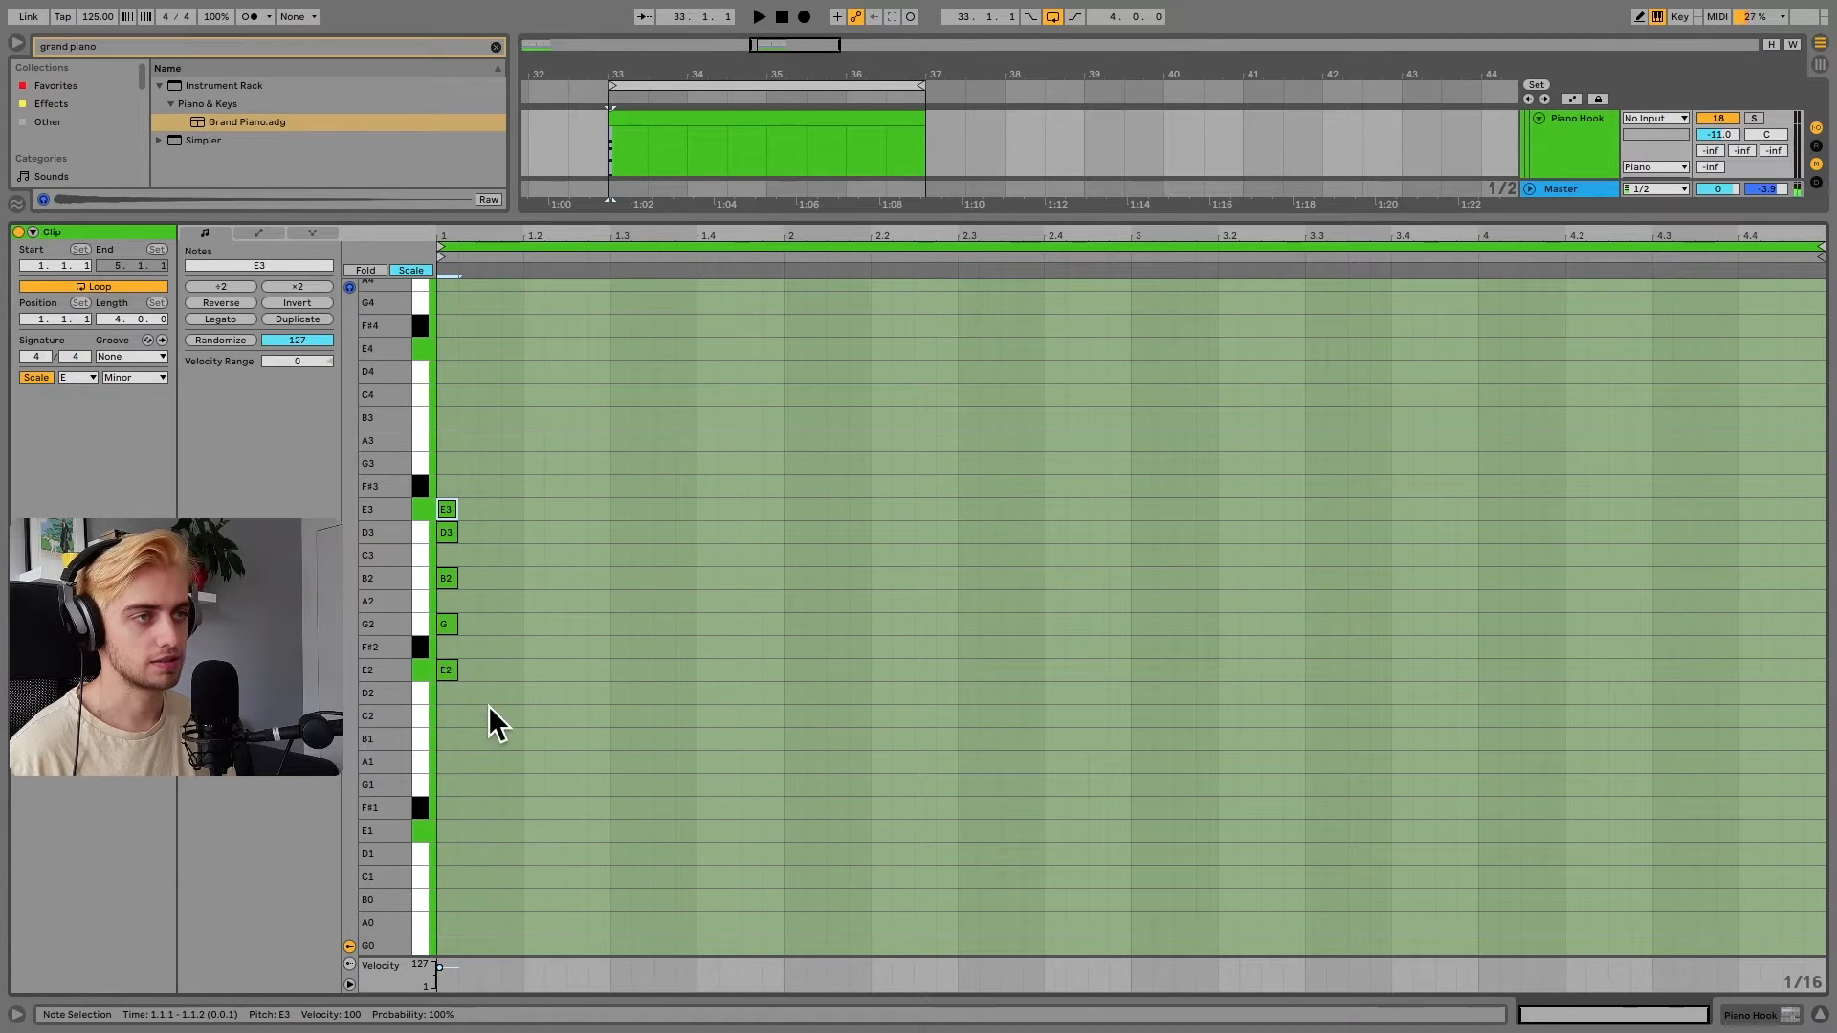
Duplicate the whole chord onto the next sixteenth, and shorten the first chord to less than a sixteenth
{"action": "left_click_drag", "start_coordinate": [488, 704], "coordinate": [528, 562]}
{"action": "right_click", "coordinate": [473, 446]}
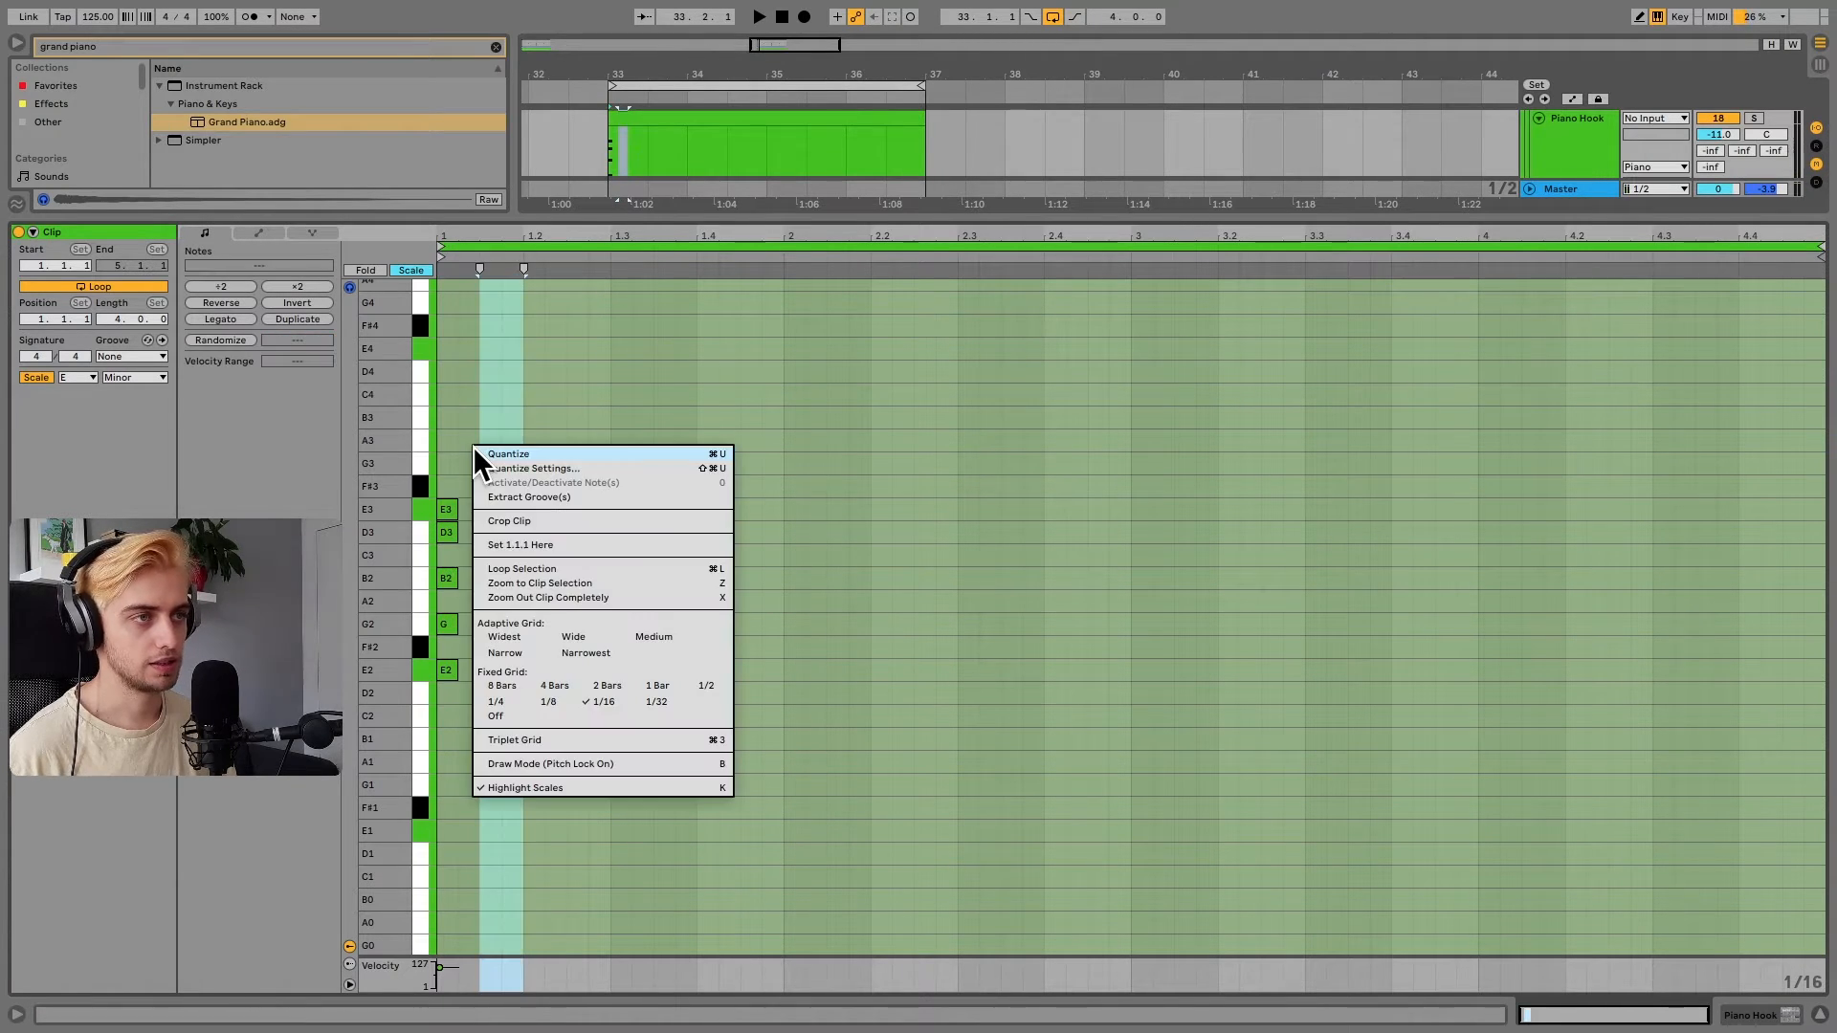
{"action": "left_click", "coordinate": [509, 410]}
{"action": "key", "text": "ctrl+a"}
{"action": "key", "text": "ctrl+d"}
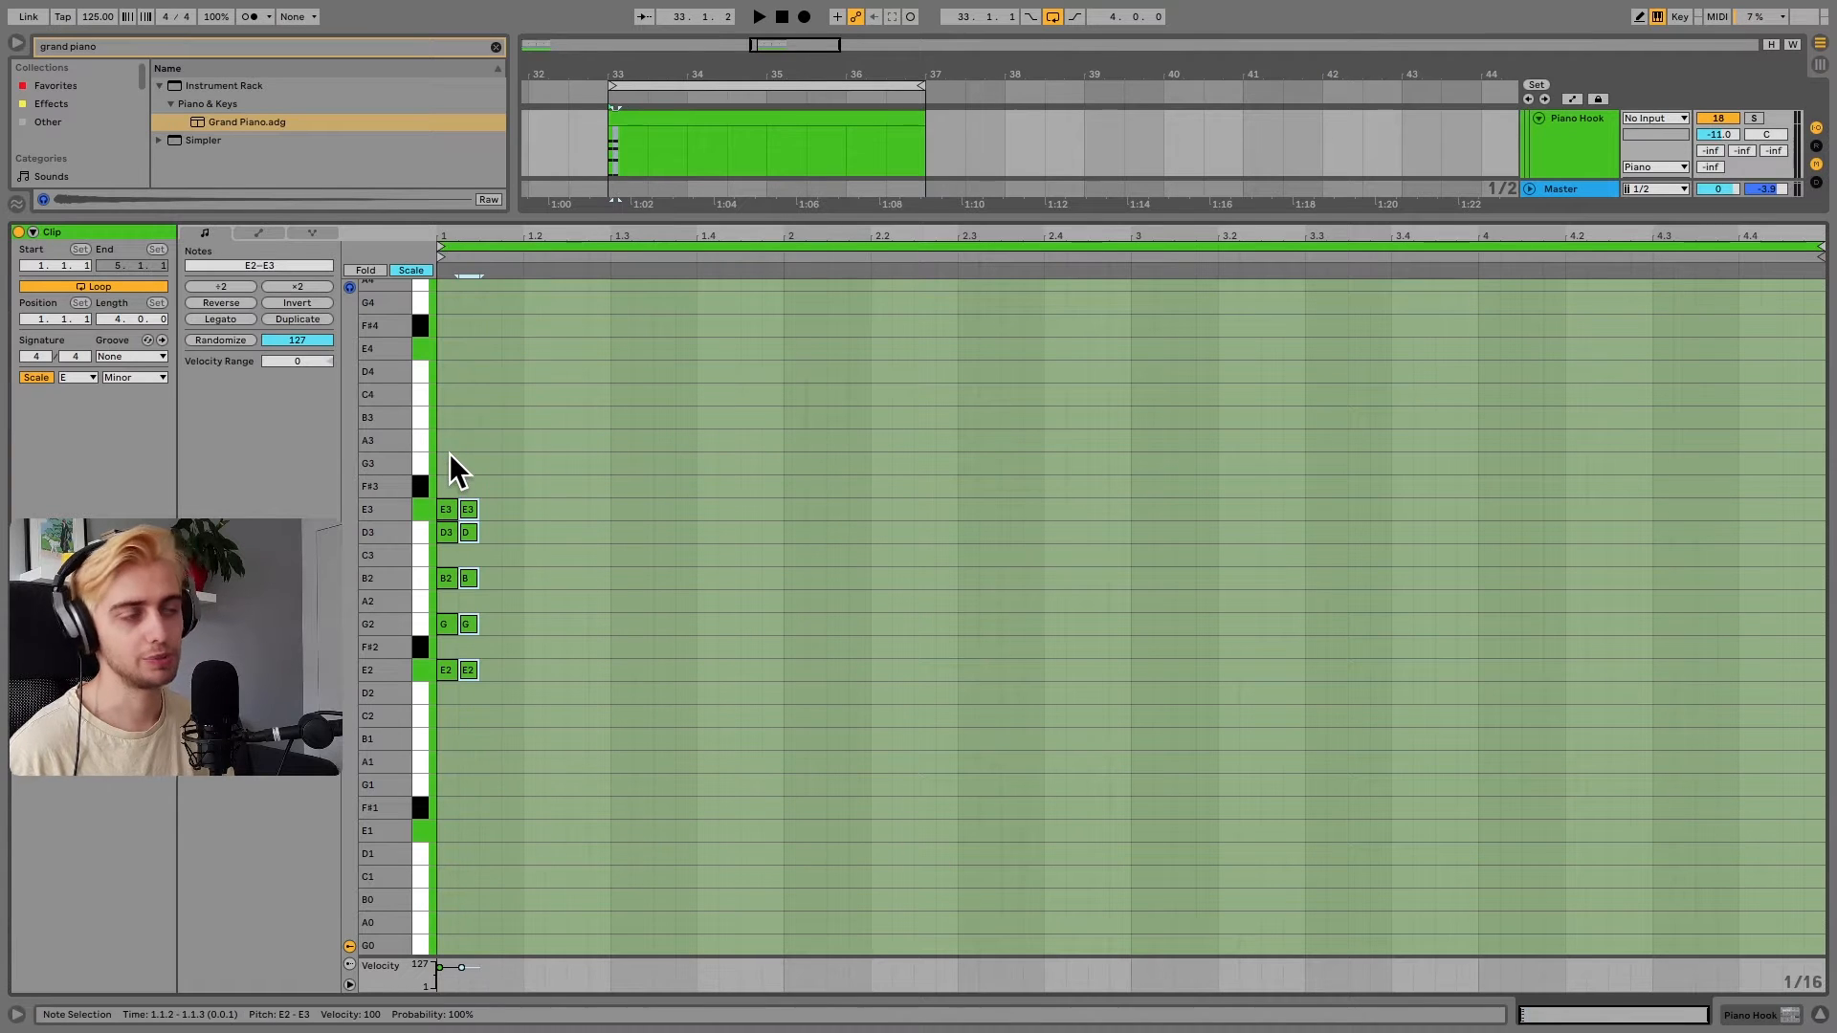
{"action": "left_click_drag", "start_coordinate": [448, 450], "coordinate": [444, 670]}
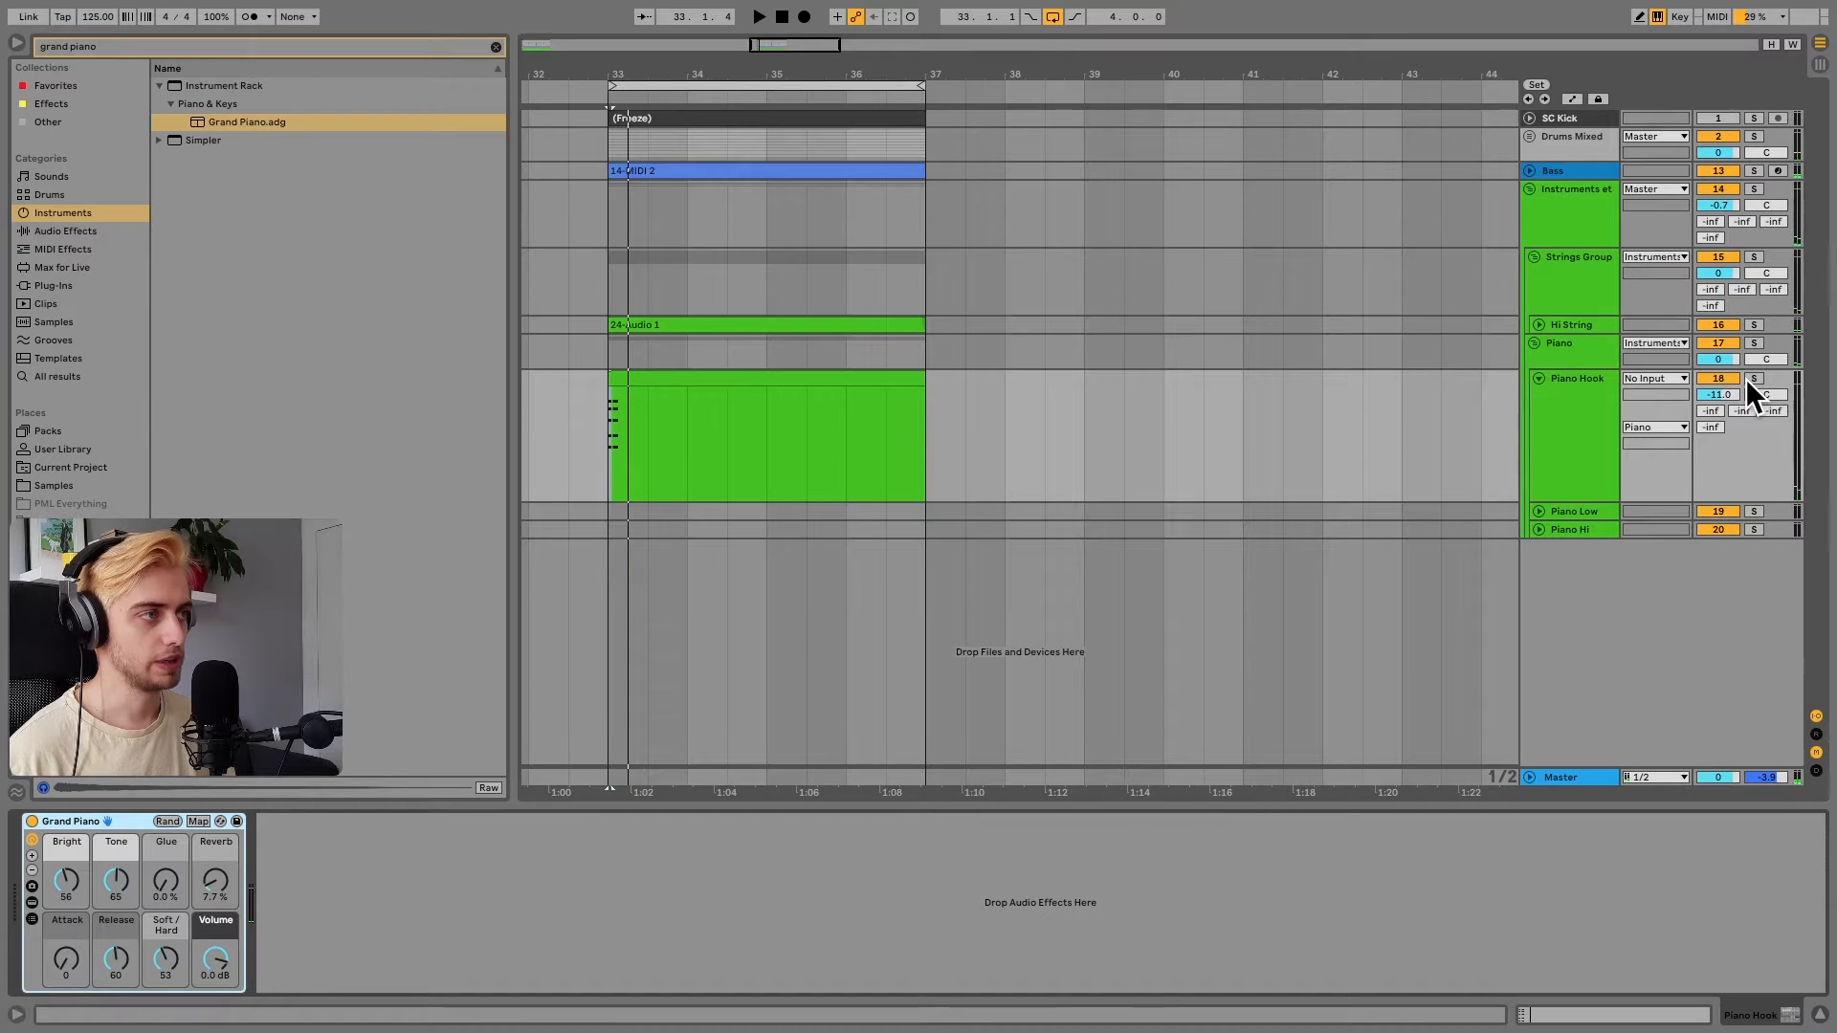
Solo the Piano Hook track with the Drums Mixed group unfolded, and play back the two chords in its clip
{"action": "left_click", "coordinate": [1750, 380]}
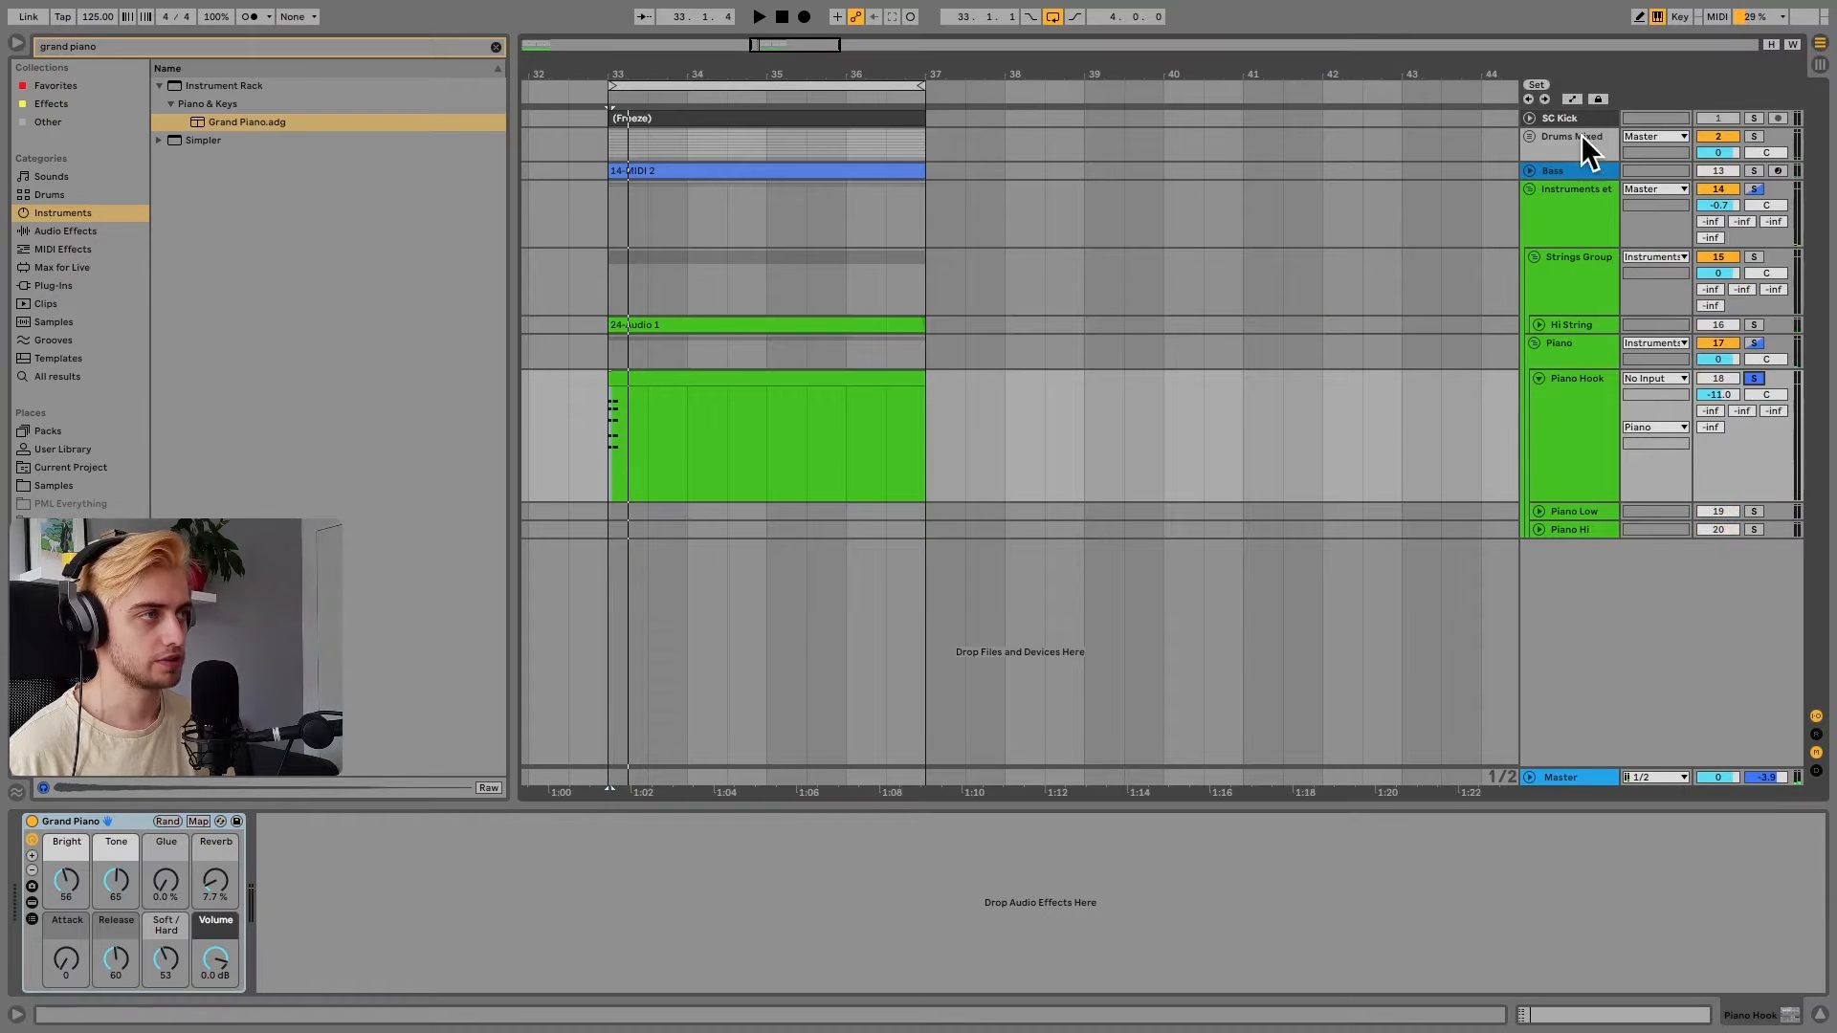
{"action": "left_click", "coordinate": [1528, 136]}
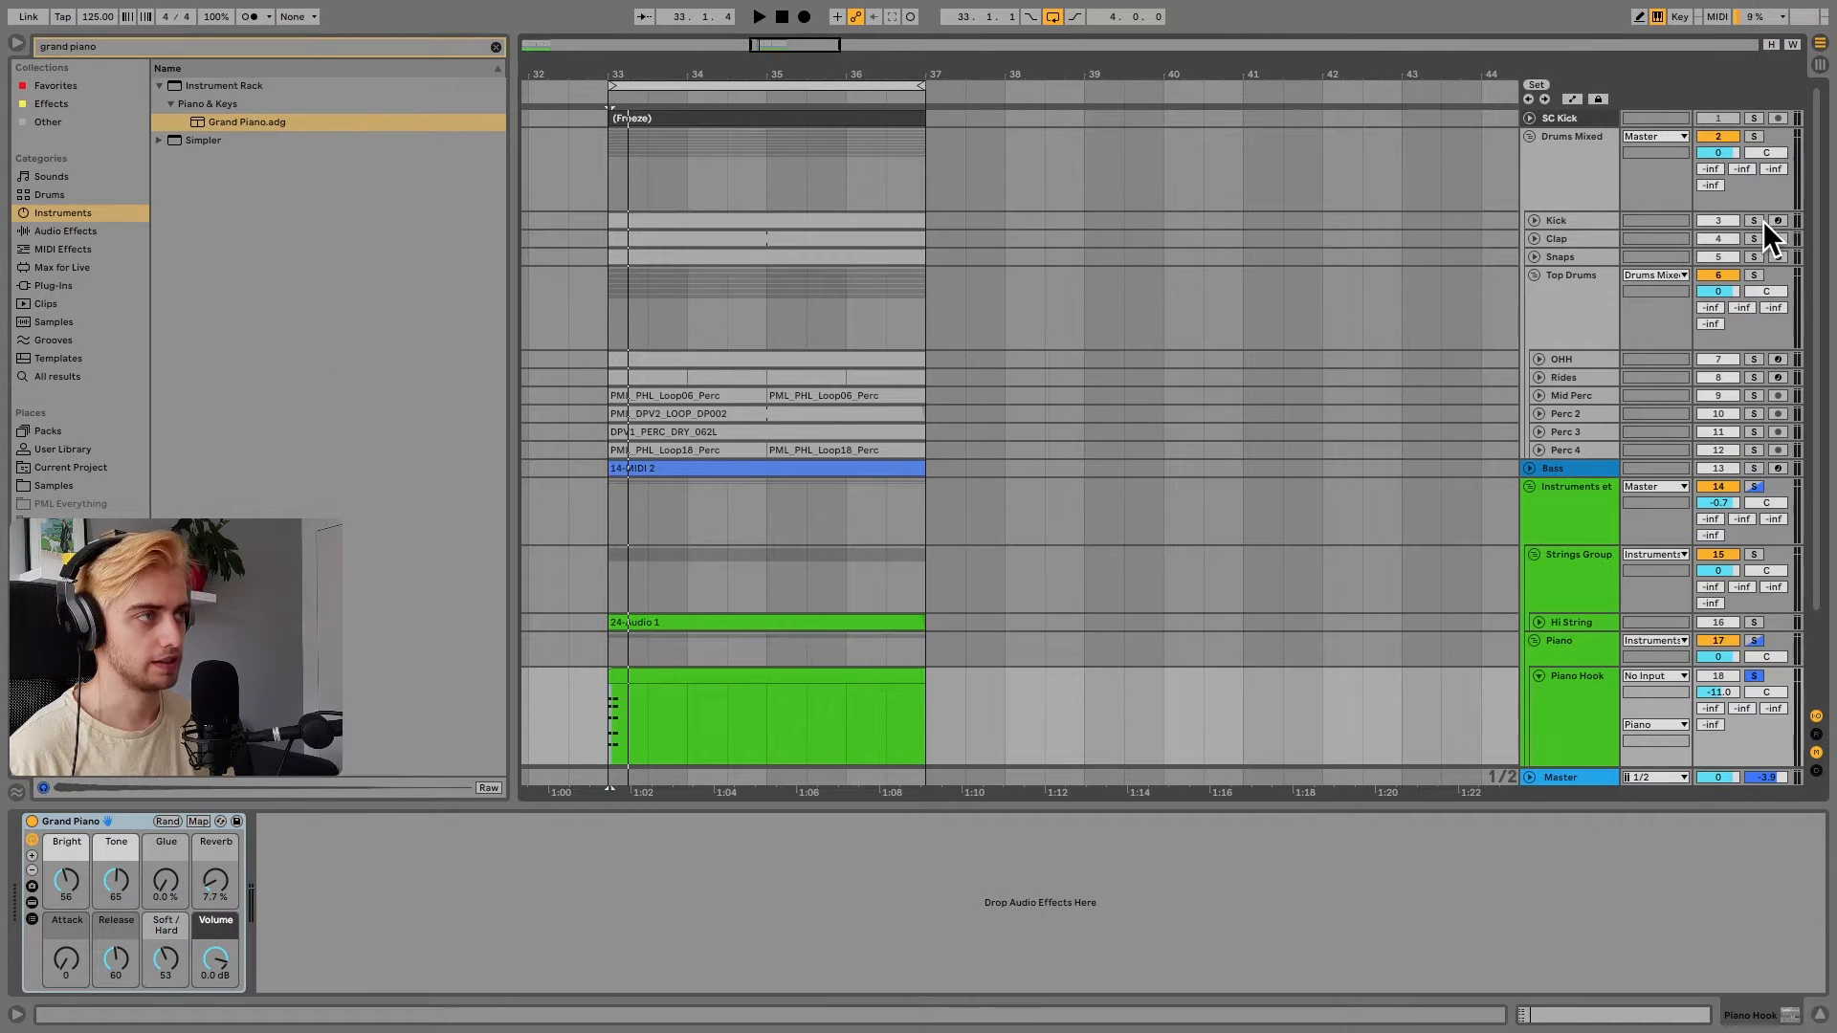
{"action": "double_click", "coordinate": [652, 704]}
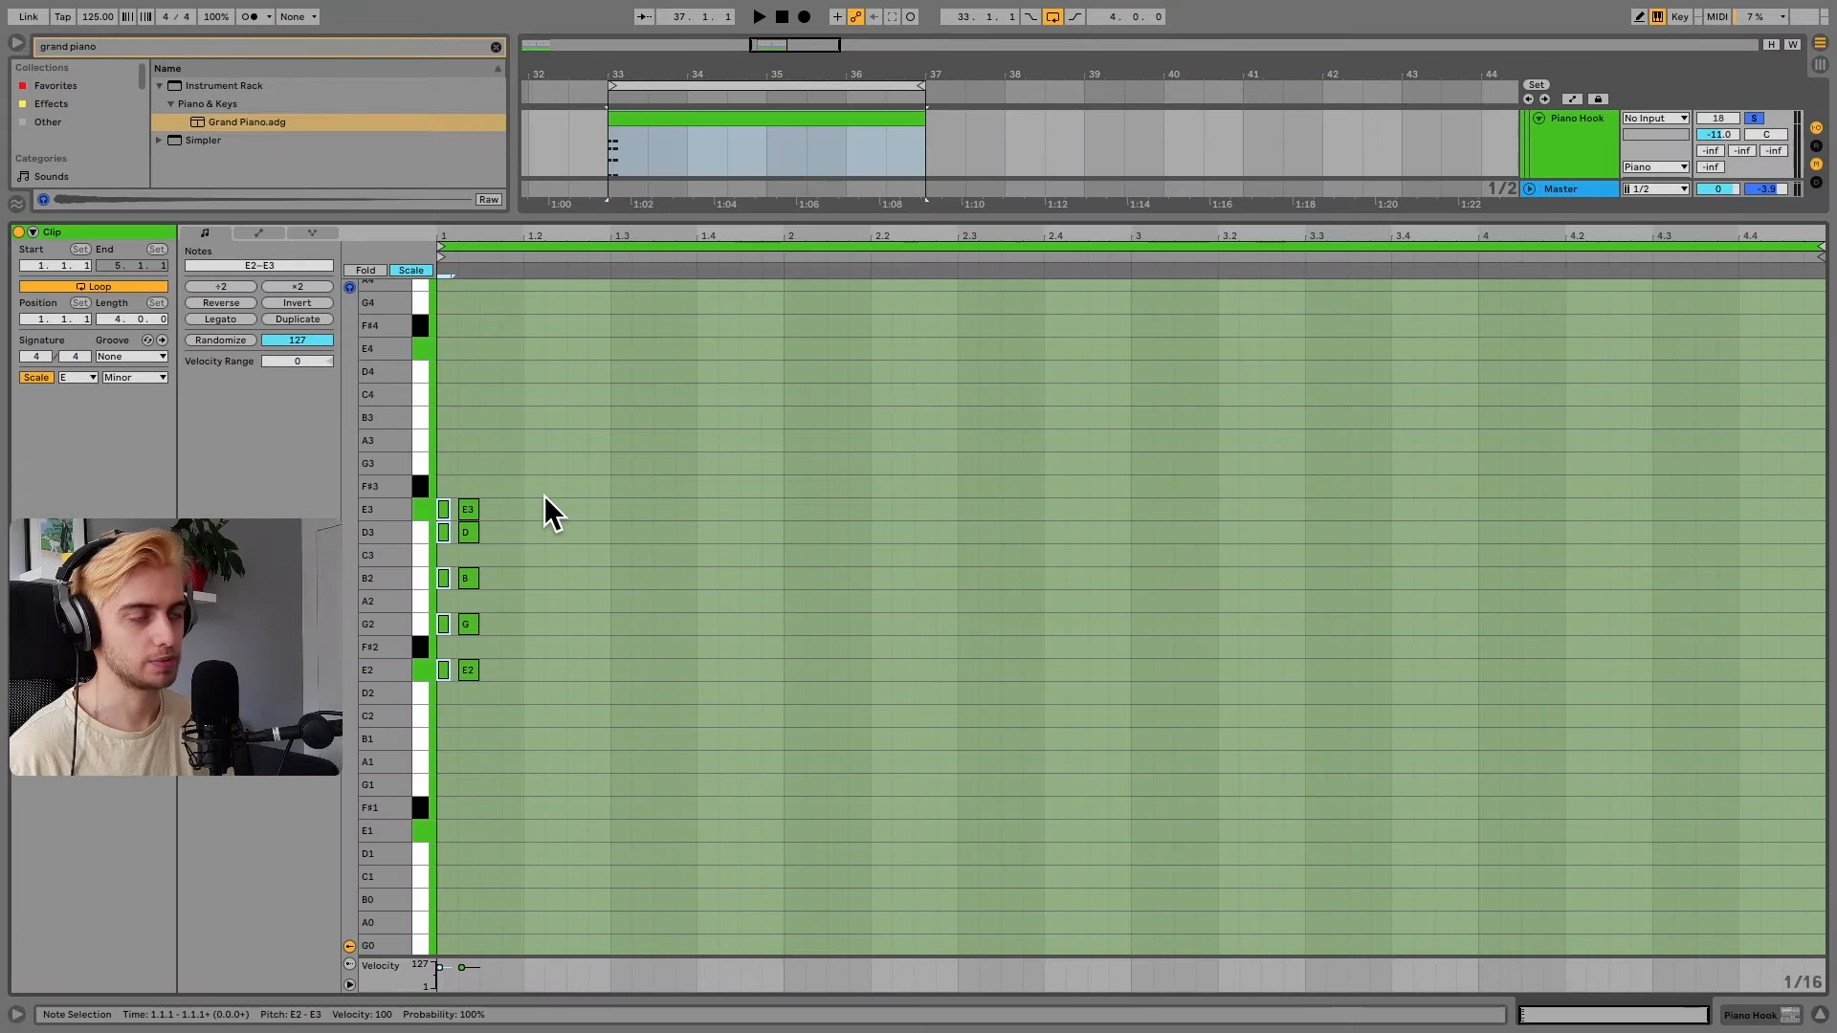
{"action": "key", "text": "space"}
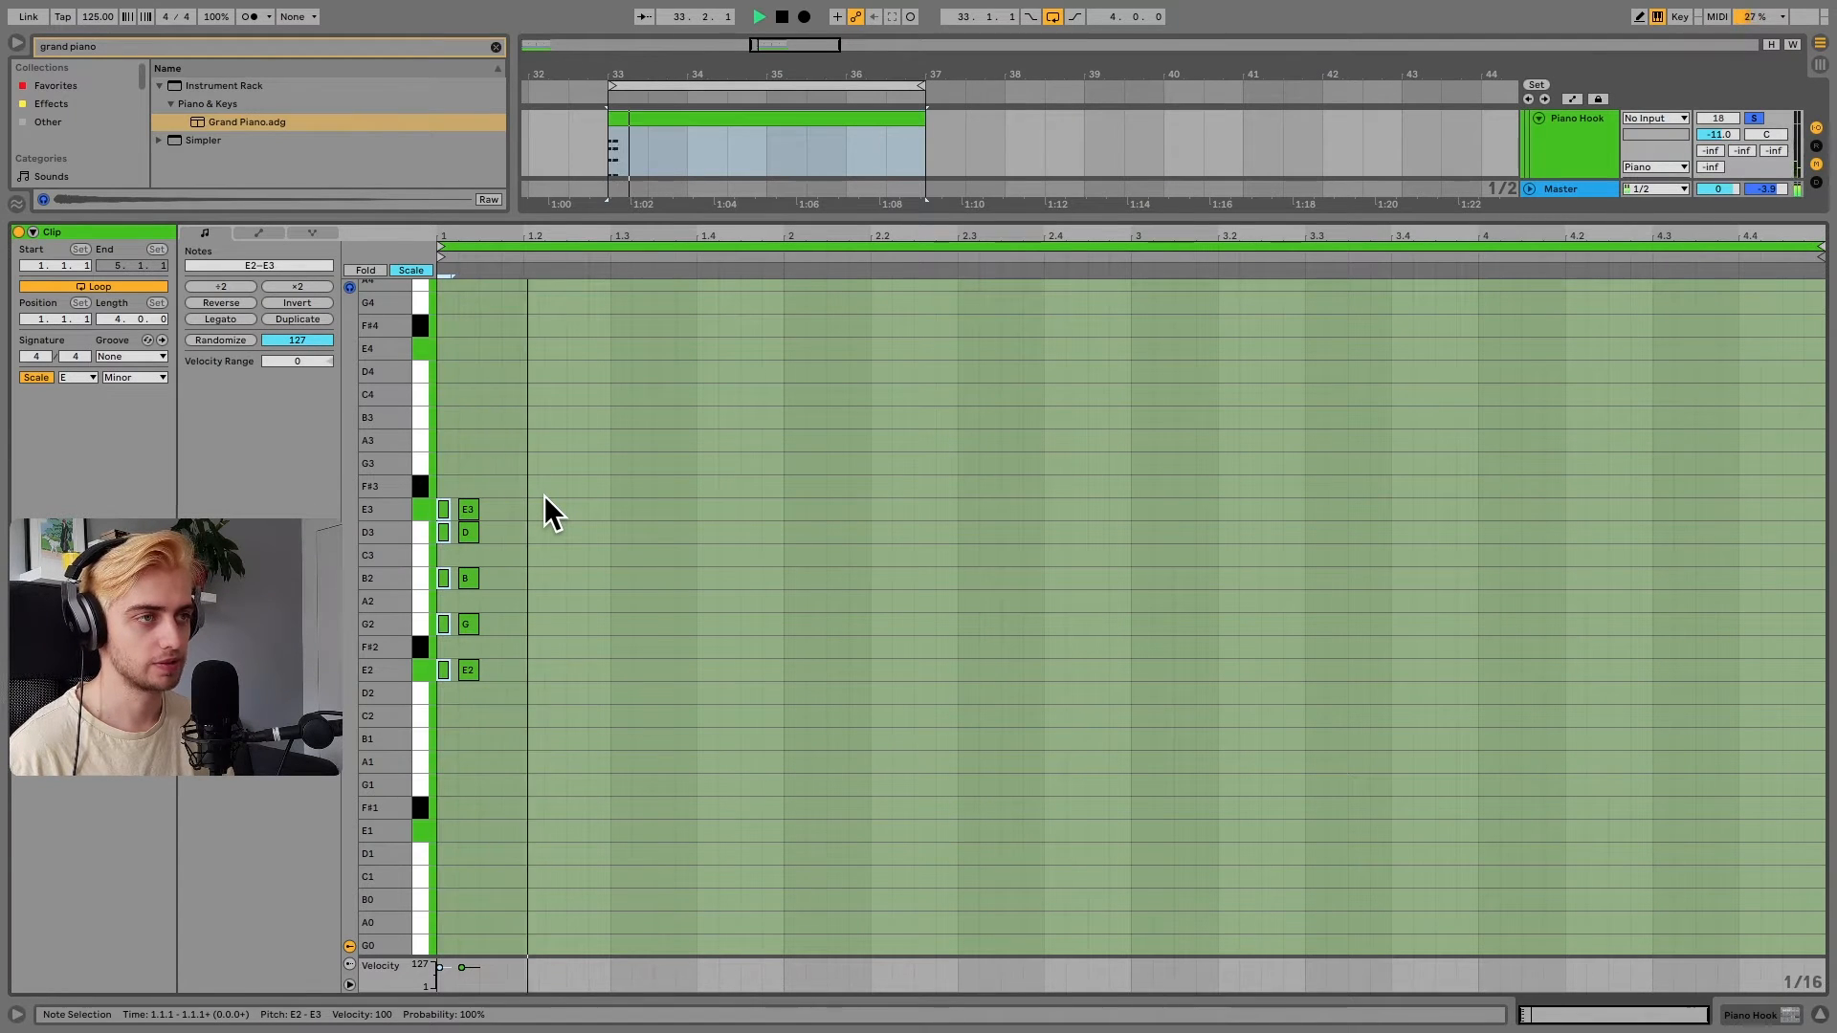
{"action": "key", "text": "space"}
Paste the short chord at 1.2.4 and 1.3.3, and extend the one at 1.3.3 to three sixteenths
{"action": "left_click", "coordinate": [597, 624]}
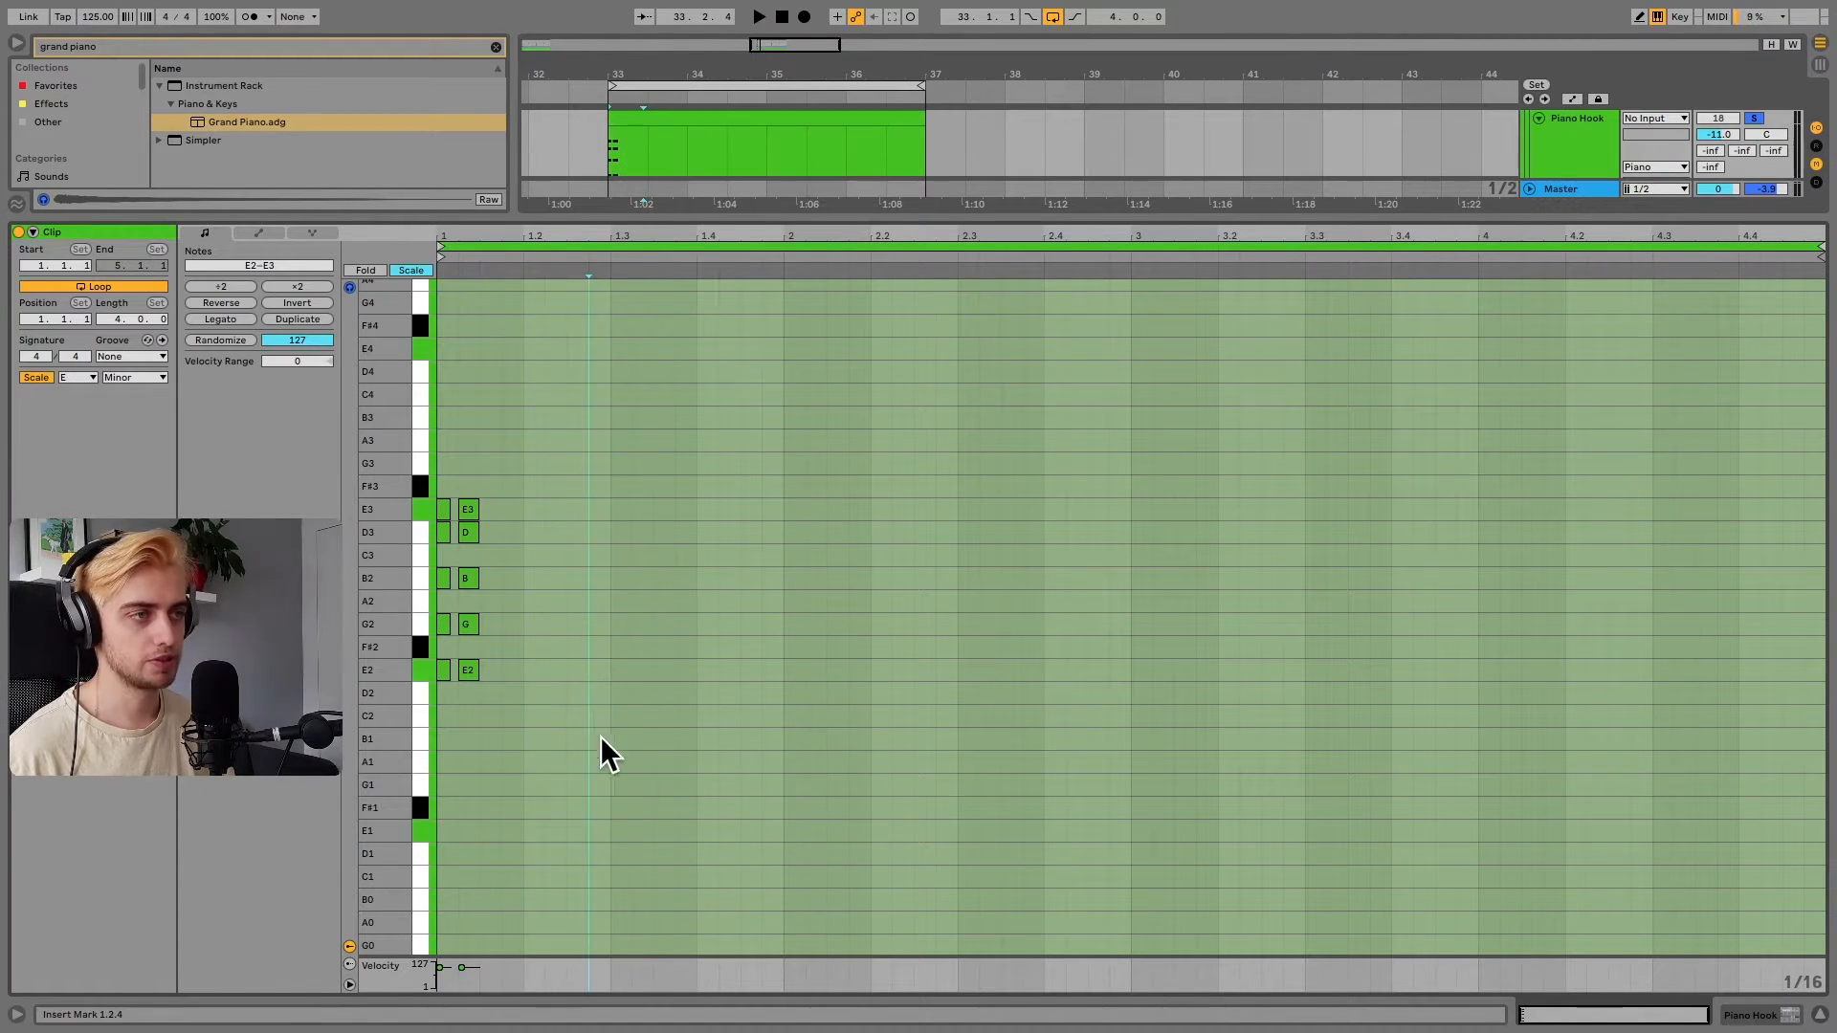
{"action": "key", "text": "ctrl+v"}
{"action": "key", "text": "space"}
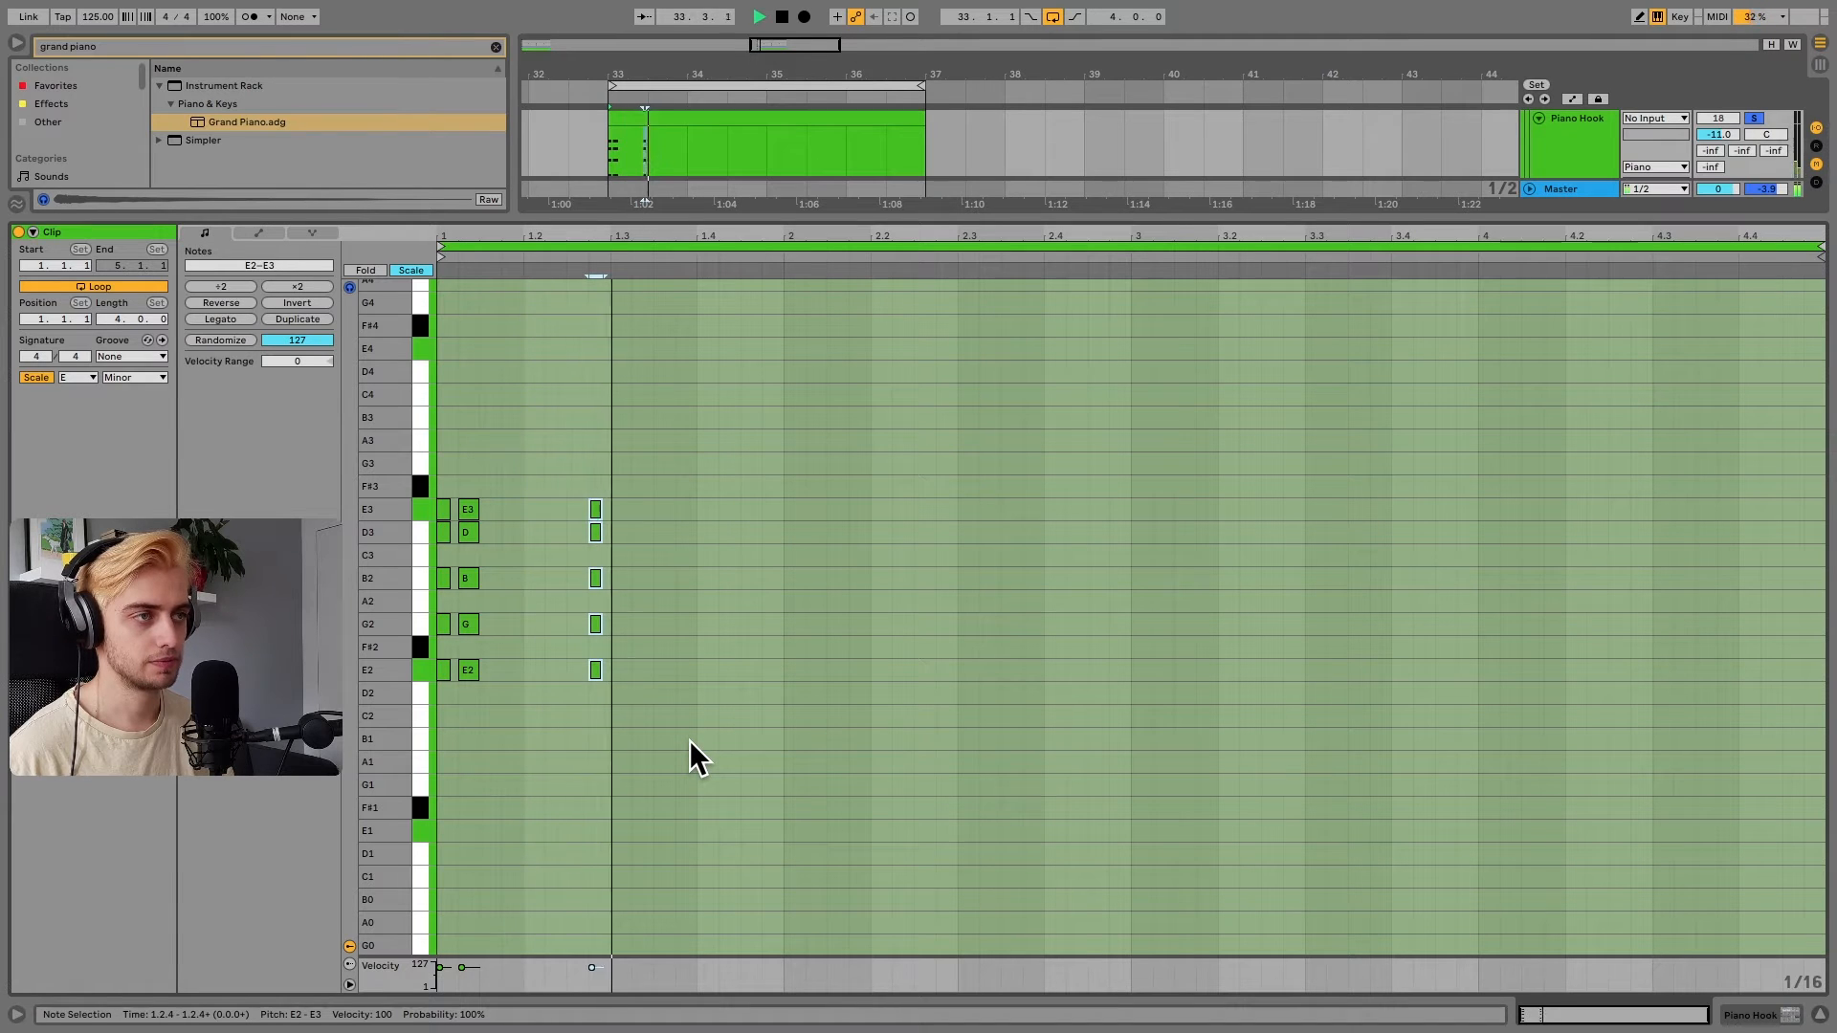
{"action": "key", "text": "space"}
{"action": "left_click", "coordinate": [656, 628]}
{"action": "key", "text": "ctrl+v"}
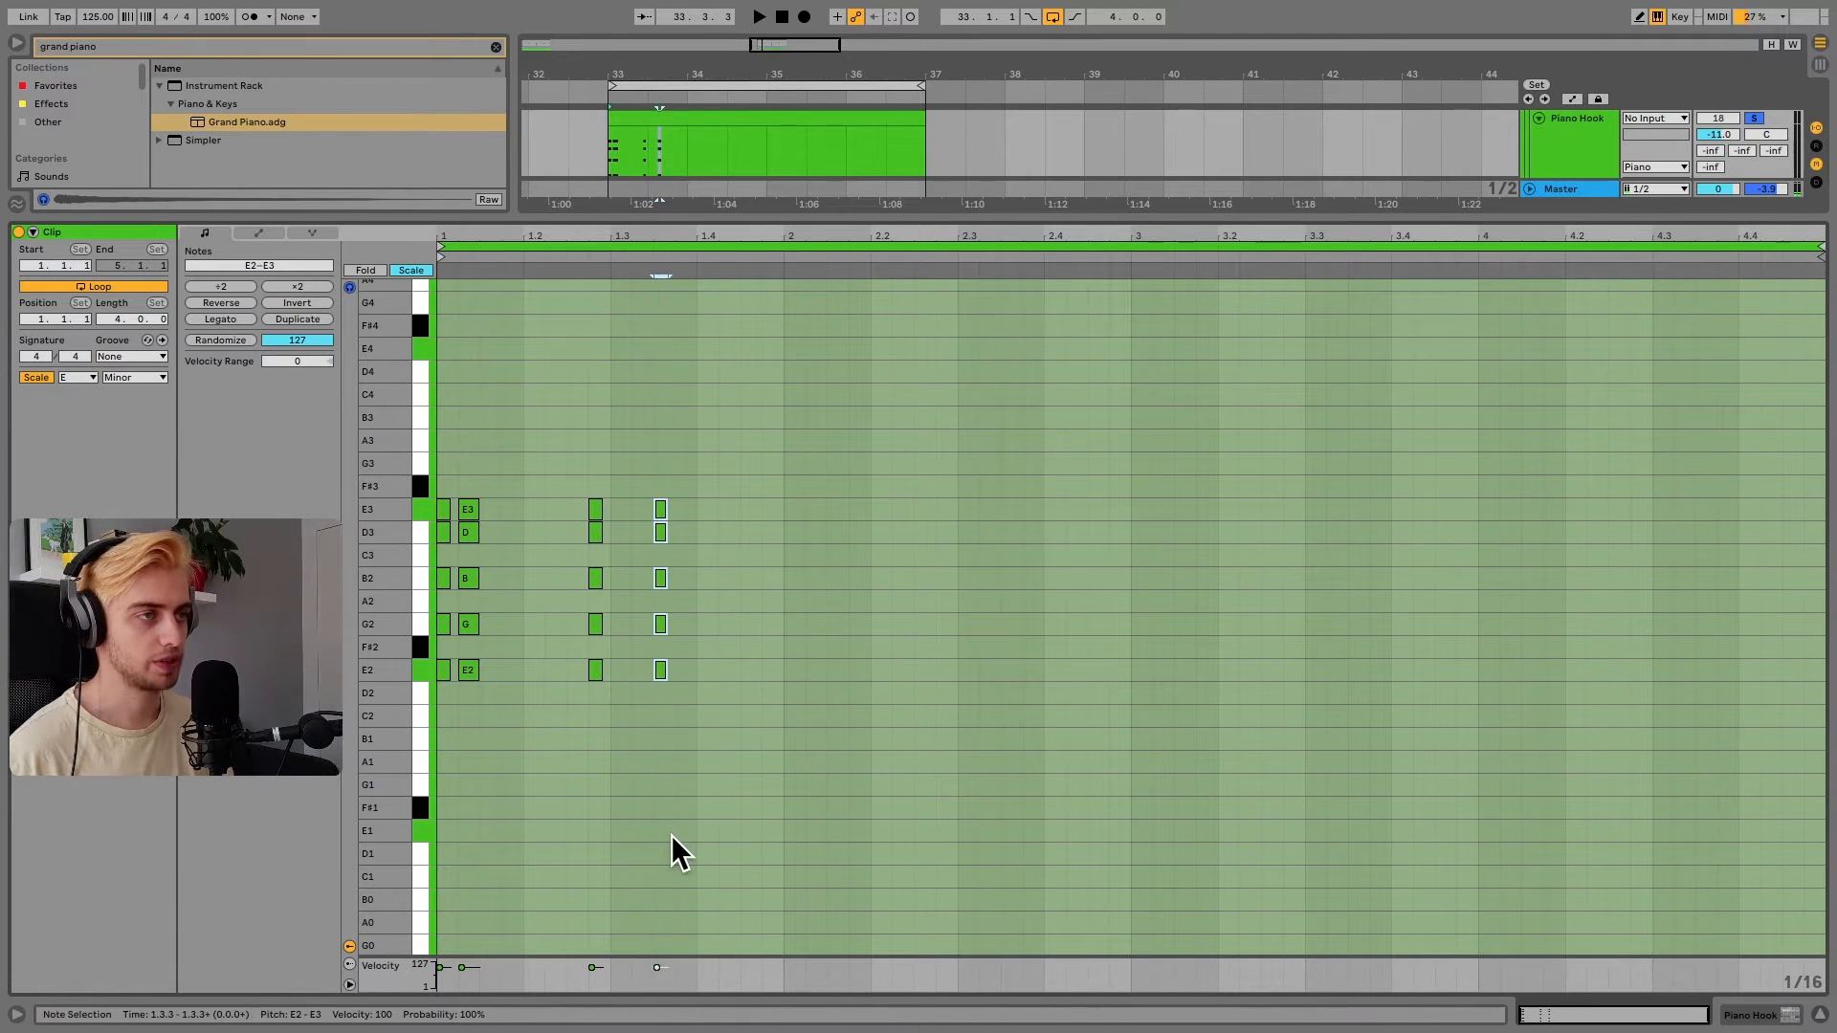
{"action": "left_click_drag", "start_coordinate": [666, 670], "coordinate": [718, 670]}
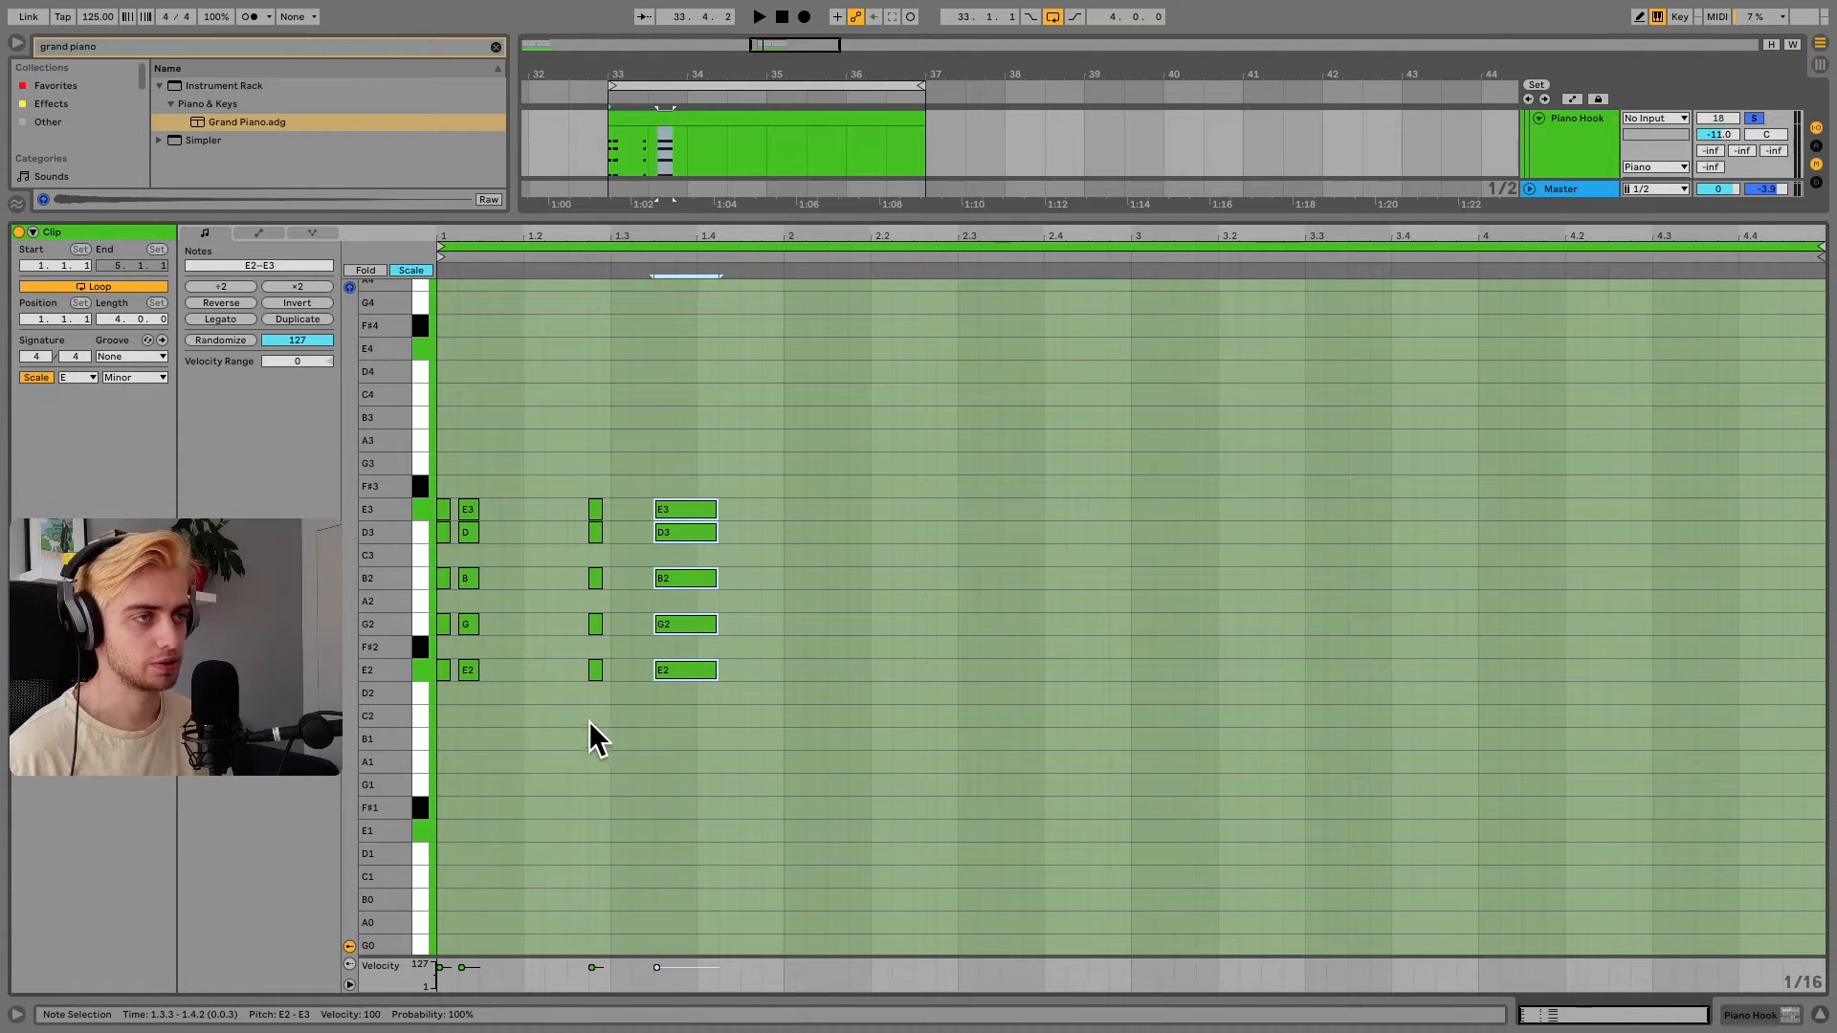
Add sixteenth-long E1 bass notes at 1.2.3 and 1.3.2, and play back the pattern
{"action": "double_click", "coordinate": [574, 830]}
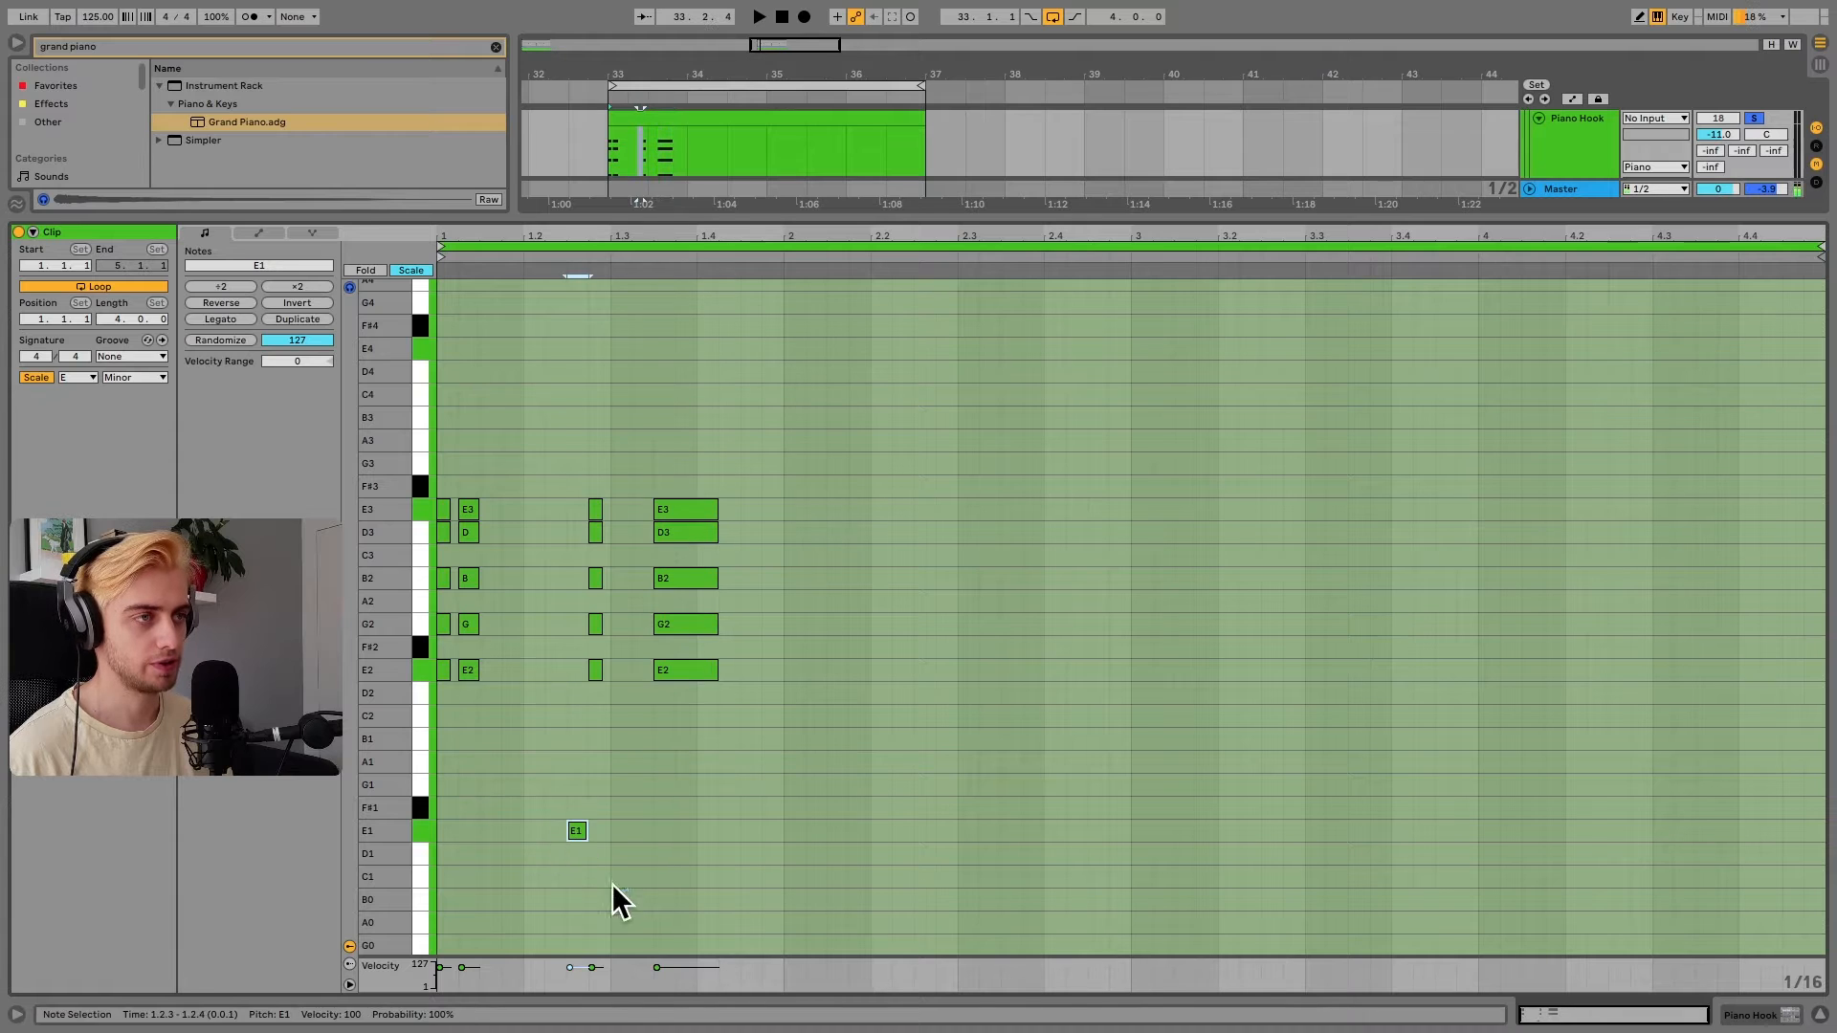
{"action": "double_click", "coordinate": [641, 831]}
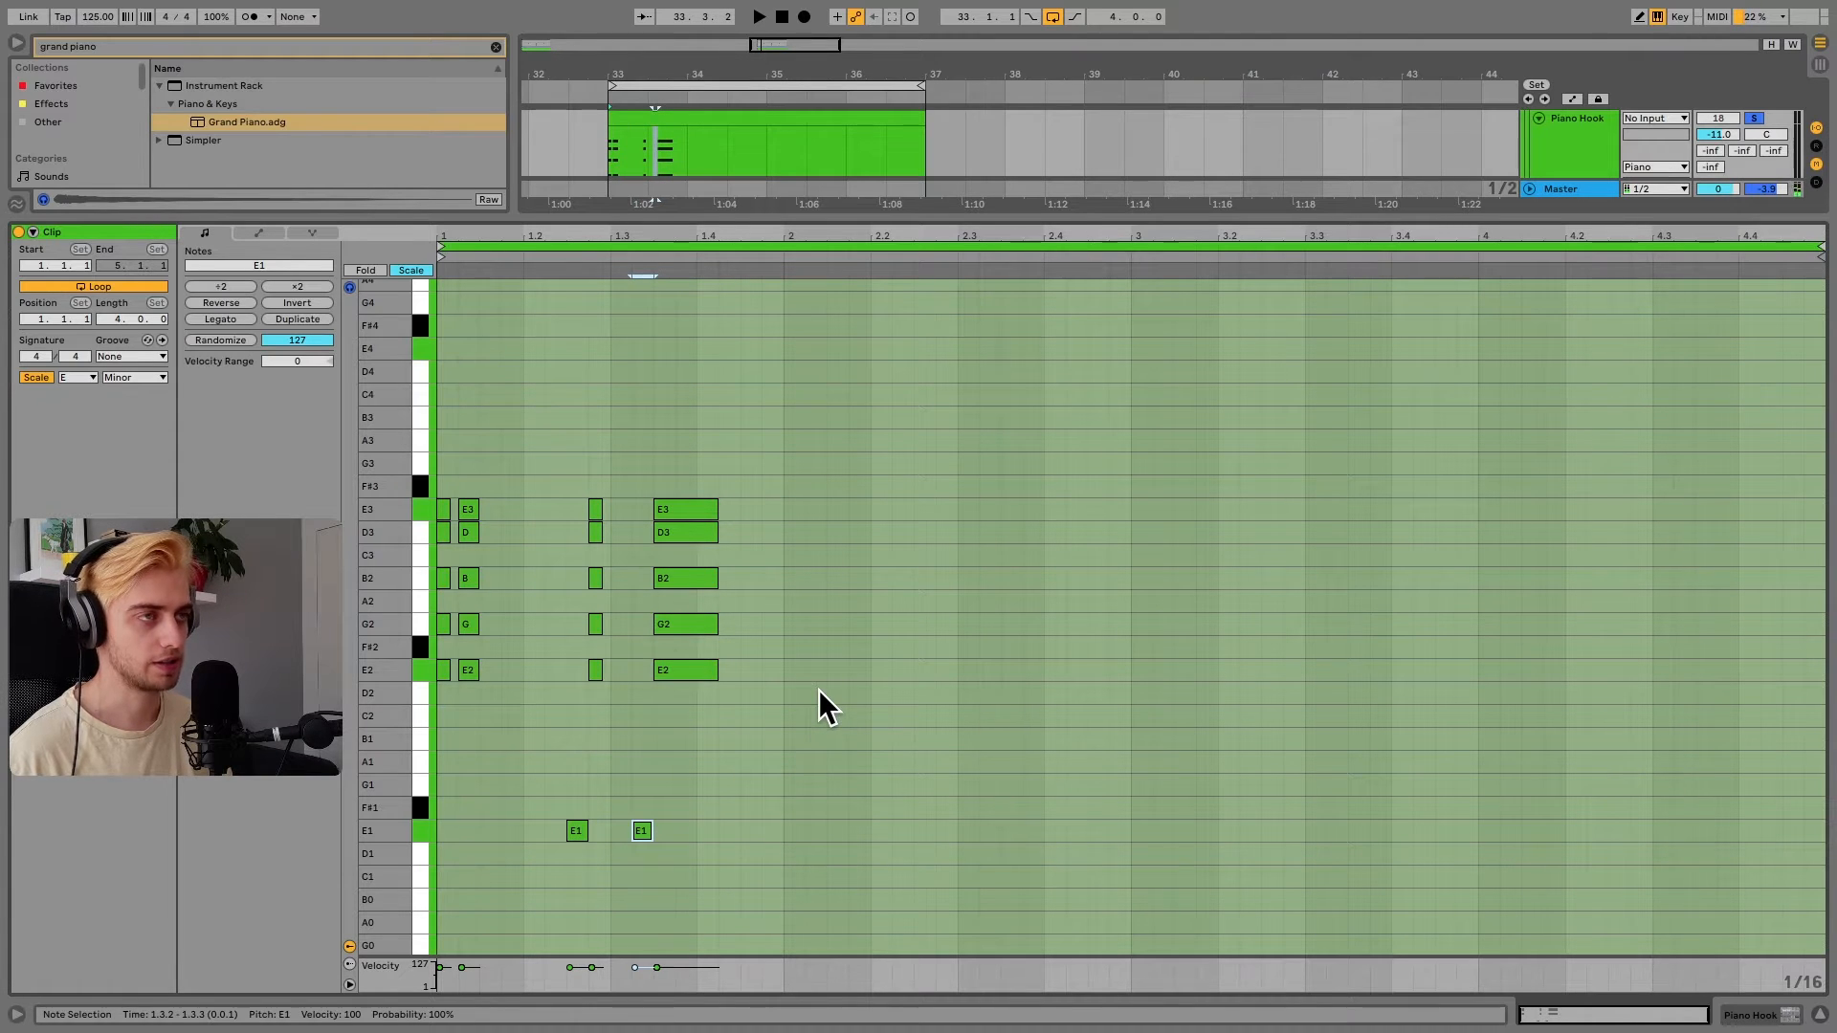
{"action": "key", "text": "space"}
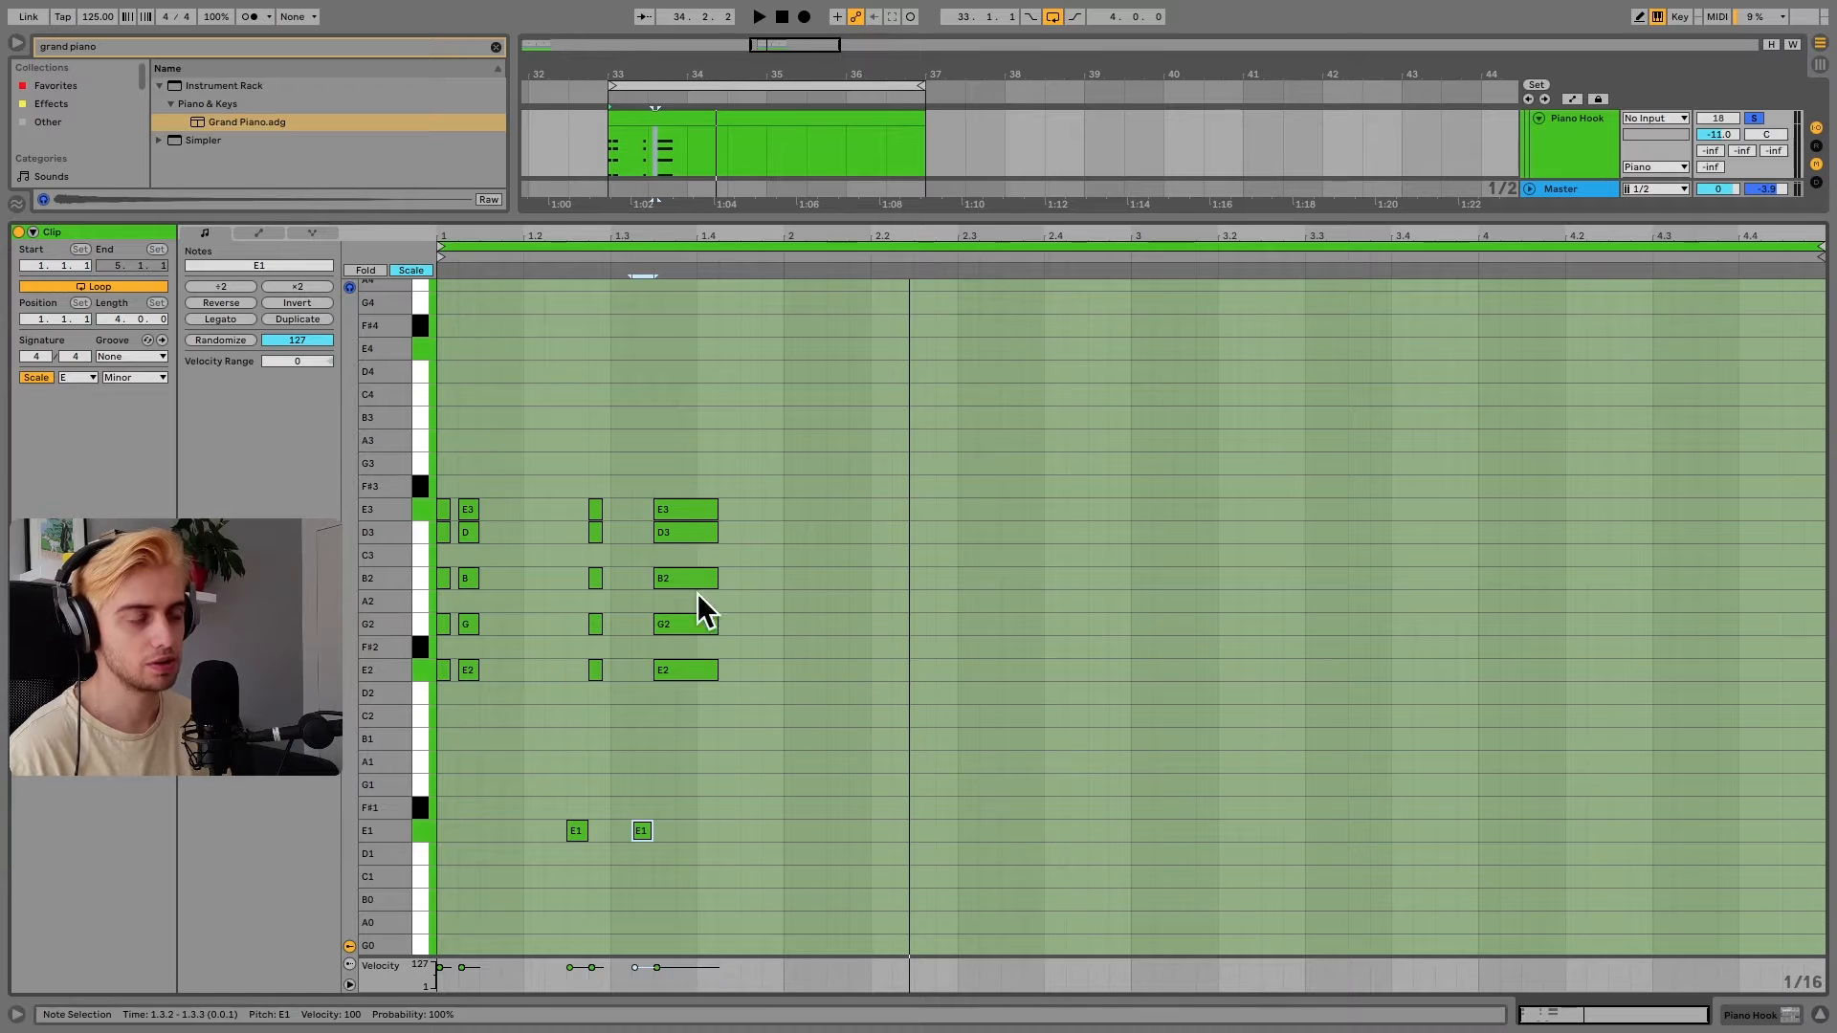
Lower the G2 of the long chord at 1.3.3 to F#2 and play back the pattern
{"action": "left_click", "coordinate": [703, 624]}
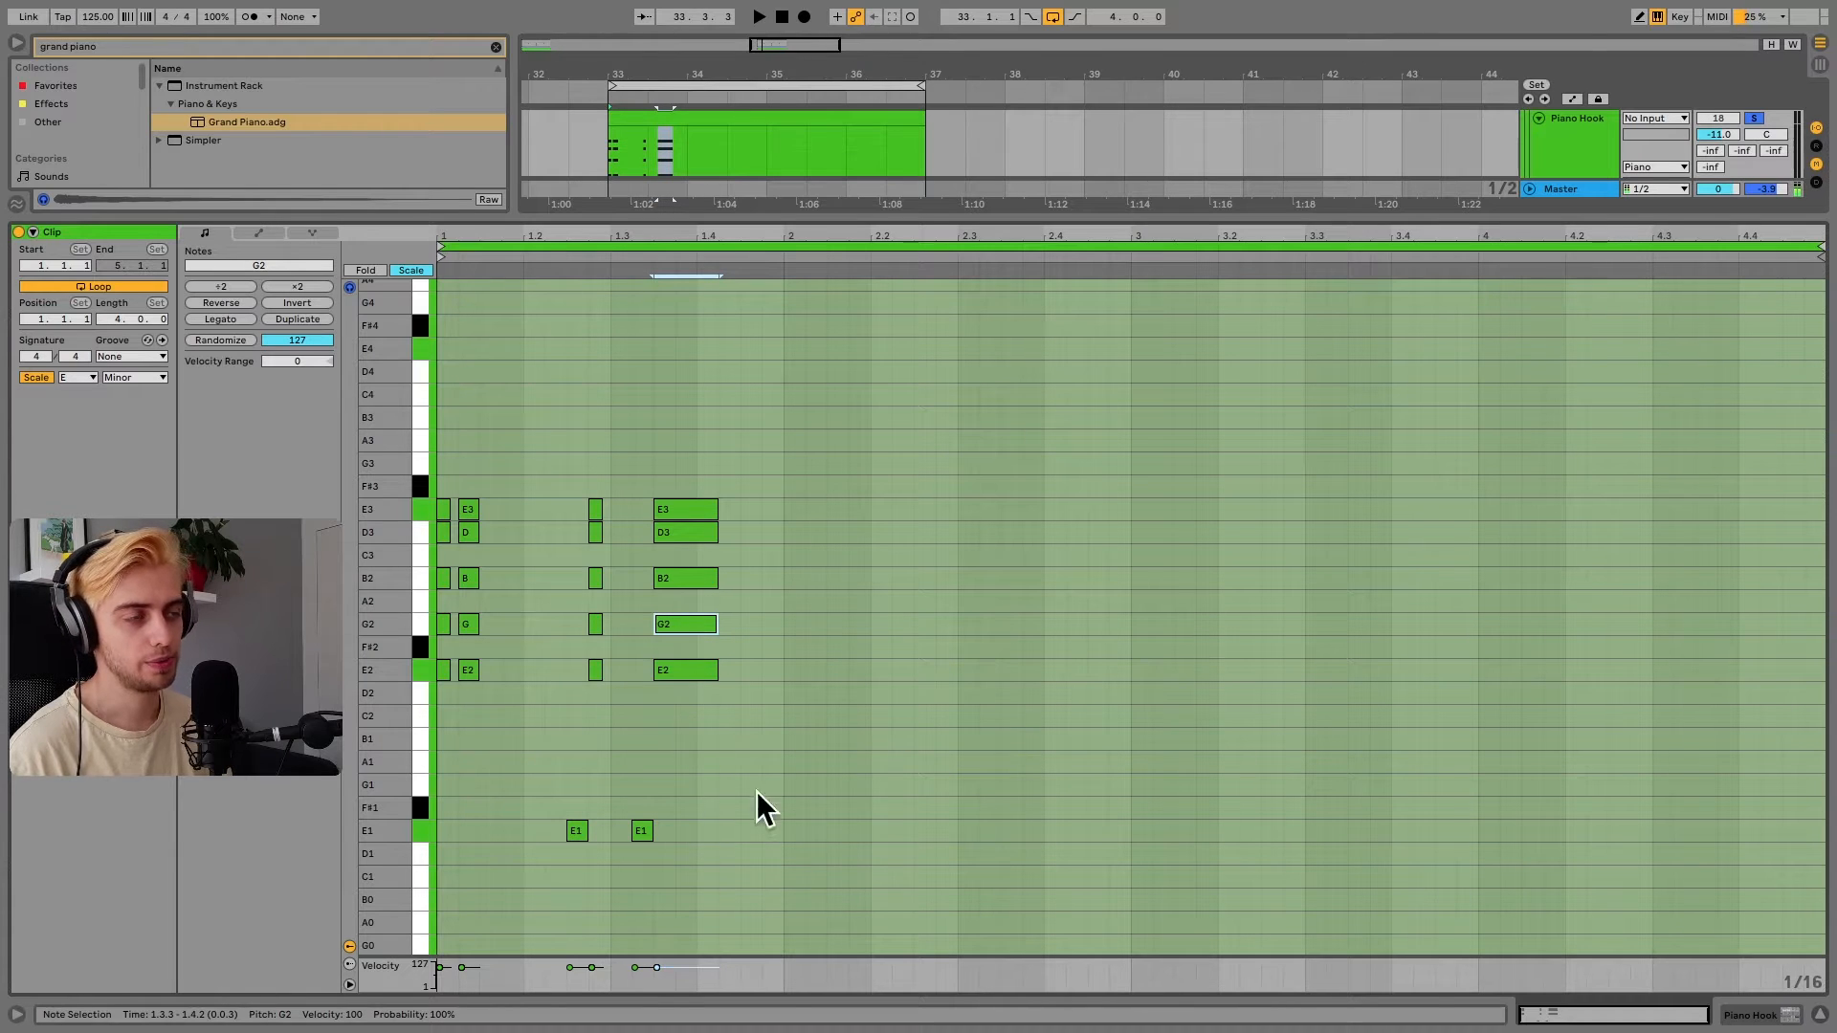
{"action": "key", "text": "Down"}
{"action": "key", "text": "space"}
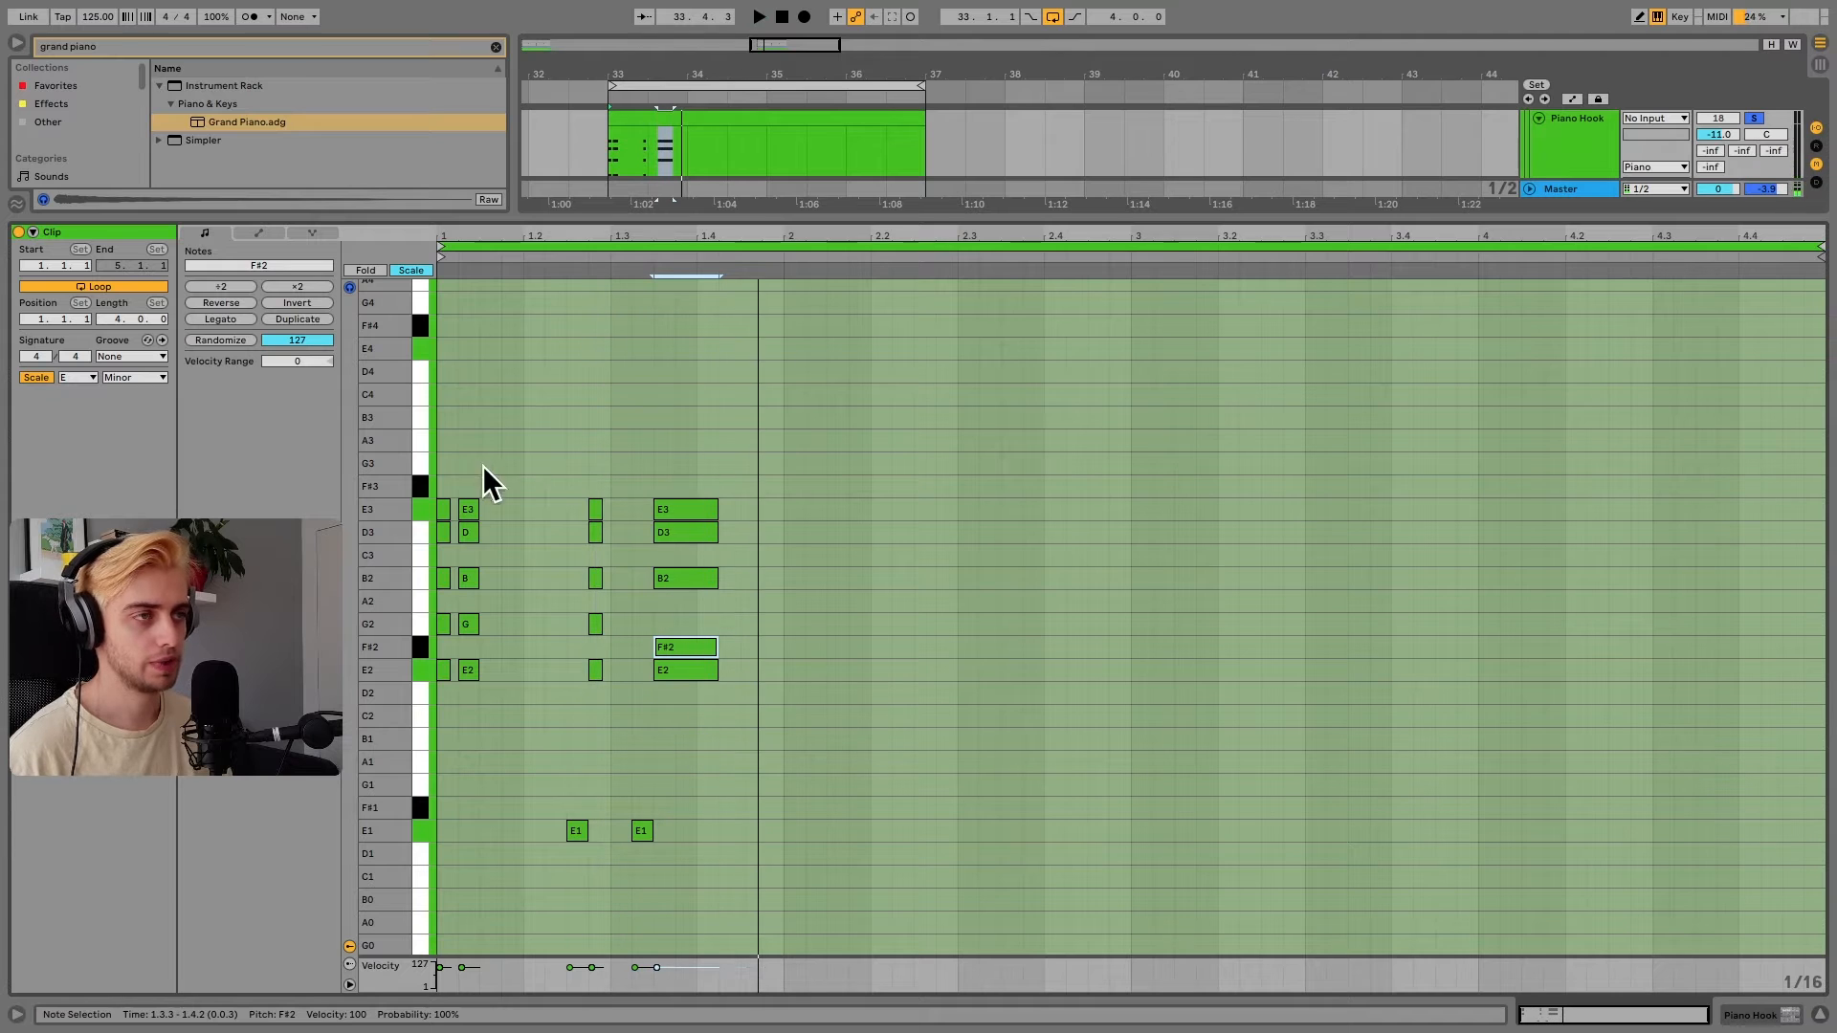
{"action": "key", "text": "space"}
Copy the chords and E1 note from the first two beats of bar 1 to 2.1.1, and play them back
{"action": "left_click_drag", "start_coordinate": [439, 425], "coordinate": [632, 985]}
{"action": "key", "text": "ctrl+d"}
{"action": "left_click", "coordinate": [350, 287]}
{"action": "key", "text": "space"}
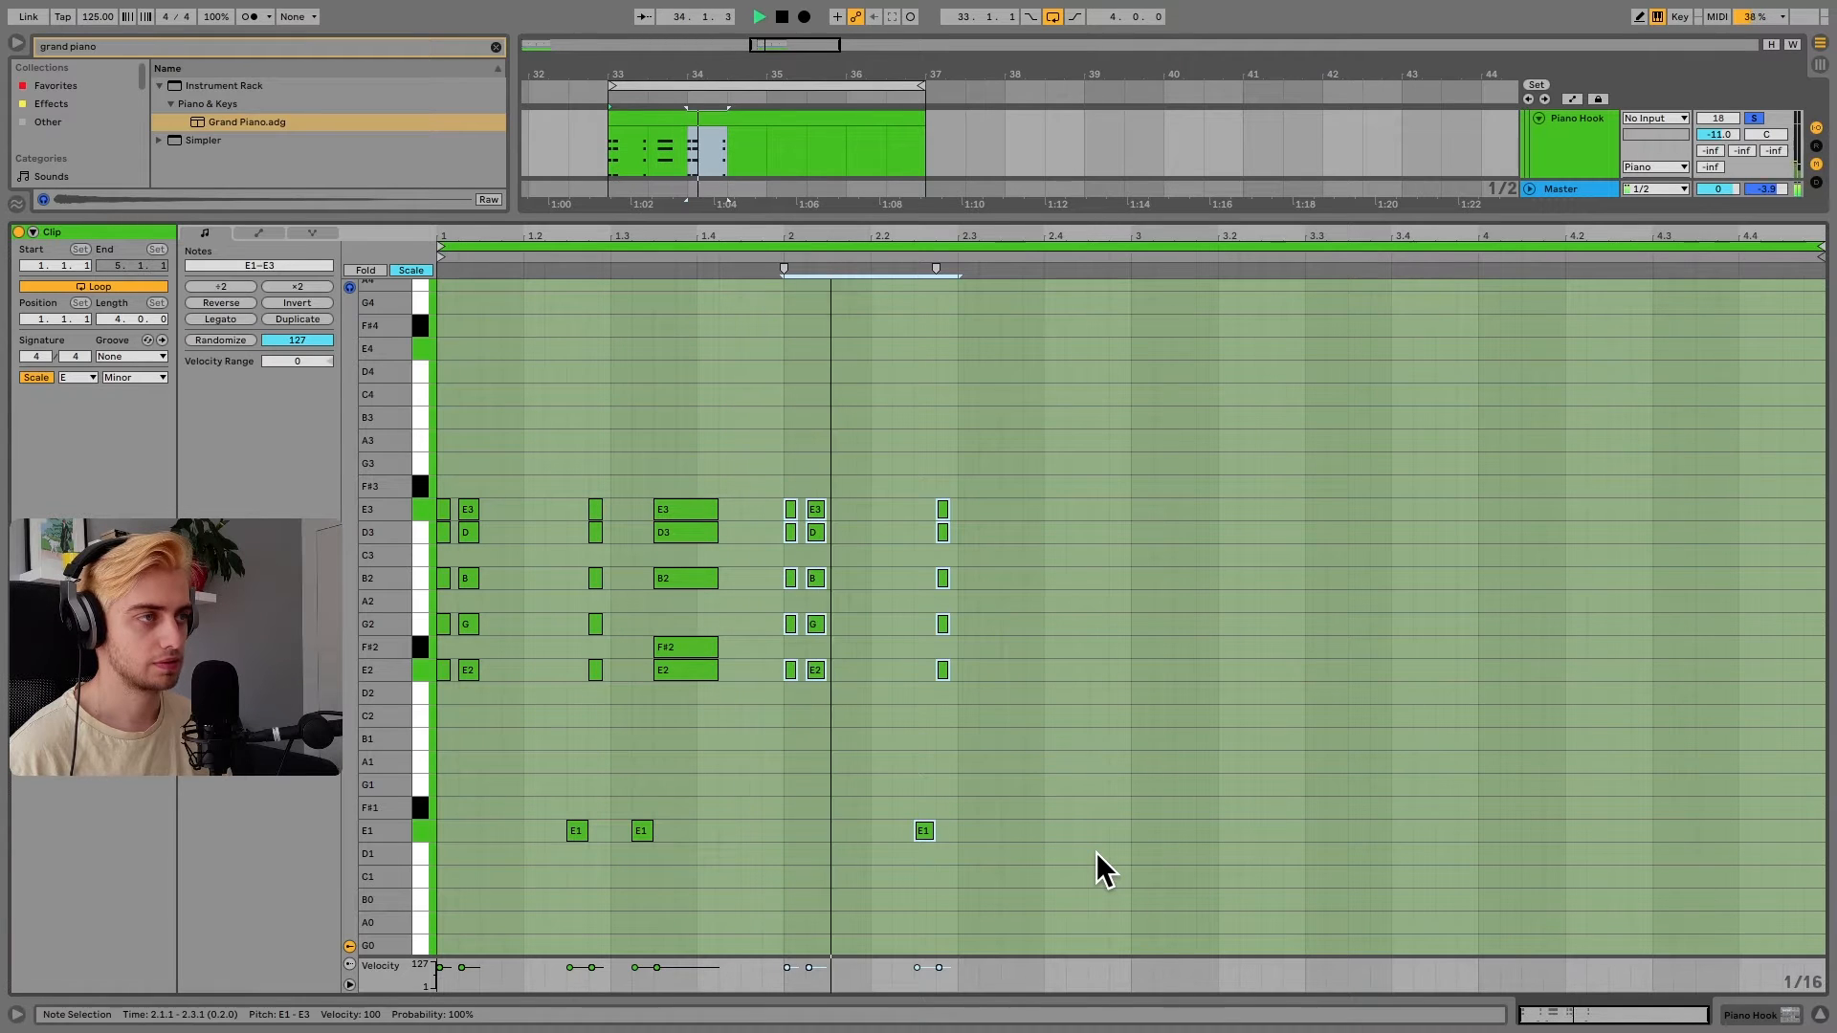
{"action": "key", "text": "space"}
Copy the whole first bar's notes to 3.1.1 and 4.1.1, and play back the last two bars
{"action": "key", "text": "ctrl+a"}
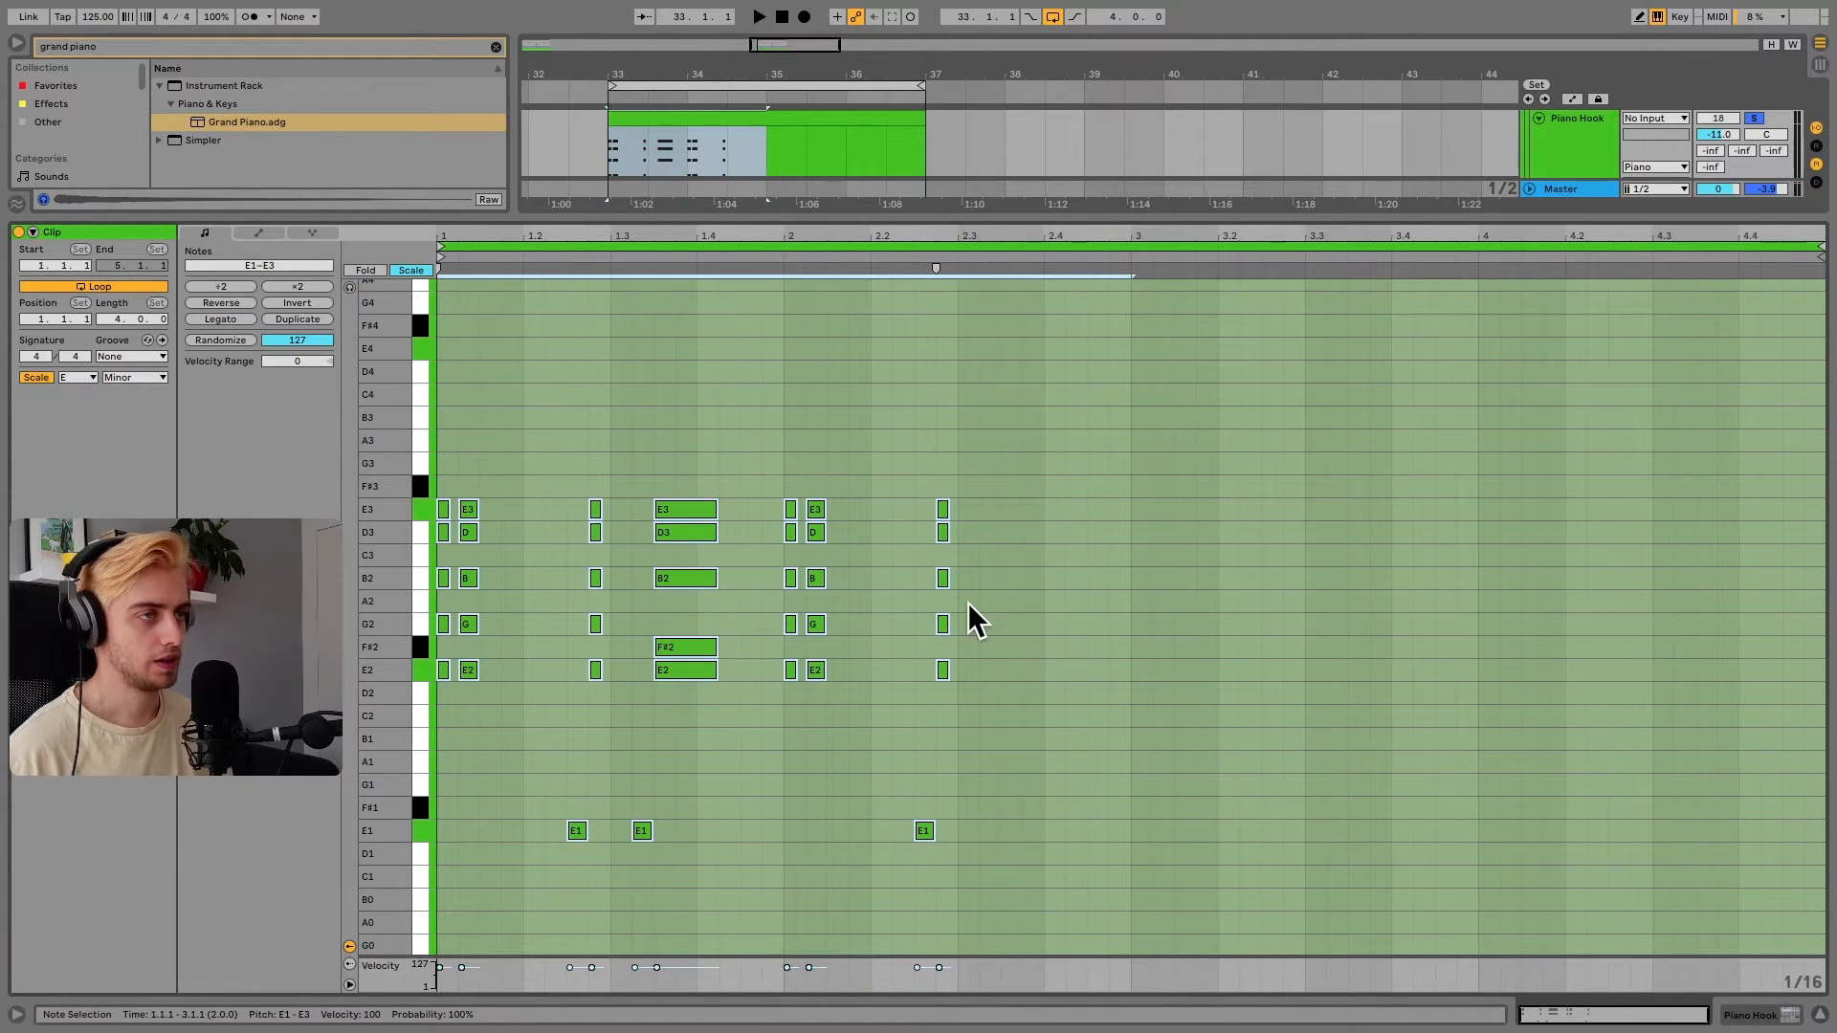
{"action": "left_click_drag", "start_coordinate": [776, 465], "coordinate": [440, 910]}
{"action": "left_click", "coordinate": [1129, 689]}
{"action": "key", "text": "ctrl+v"}
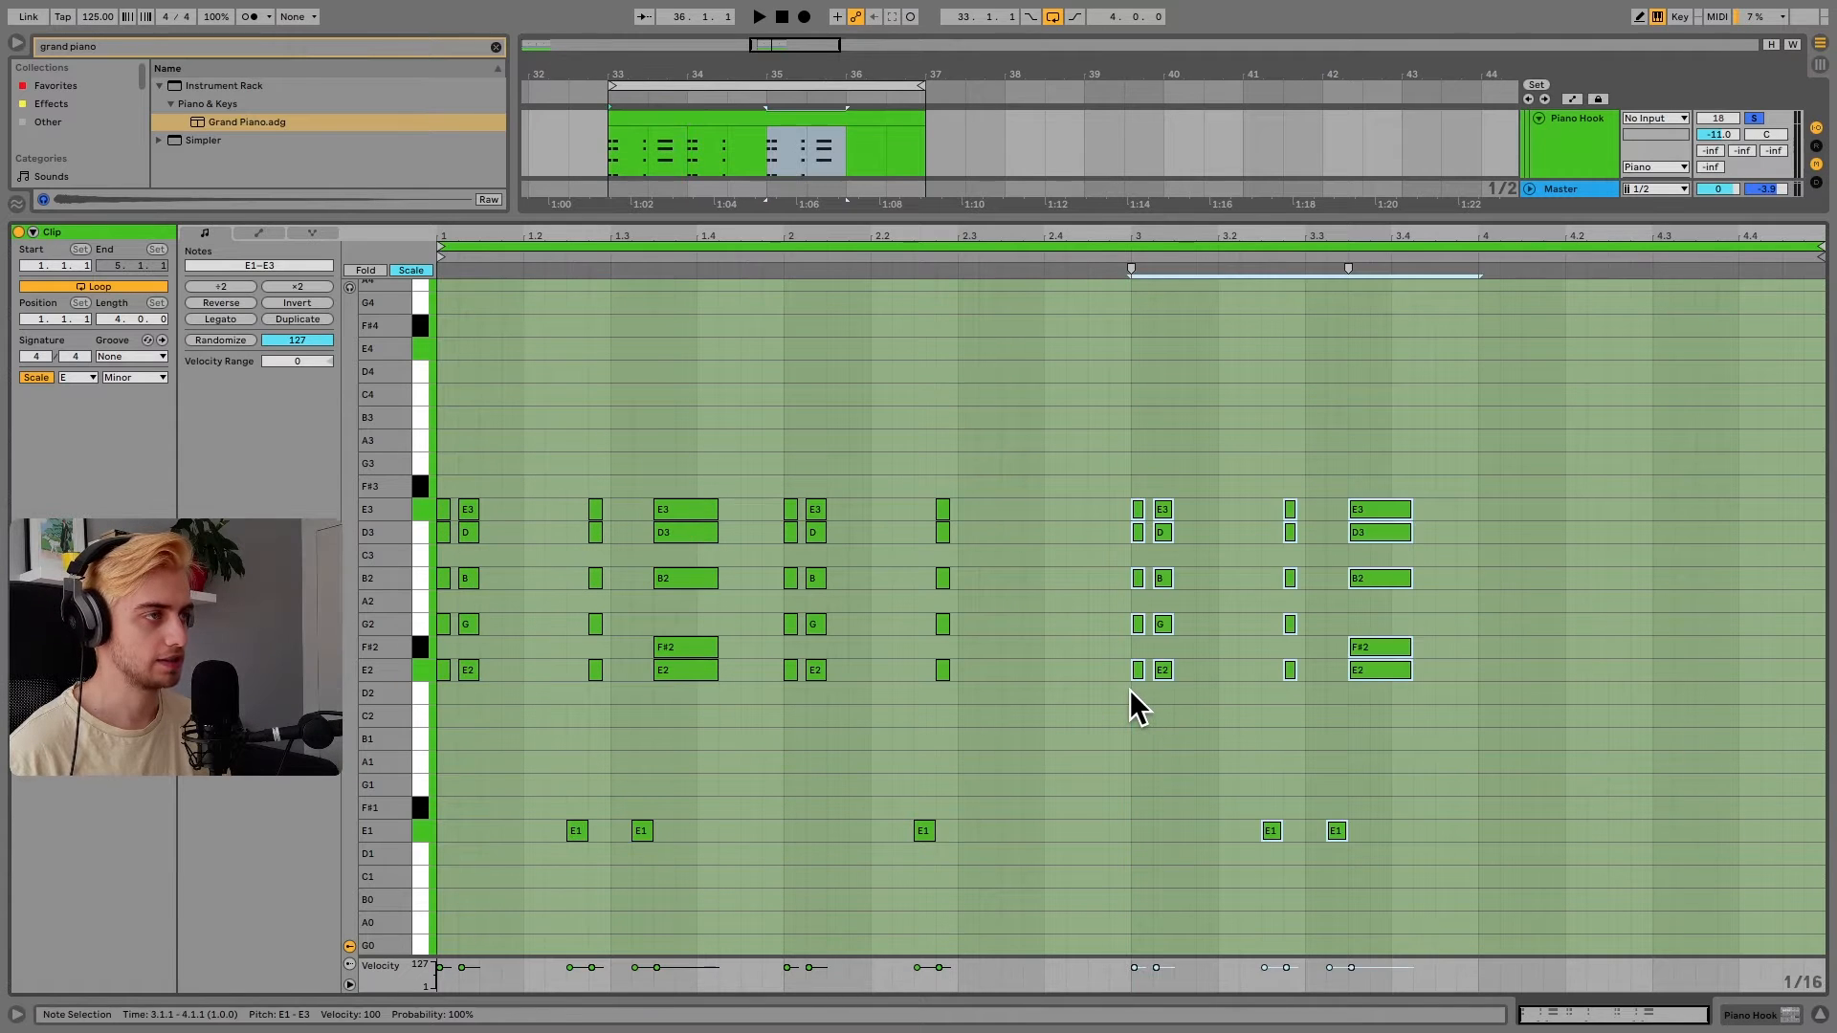
{"action": "key", "text": "ctrl+v"}
{"action": "left_click", "coordinate": [1113, 261]}
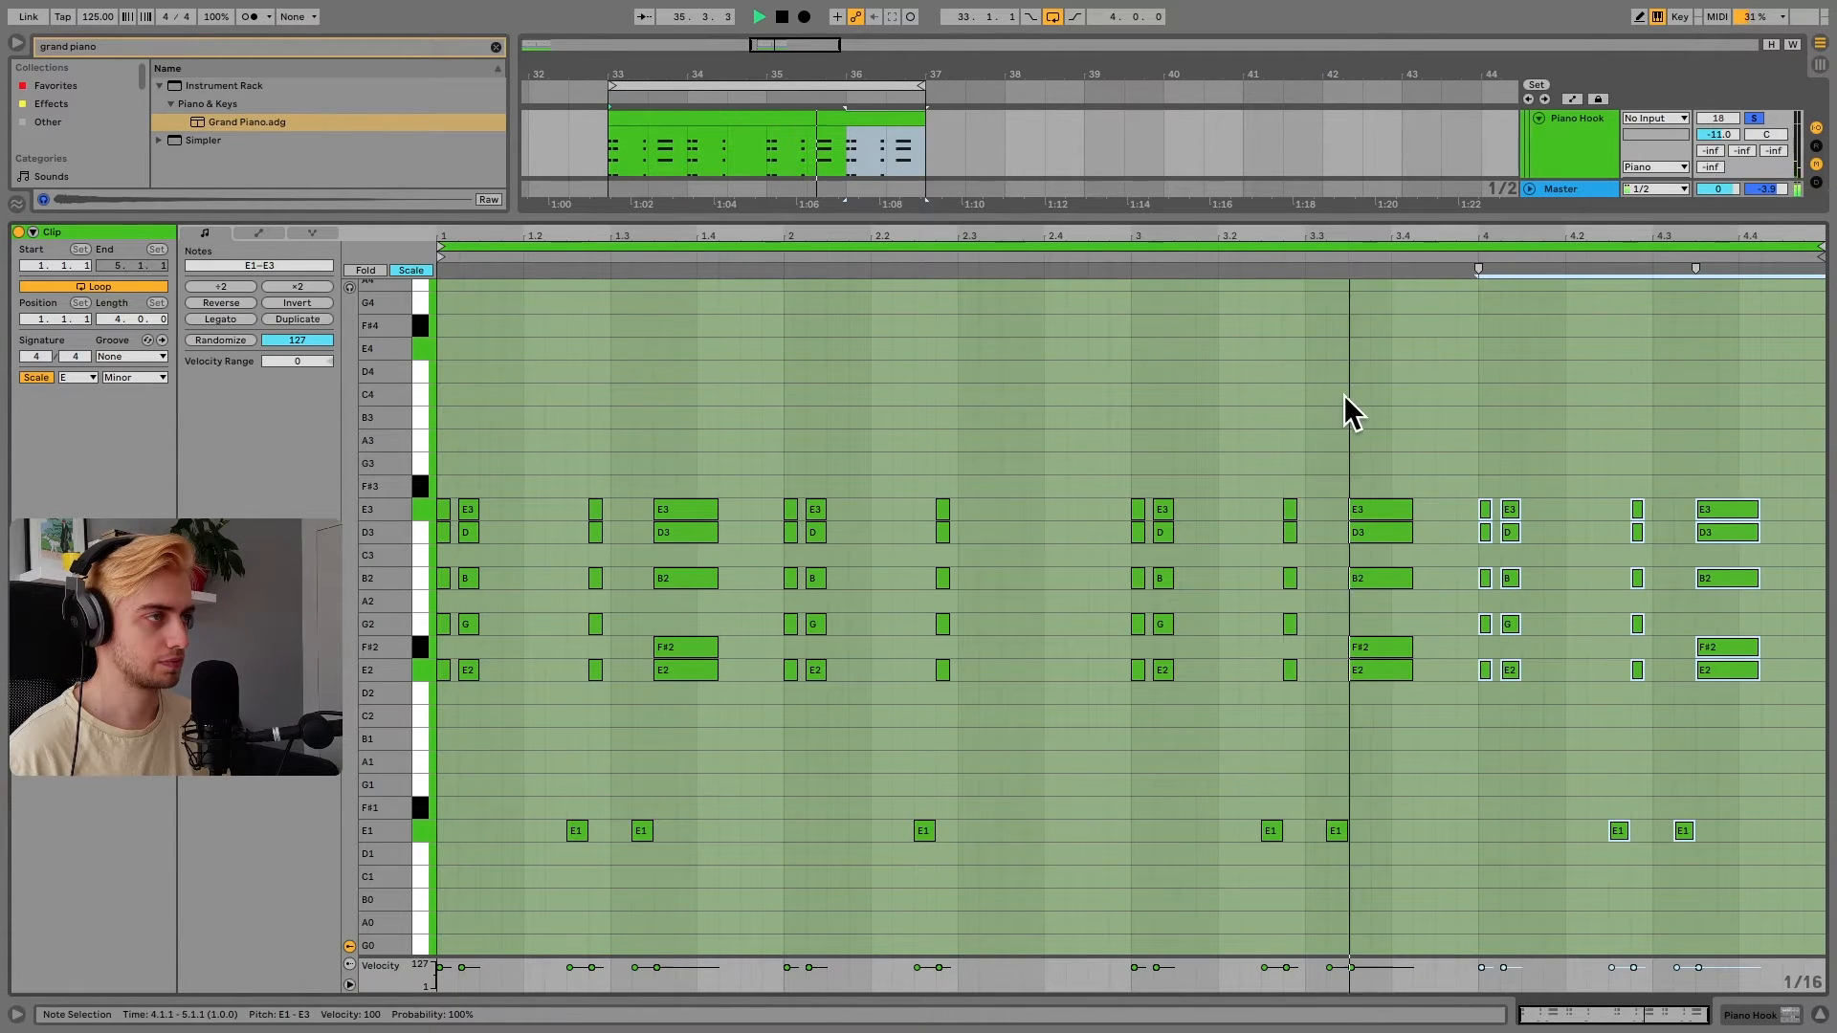
{"action": "key", "text": "space"}
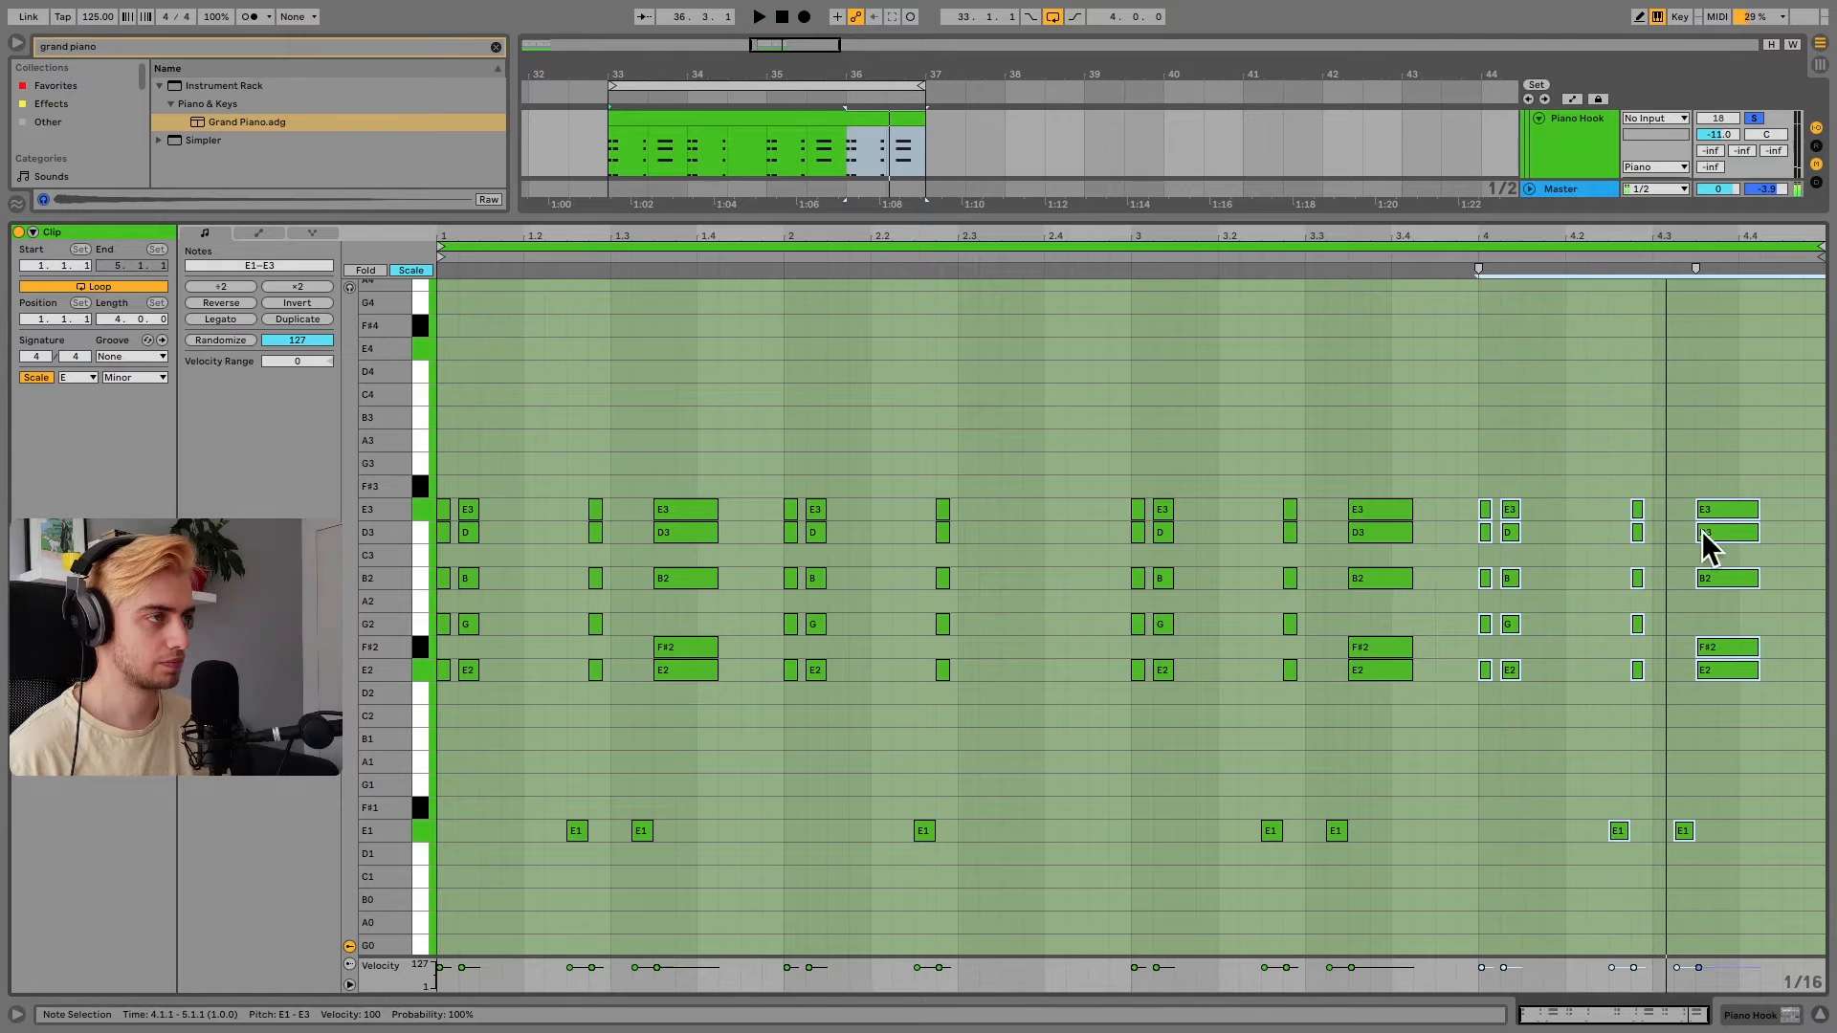
Delete the E1 at 4.3.2, move bar 4's long chord to 4.4.3, and shorten it to two sixteenths
{"action": "left_click_drag", "start_coordinate": [1670, 771], "coordinate": [1737, 905]}
{"action": "key", "text": "Delete"}
{"action": "left_click_drag", "start_coordinate": [1754, 752], "coordinate": [1712, 507]}
{"action": "key", "text": "Right"}
{"action": "key", "text": "Right"}
{"action": "key", "text": "Right"}
{"action": "key", "text": "Right"}
{"action": "key", "text": "shift+Left"}
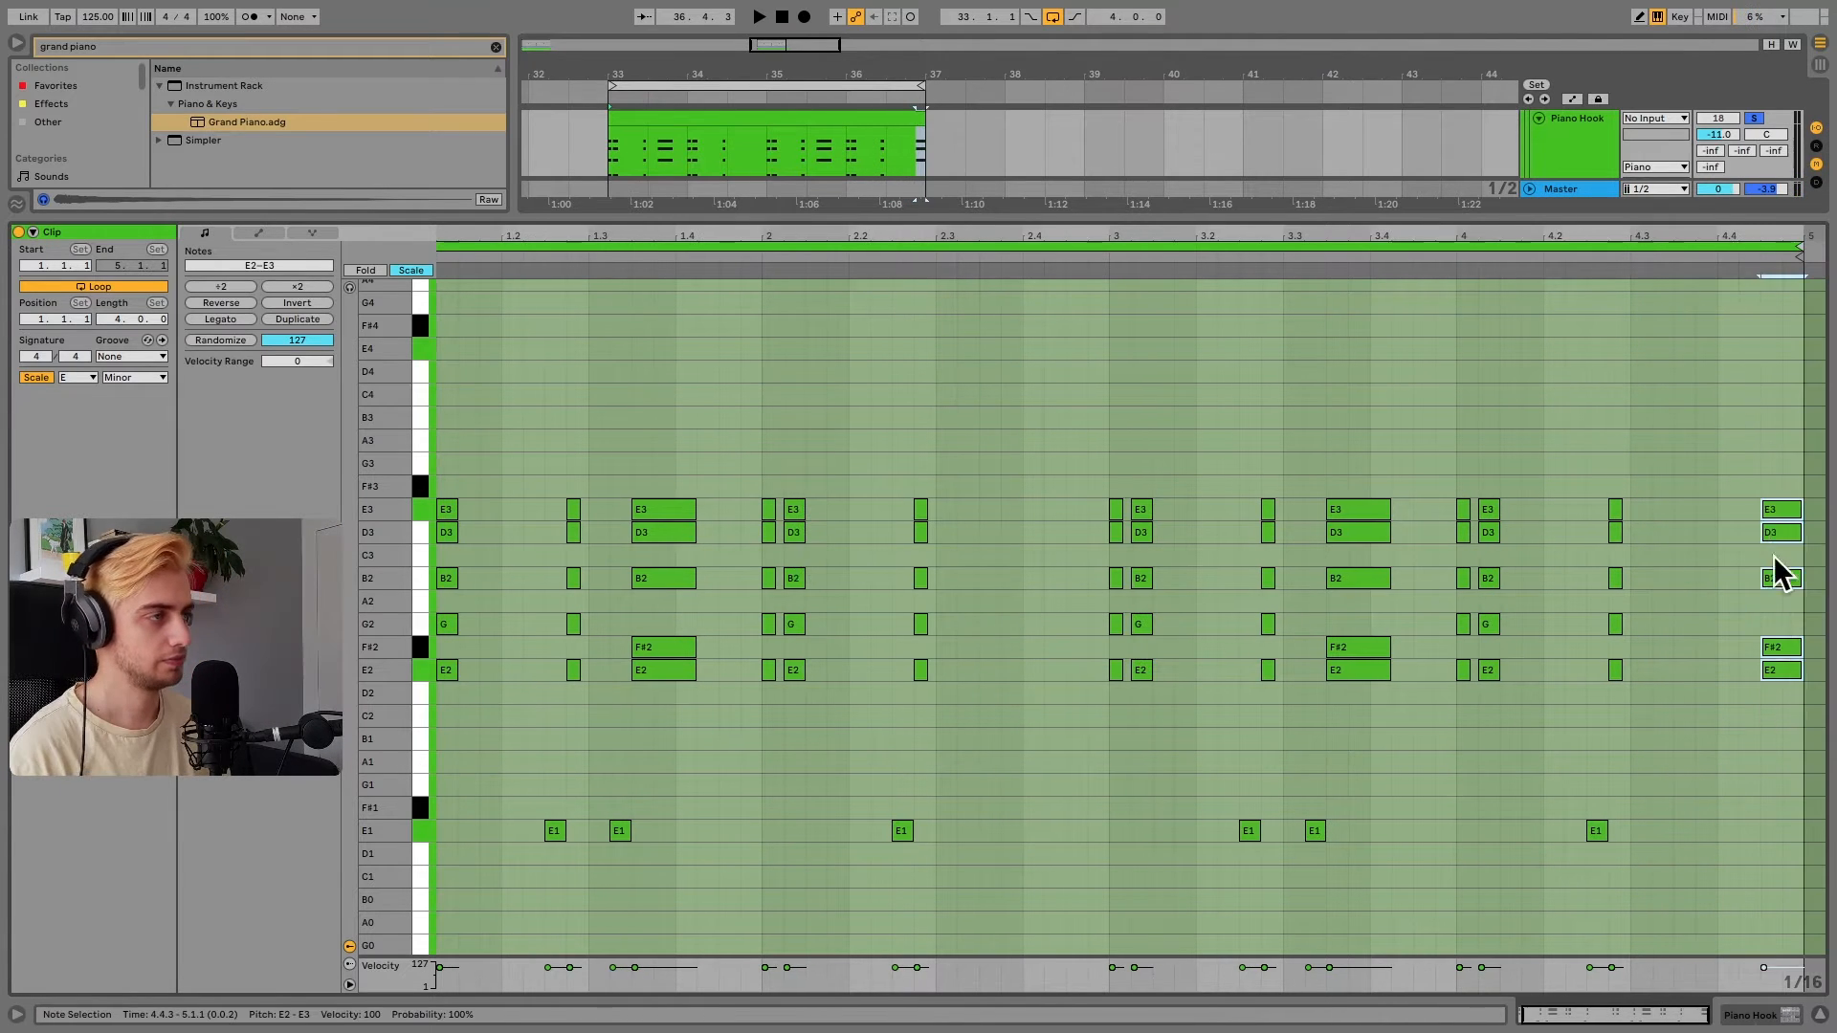
Raise the last chord's F#2 to G2, and with the scale-only view off, transpose the whole chord up two semitones
{"action": "left_click", "coordinate": [1789, 647]}
{"action": "key", "text": "Up"}
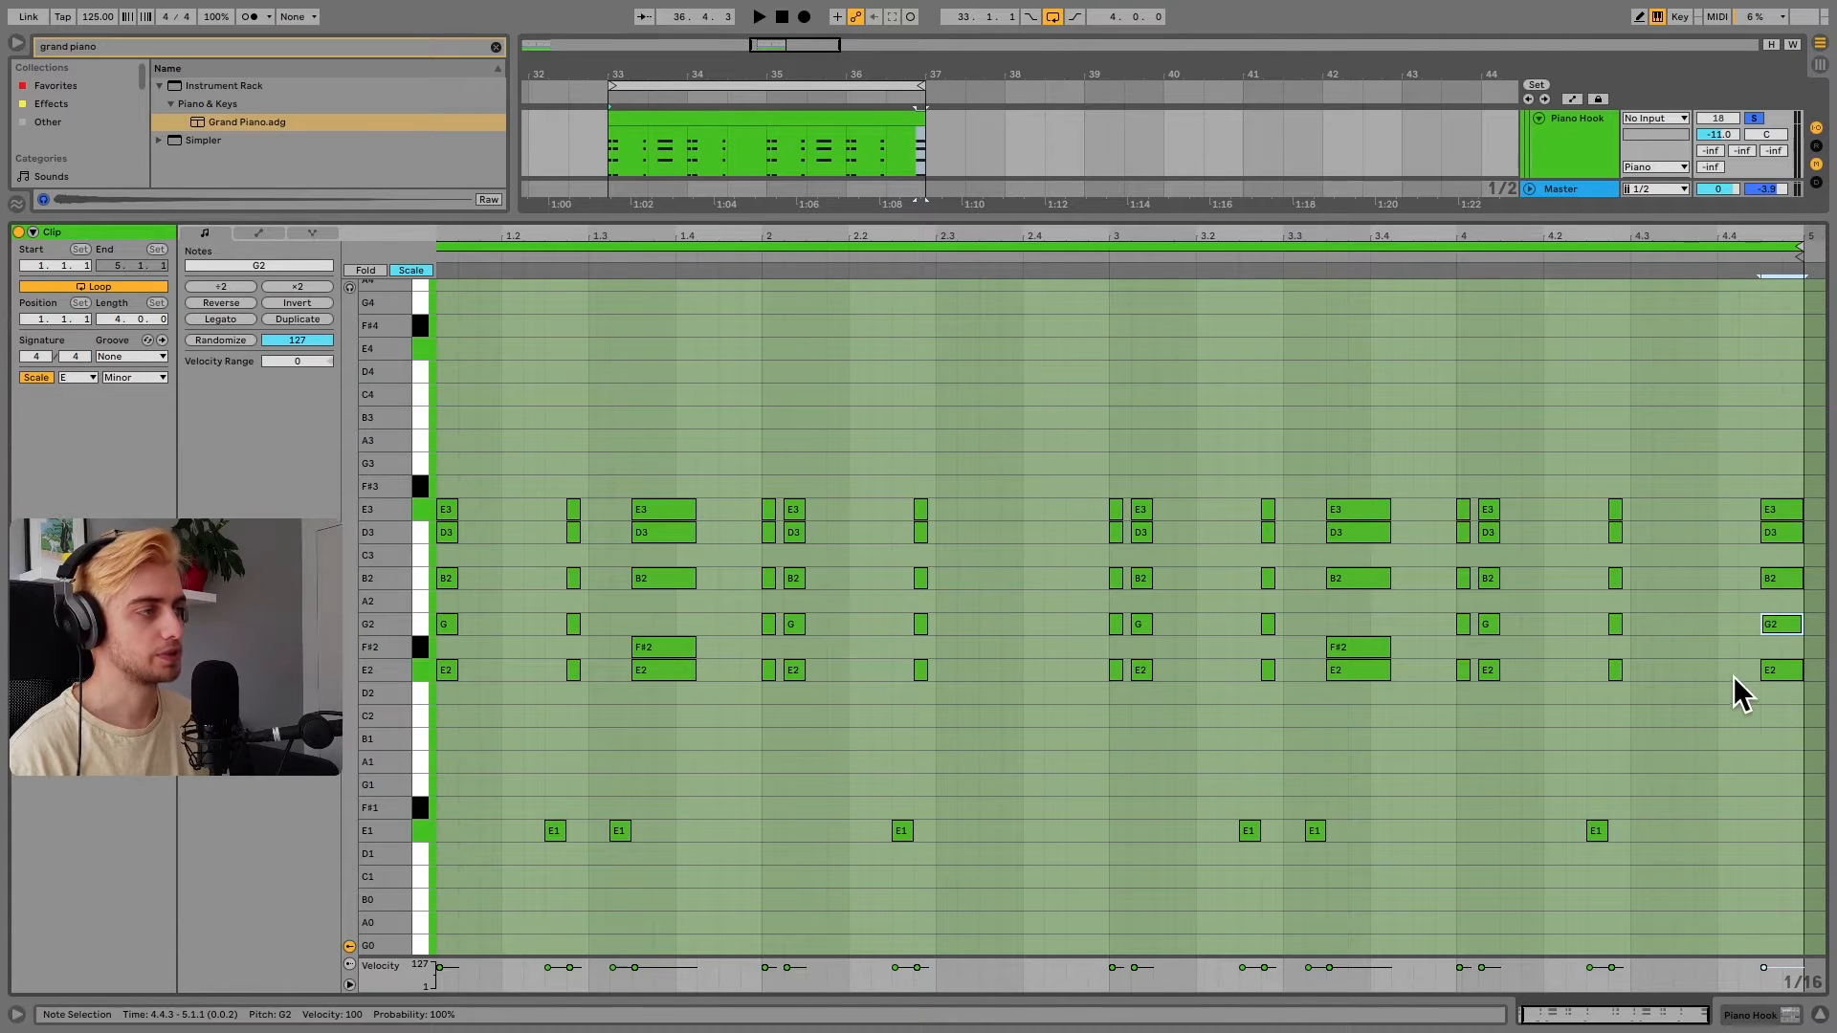
{"action": "left_click_drag", "start_coordinate": [1719, 726], "coordinate": [1772, 436]}
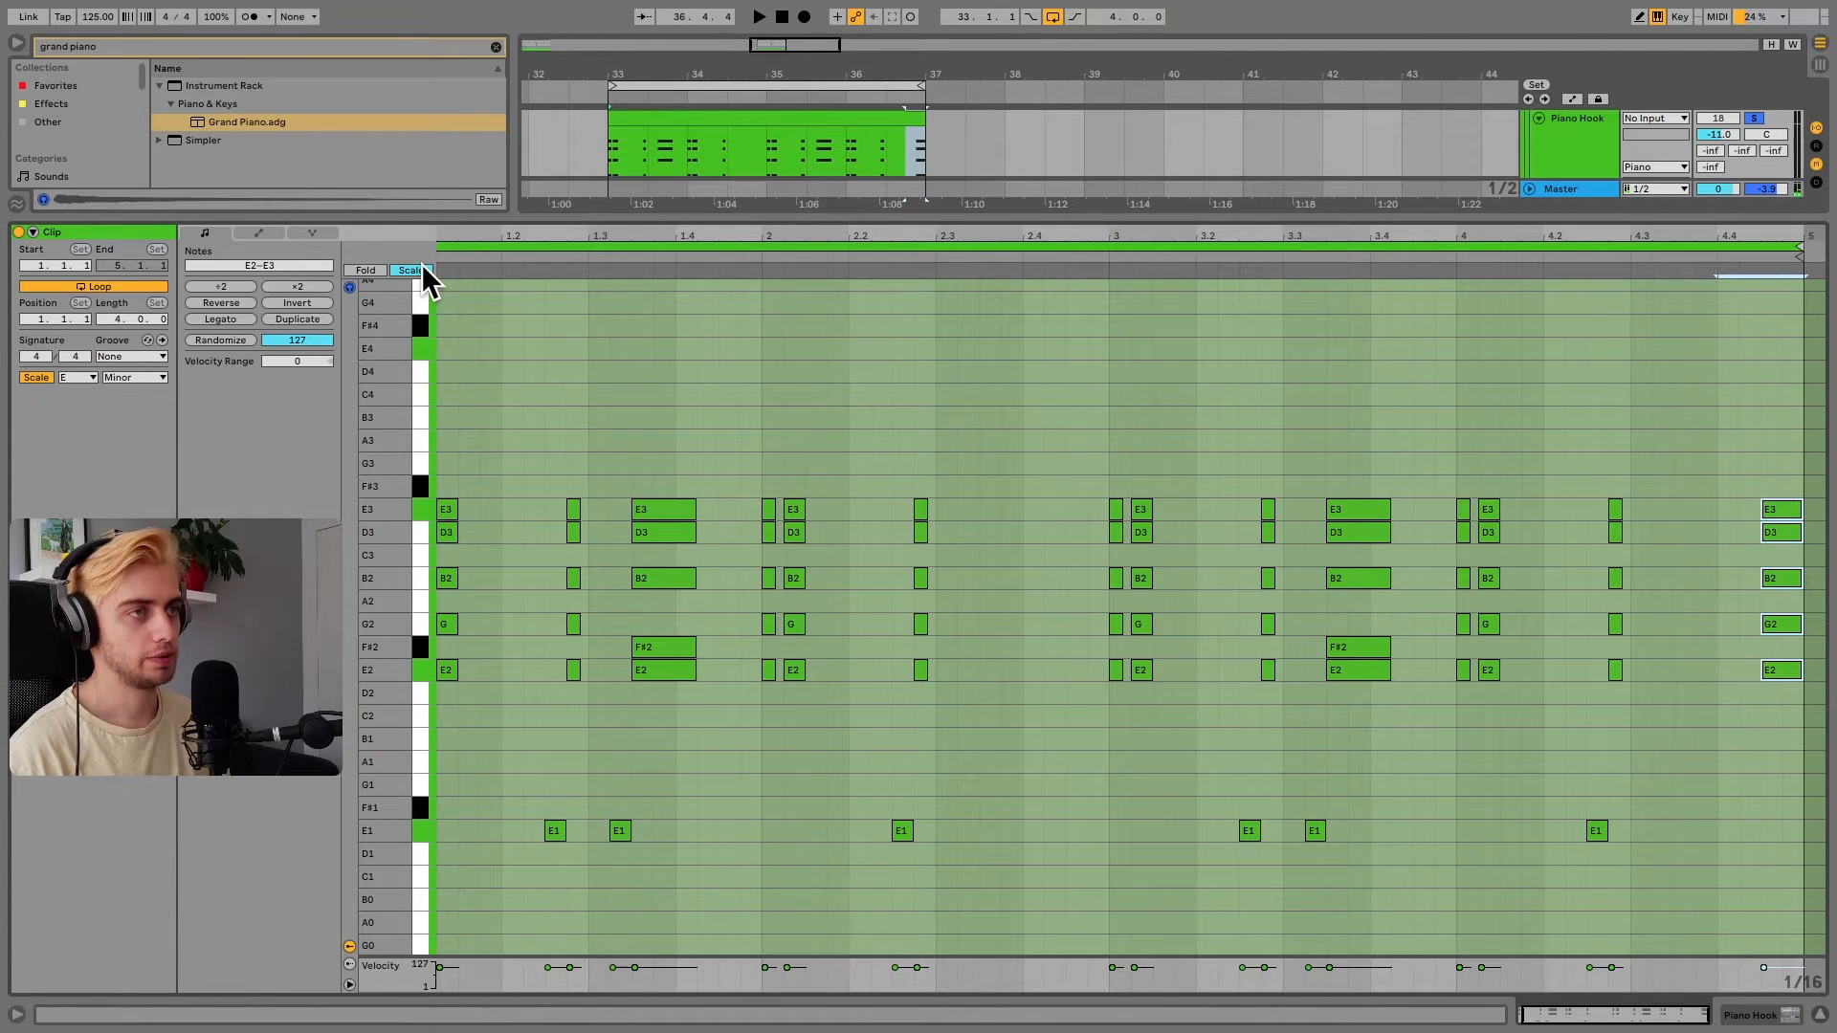
{"action": "left_click", "coordinate": [411, 271]}
{"action": "scroll", "coordinate": [1714, 538], "scroll_direction": "down", "scroll_amount": 2}
{"action": "left_click", "coordinate": [1719, 455]}
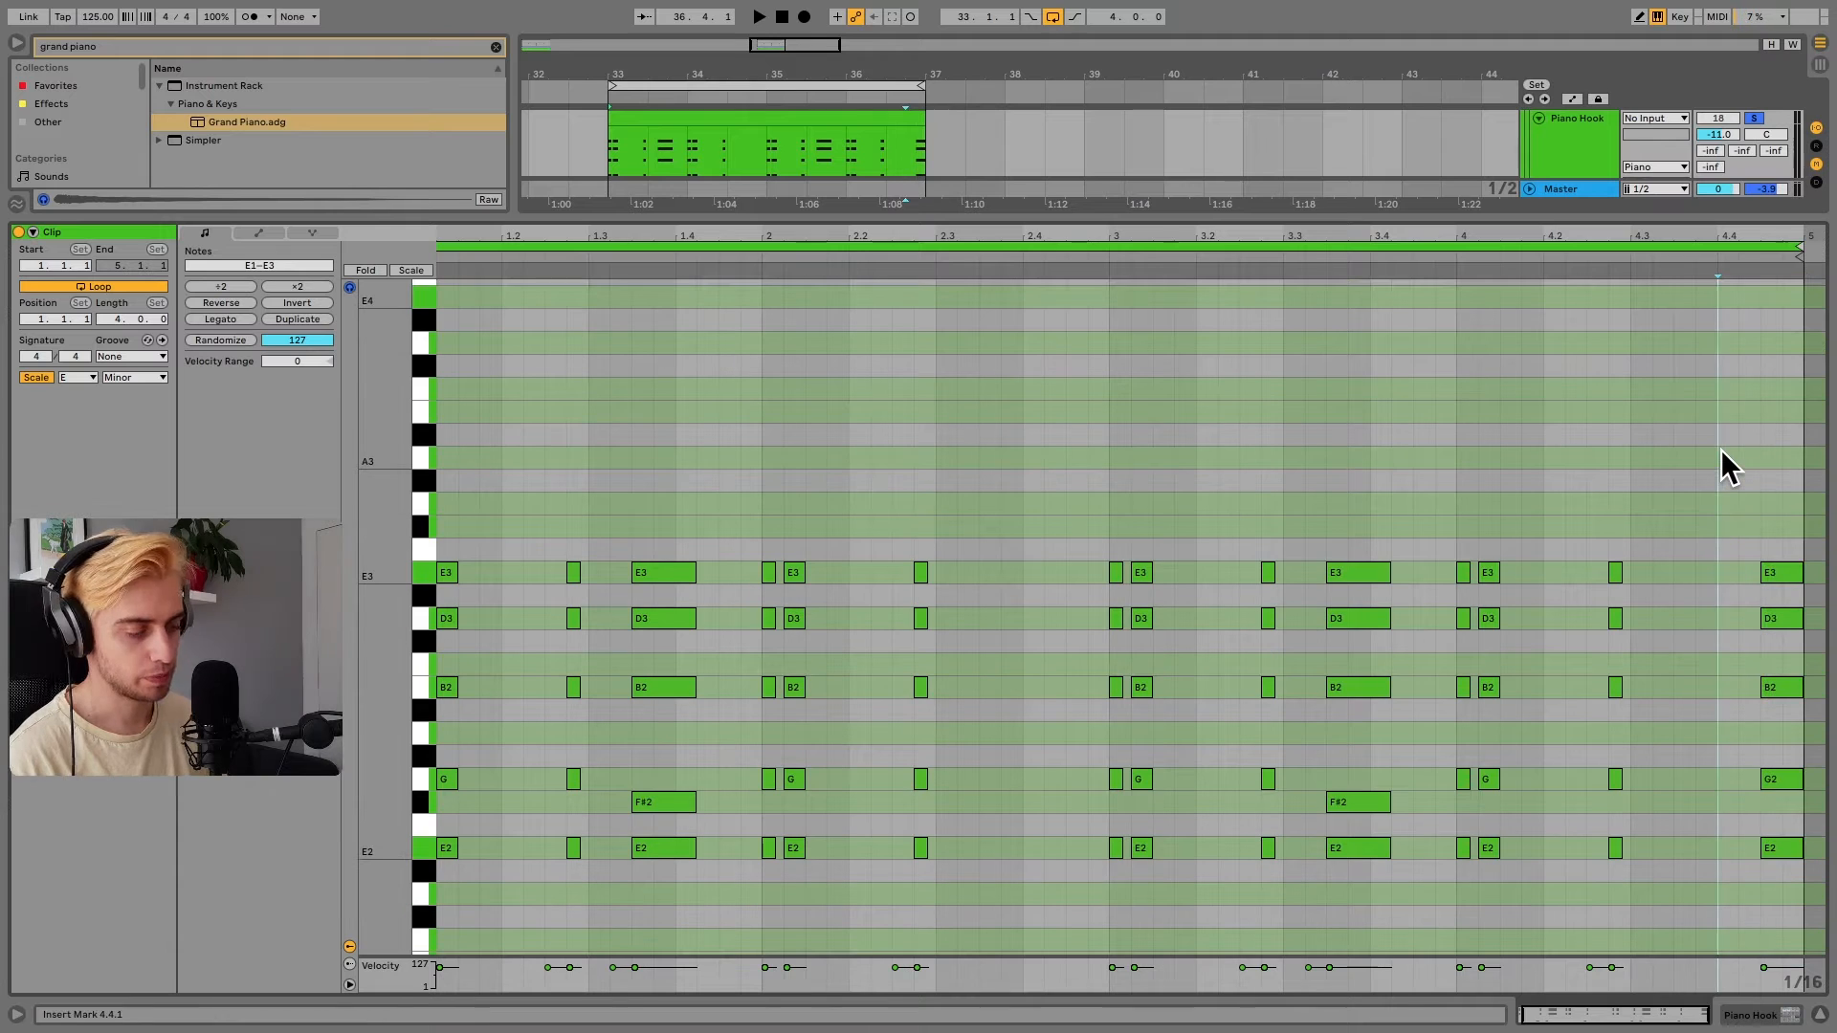
{"action": "left_click_drag", "start_coordinate": [1707, 434], "coordinate": [1817, 913]}
{"action": "key", "text": "Up"}
{"action": "key", "text": "Up"}
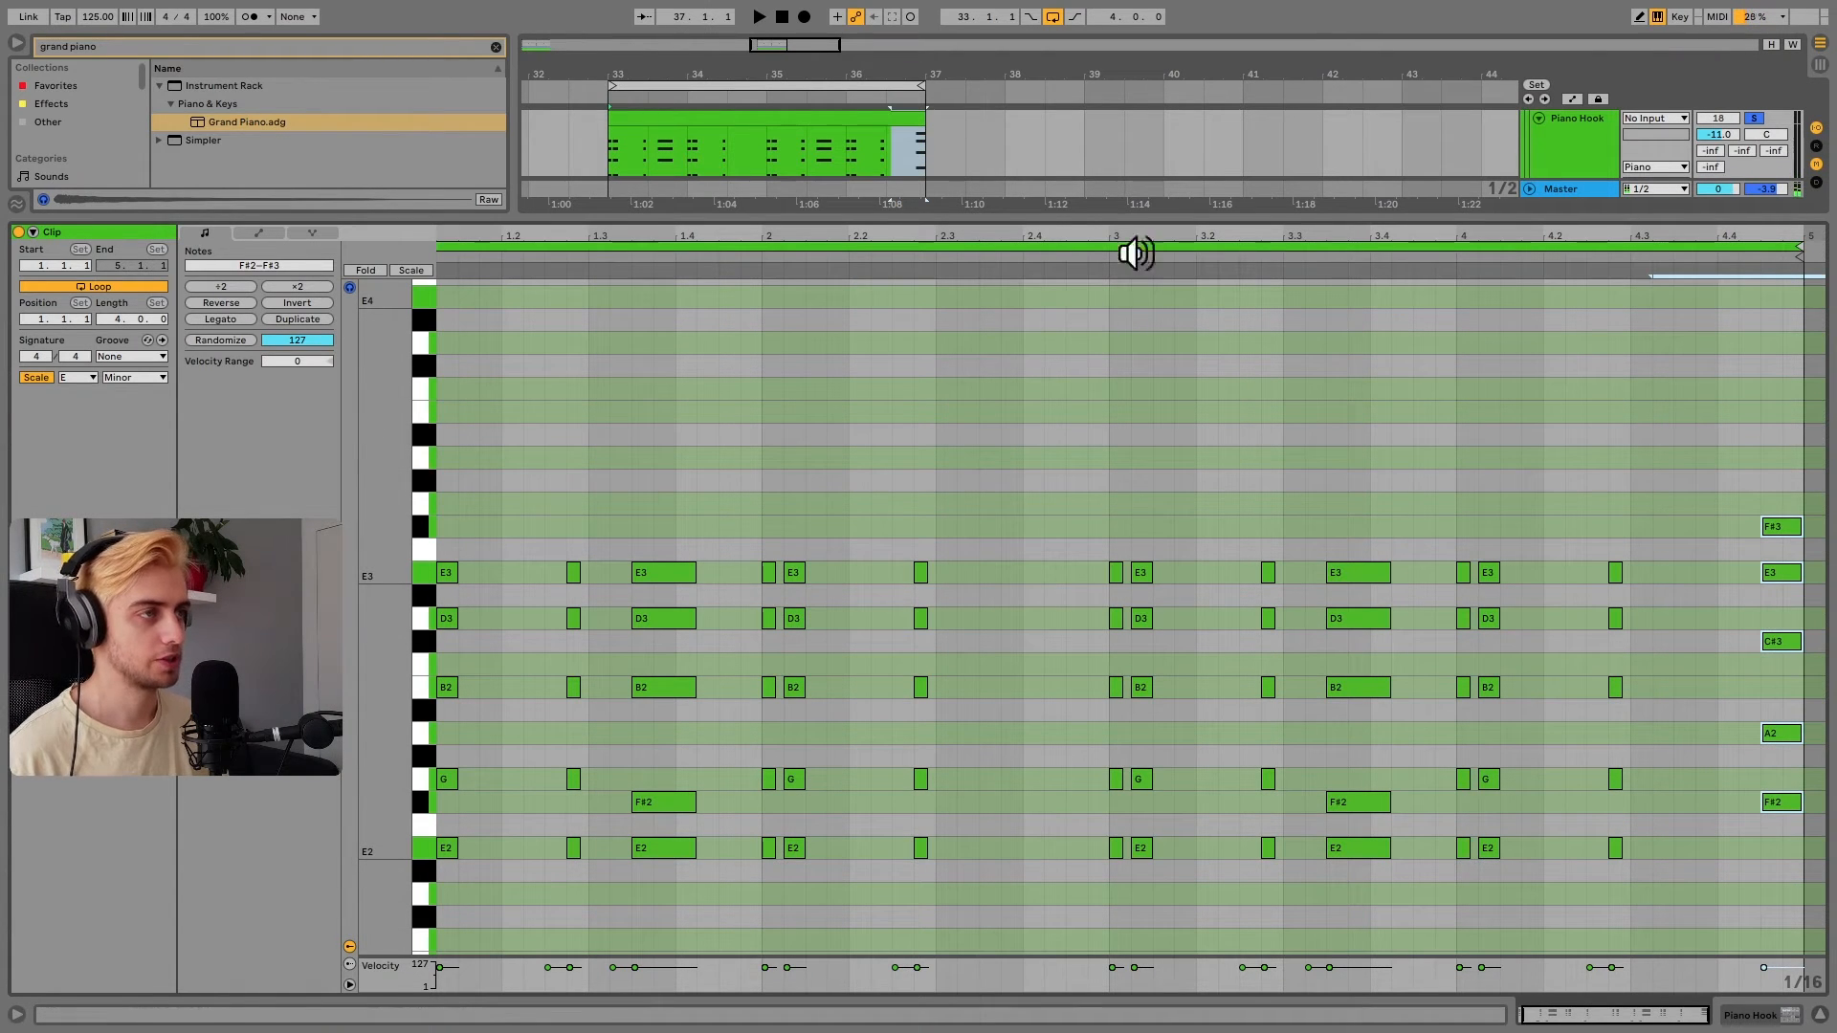
{"action": "left_click", "coordinate": [1081, 250]}
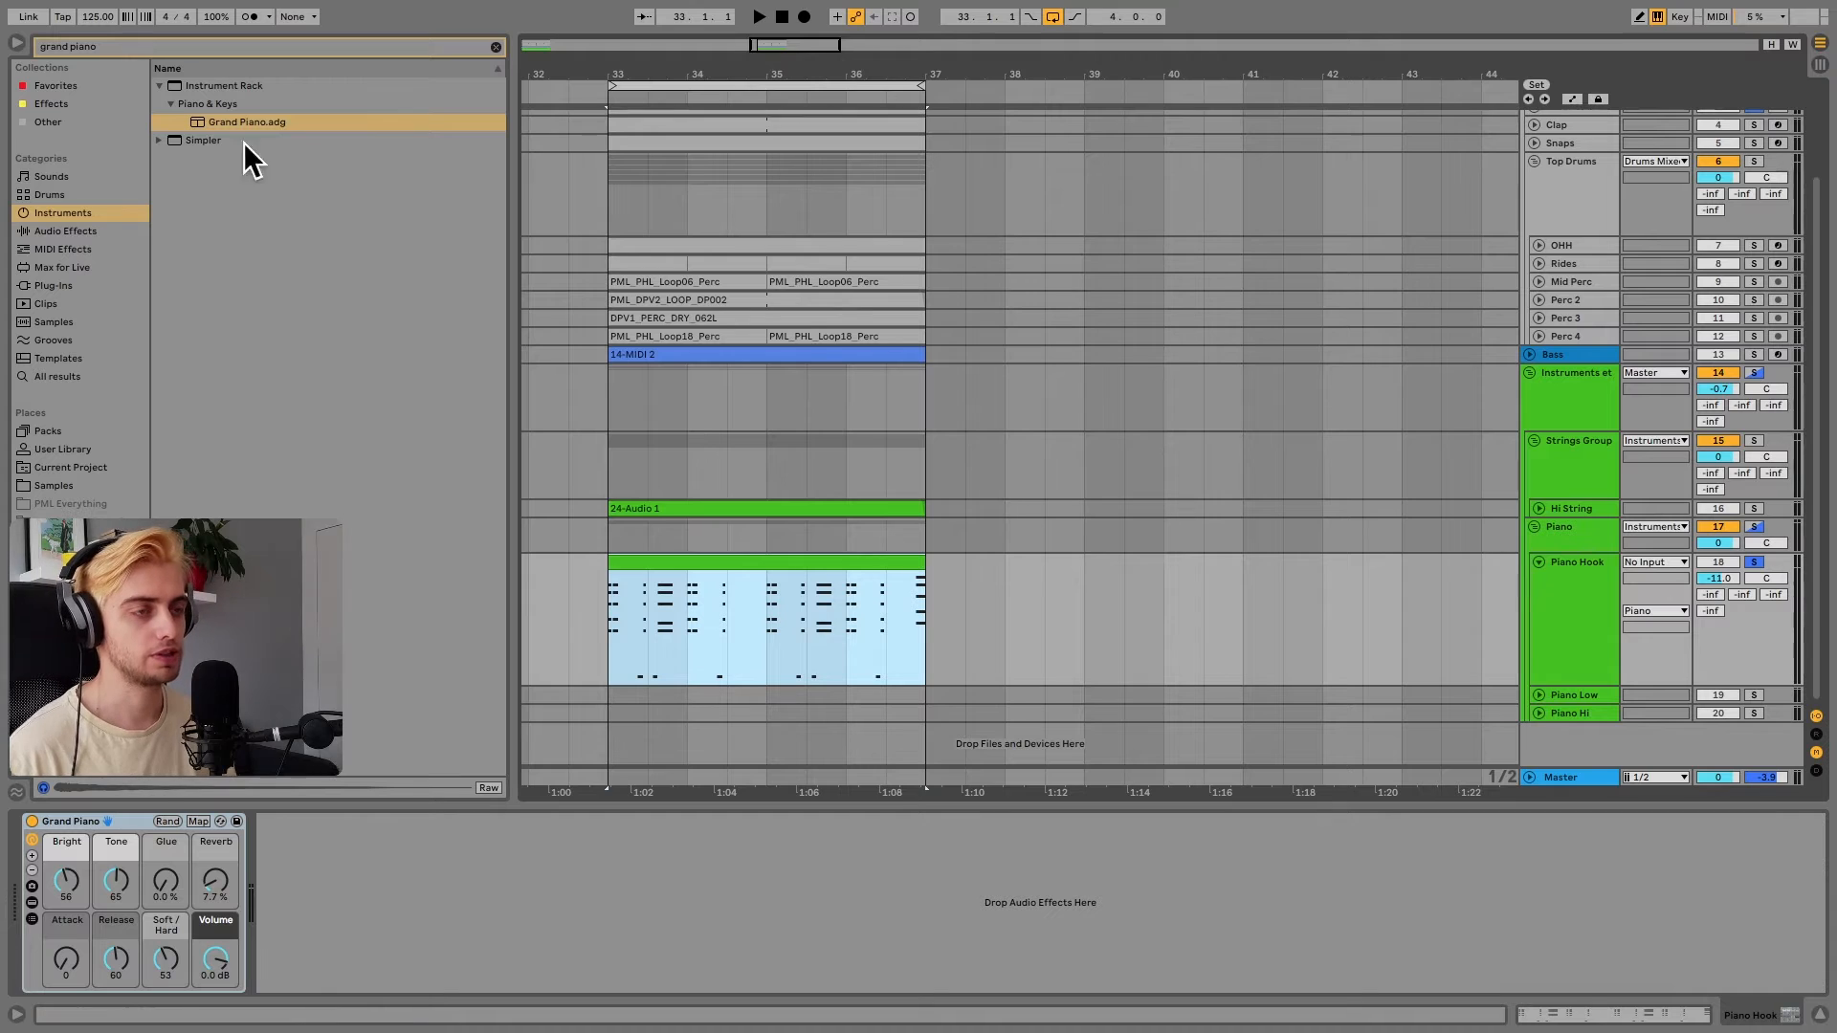
Set the Grand Piano's Soft/Hard macro to 127 while the piano loop plays
{"action": "left_click", "coordinate": [165, 959]}
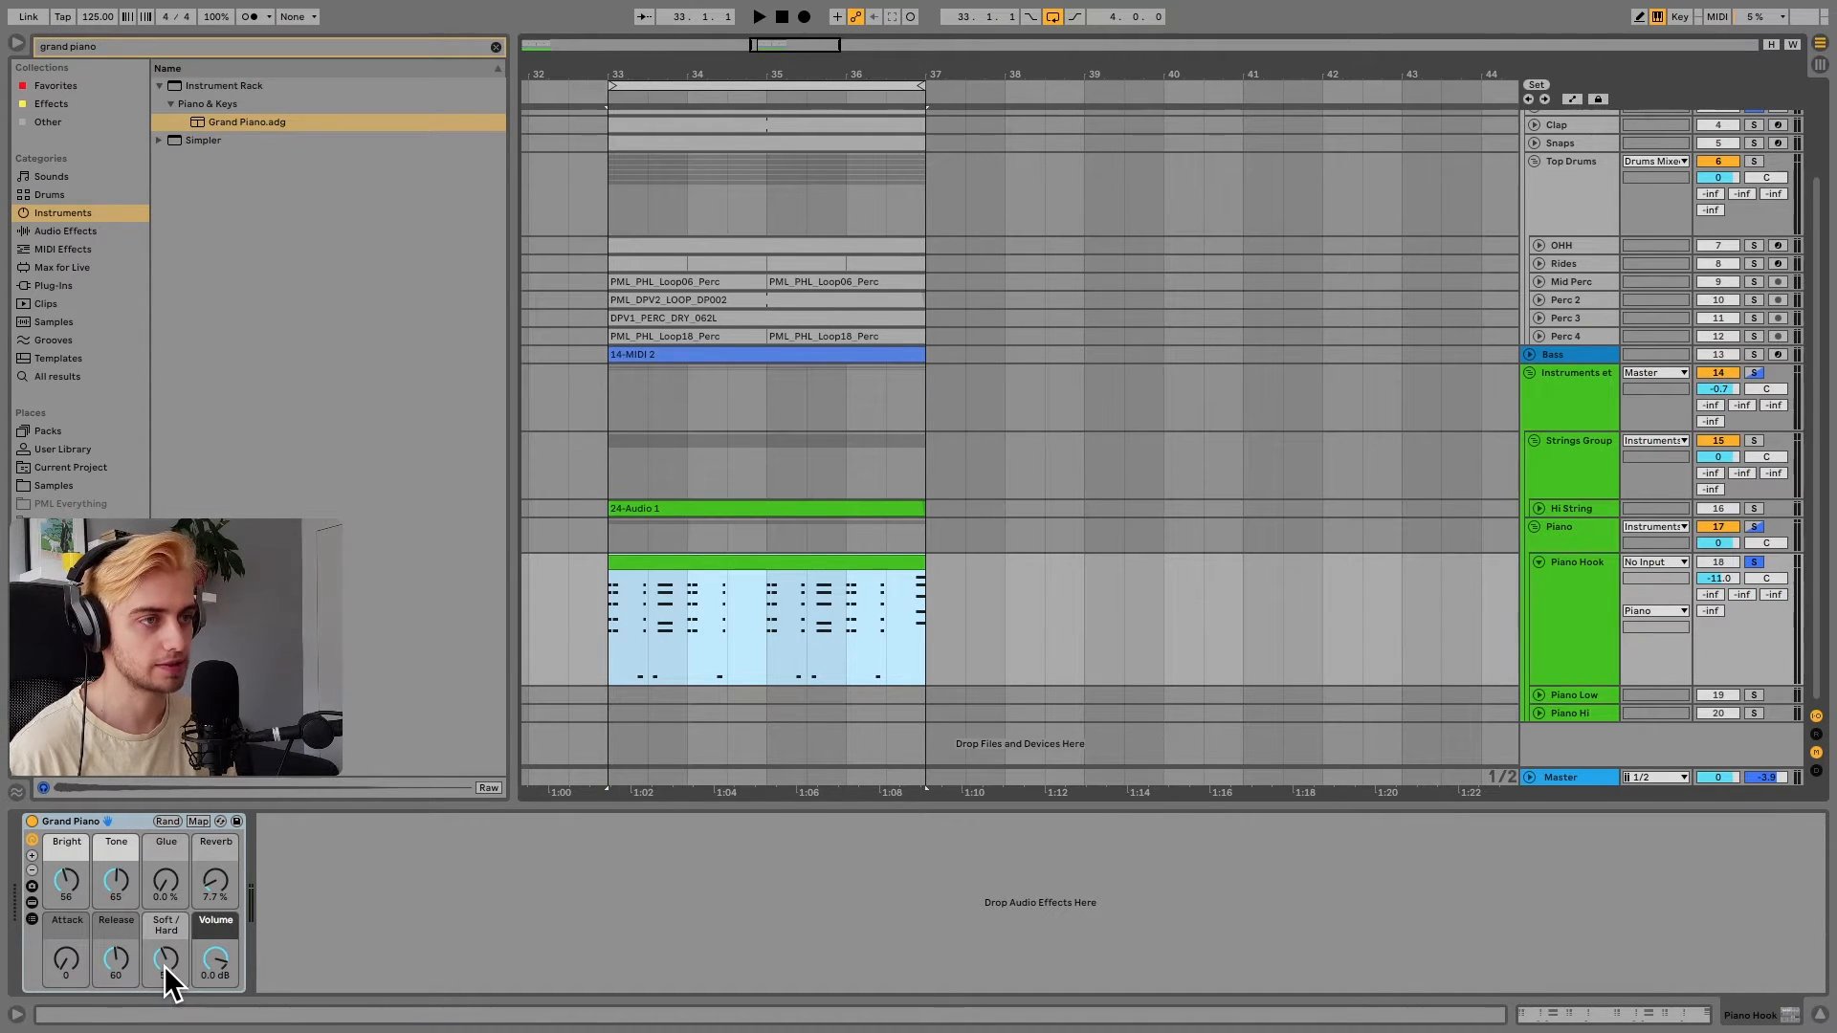
{"action": "key", "text": "space"}
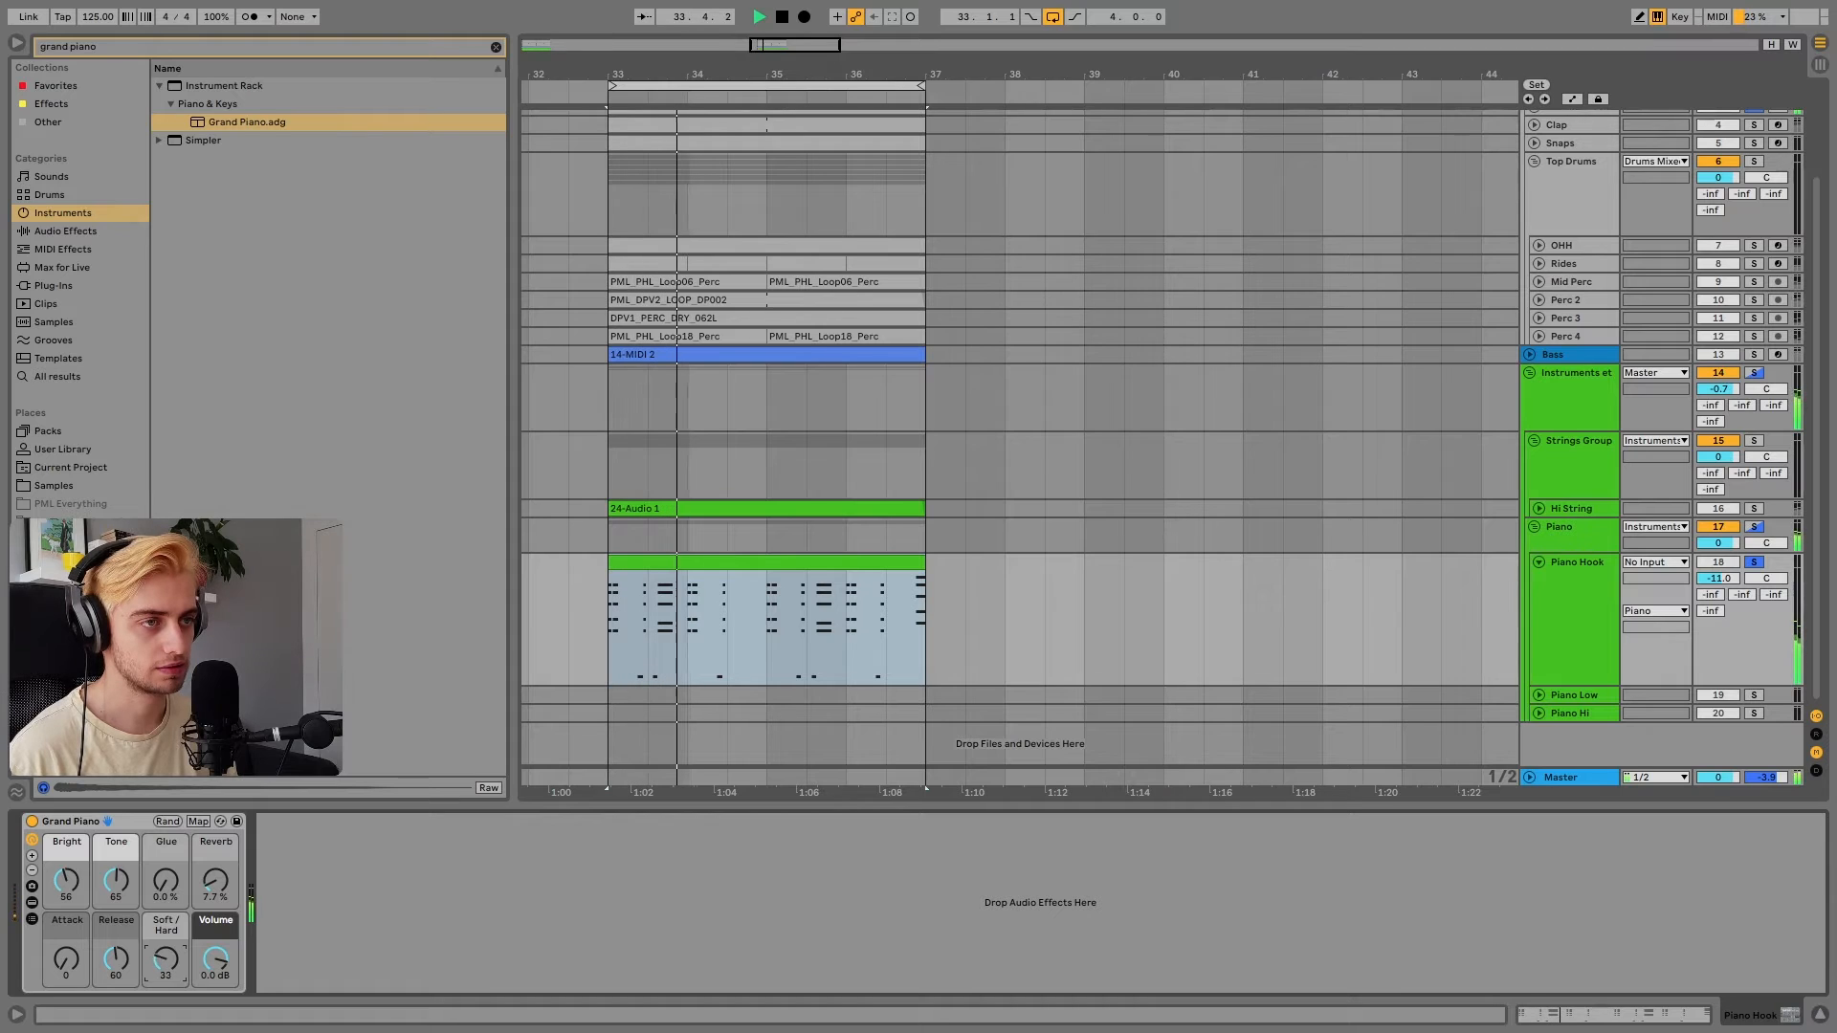
{"action": "left_click_drag", "start_coordinate": [165, 960], "coordinate": [165, 820]}
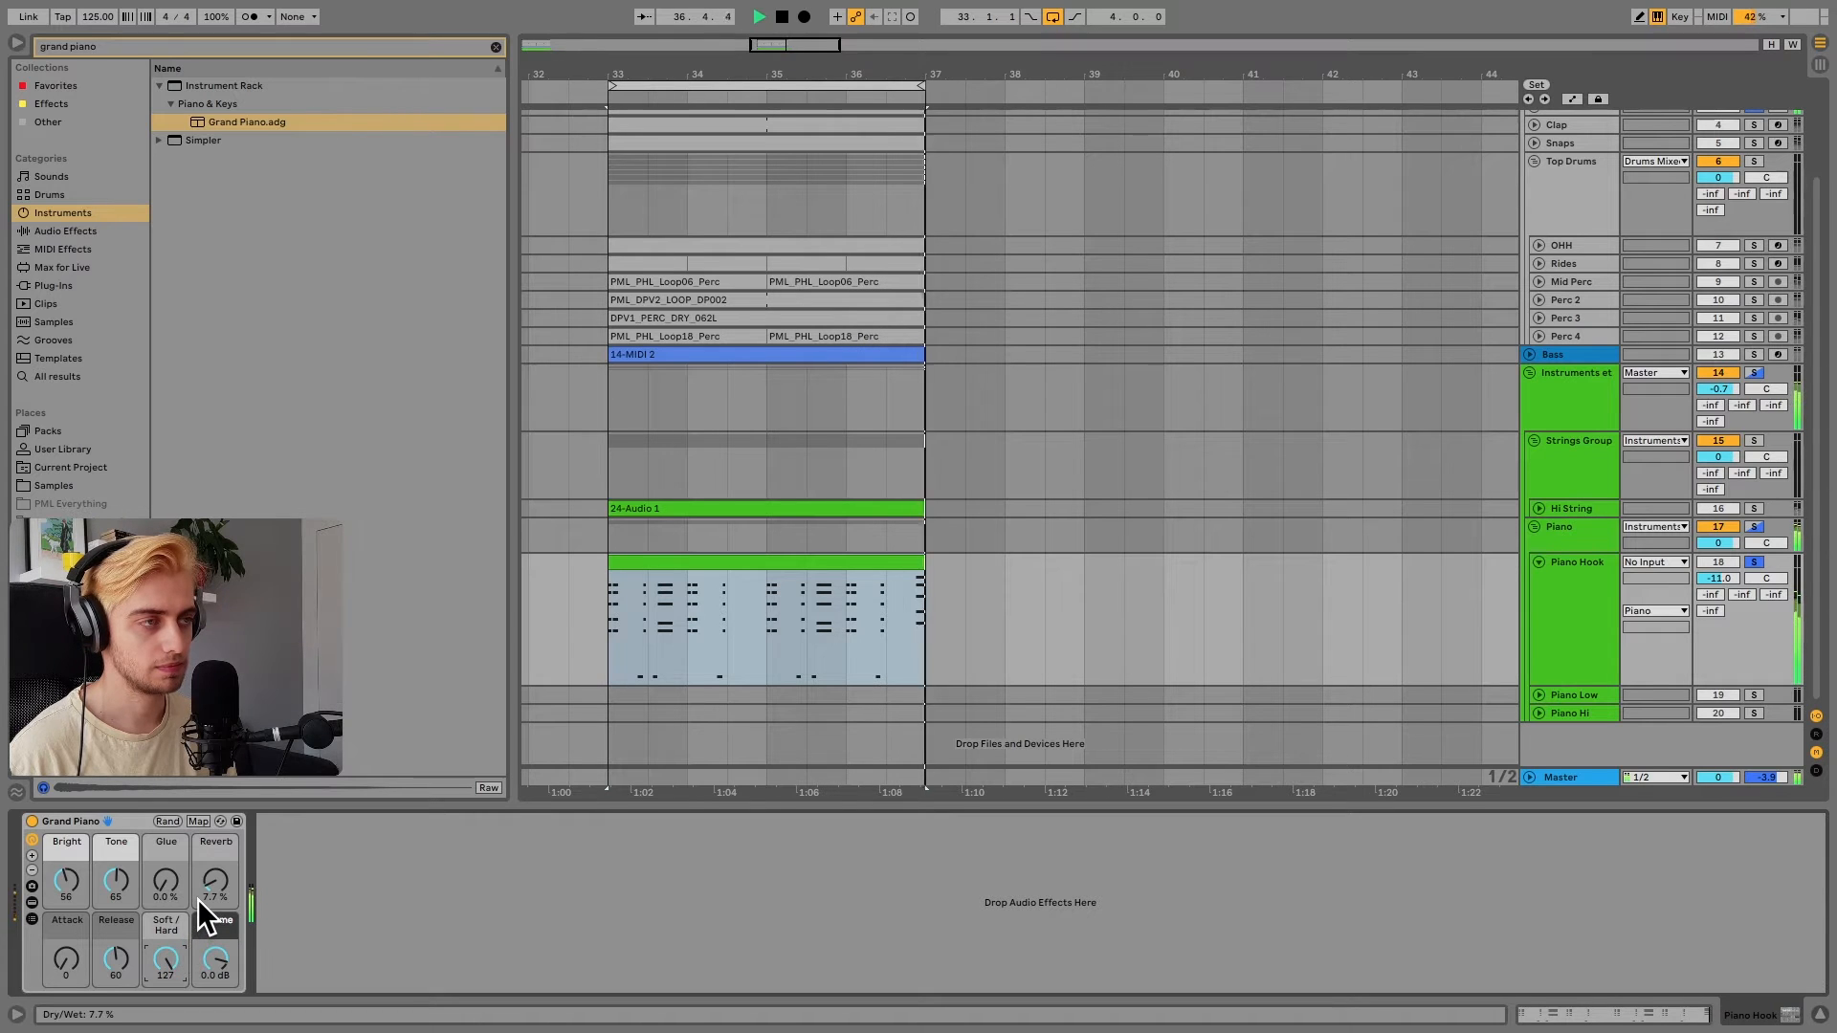
{"action": "key", "text": "space"}
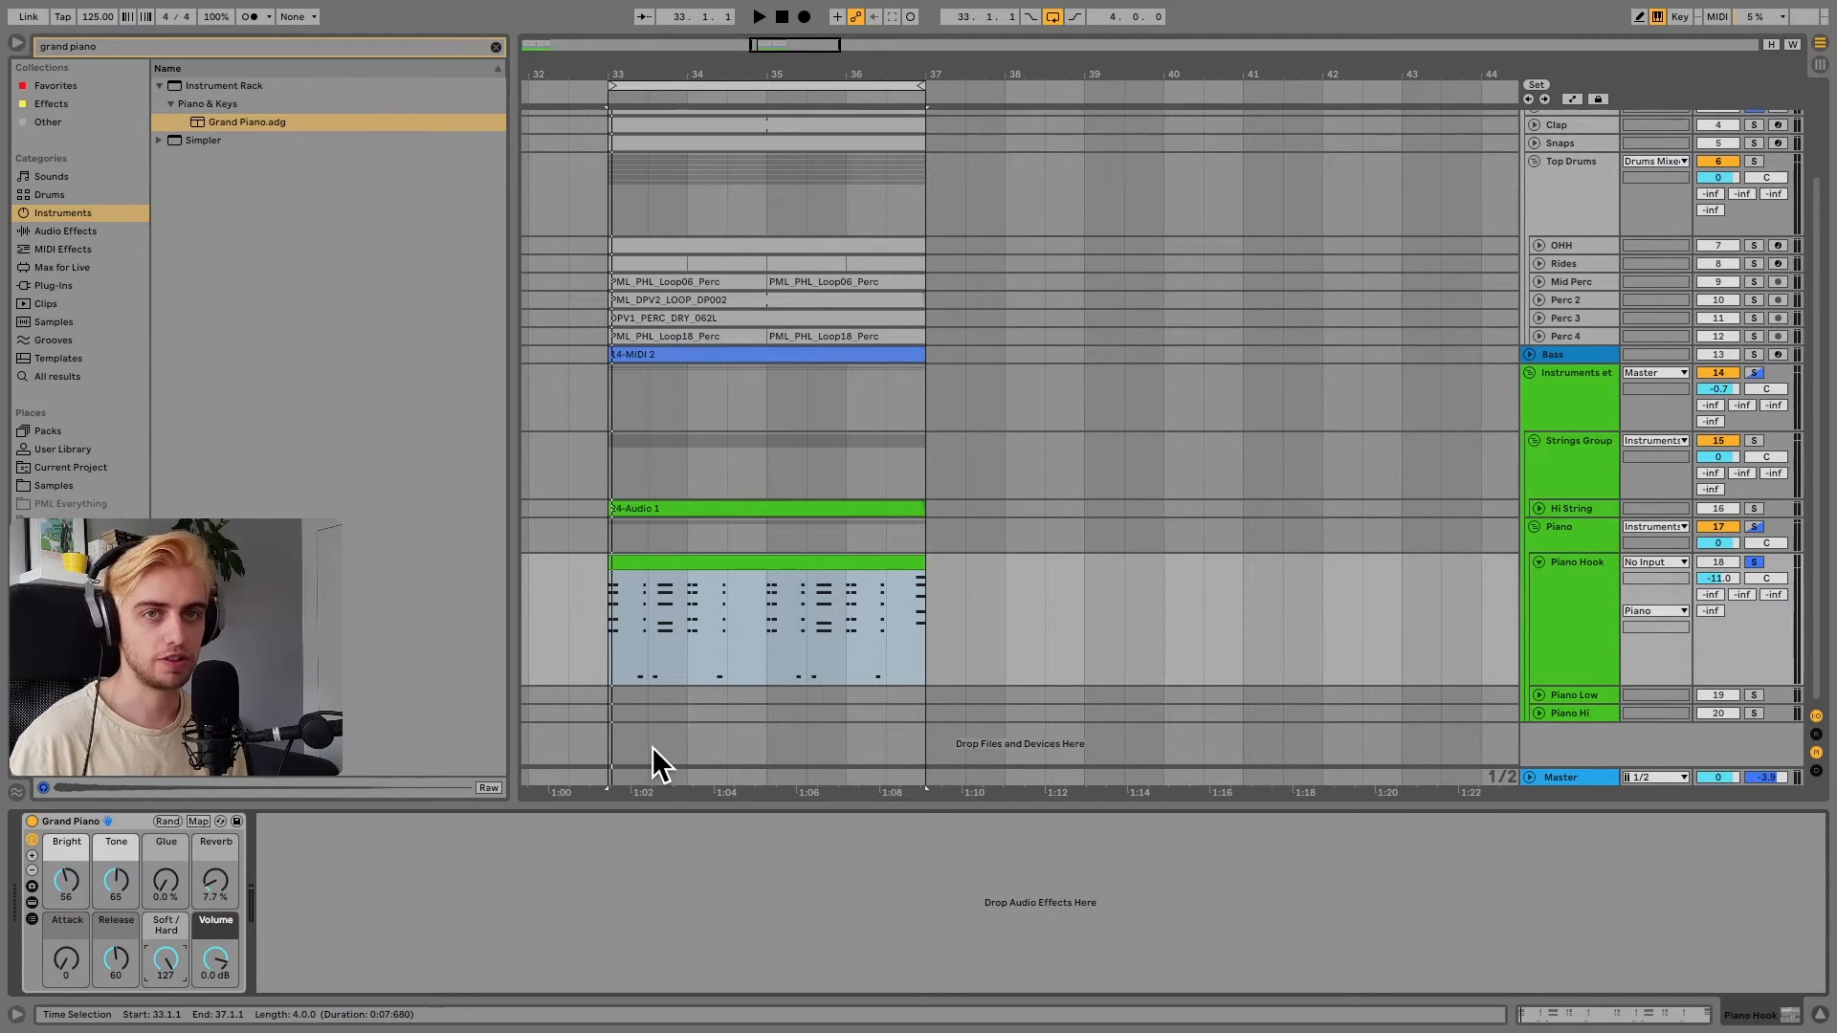
Shorten the Grand Piano's Release macro to 44 while the loop plays
{"action": "left_click", "coordinate": [116, 960]}
{"action": "key", "text": "space"}
{"action": "left_click_drag", "start_coordinate": [116, 960], "coordinate": [122, 971]}
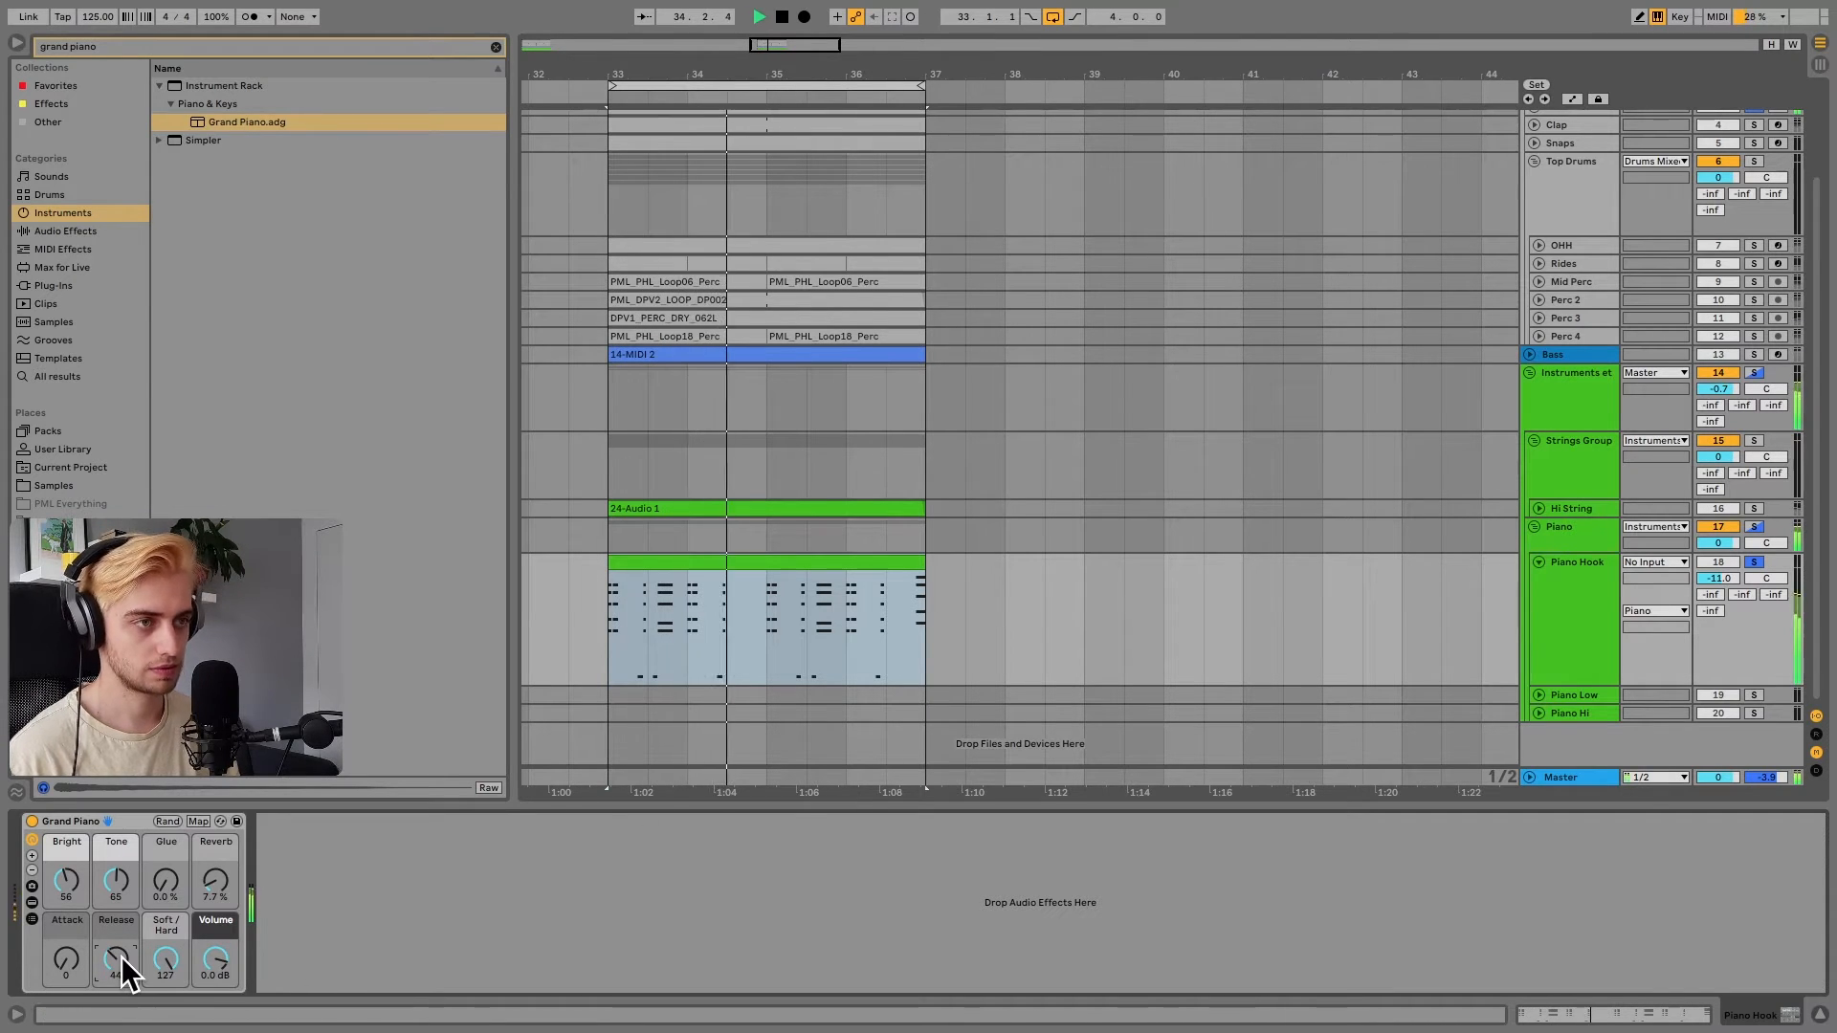
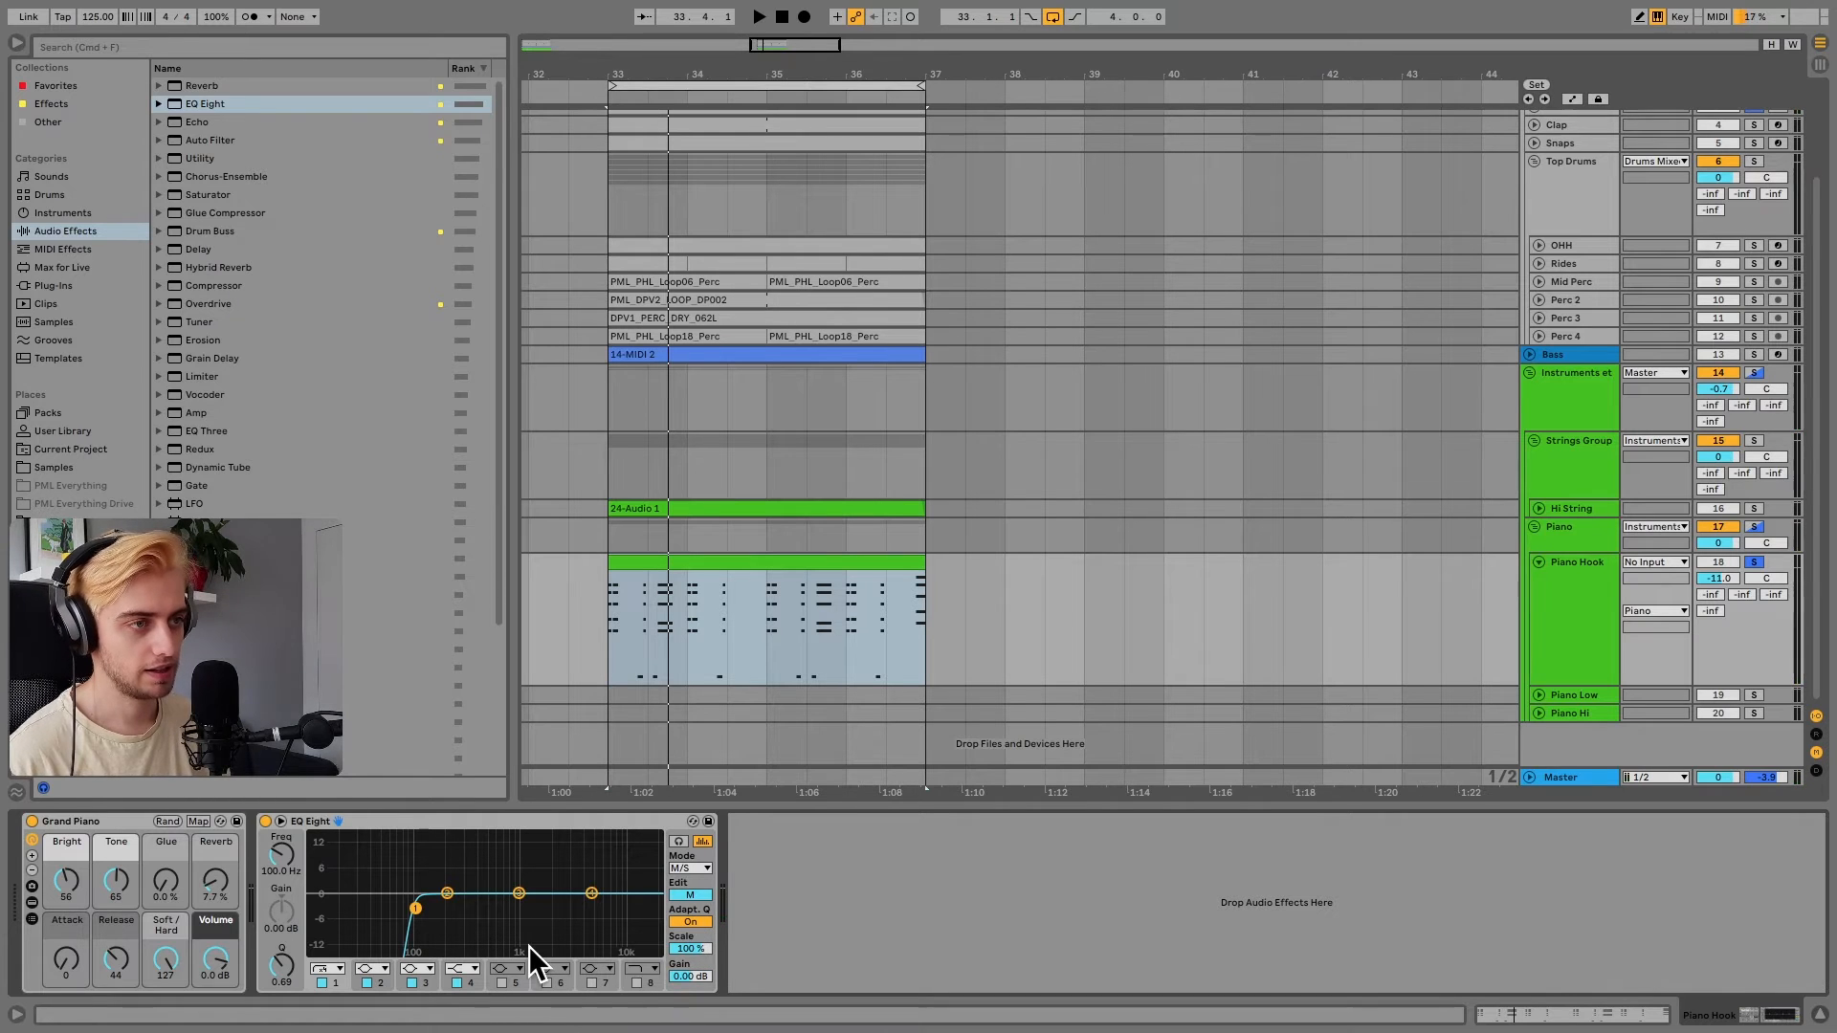
Shape EQ Eight's mid channel with a high cut at 7.58 kHz and boosts of 2.36 dB at 310 Hz and 3.60 dB at 1.63 kHz
{"action": "left_click", "coordinate": [473, 969]}
{"action": "left_click", "coordinate": [478, 947]}
{"action": "key", "text": "space"}
{"action": "left_click_drag", "start_coordinate": [589, 908], "coordinate": [611, 909]}
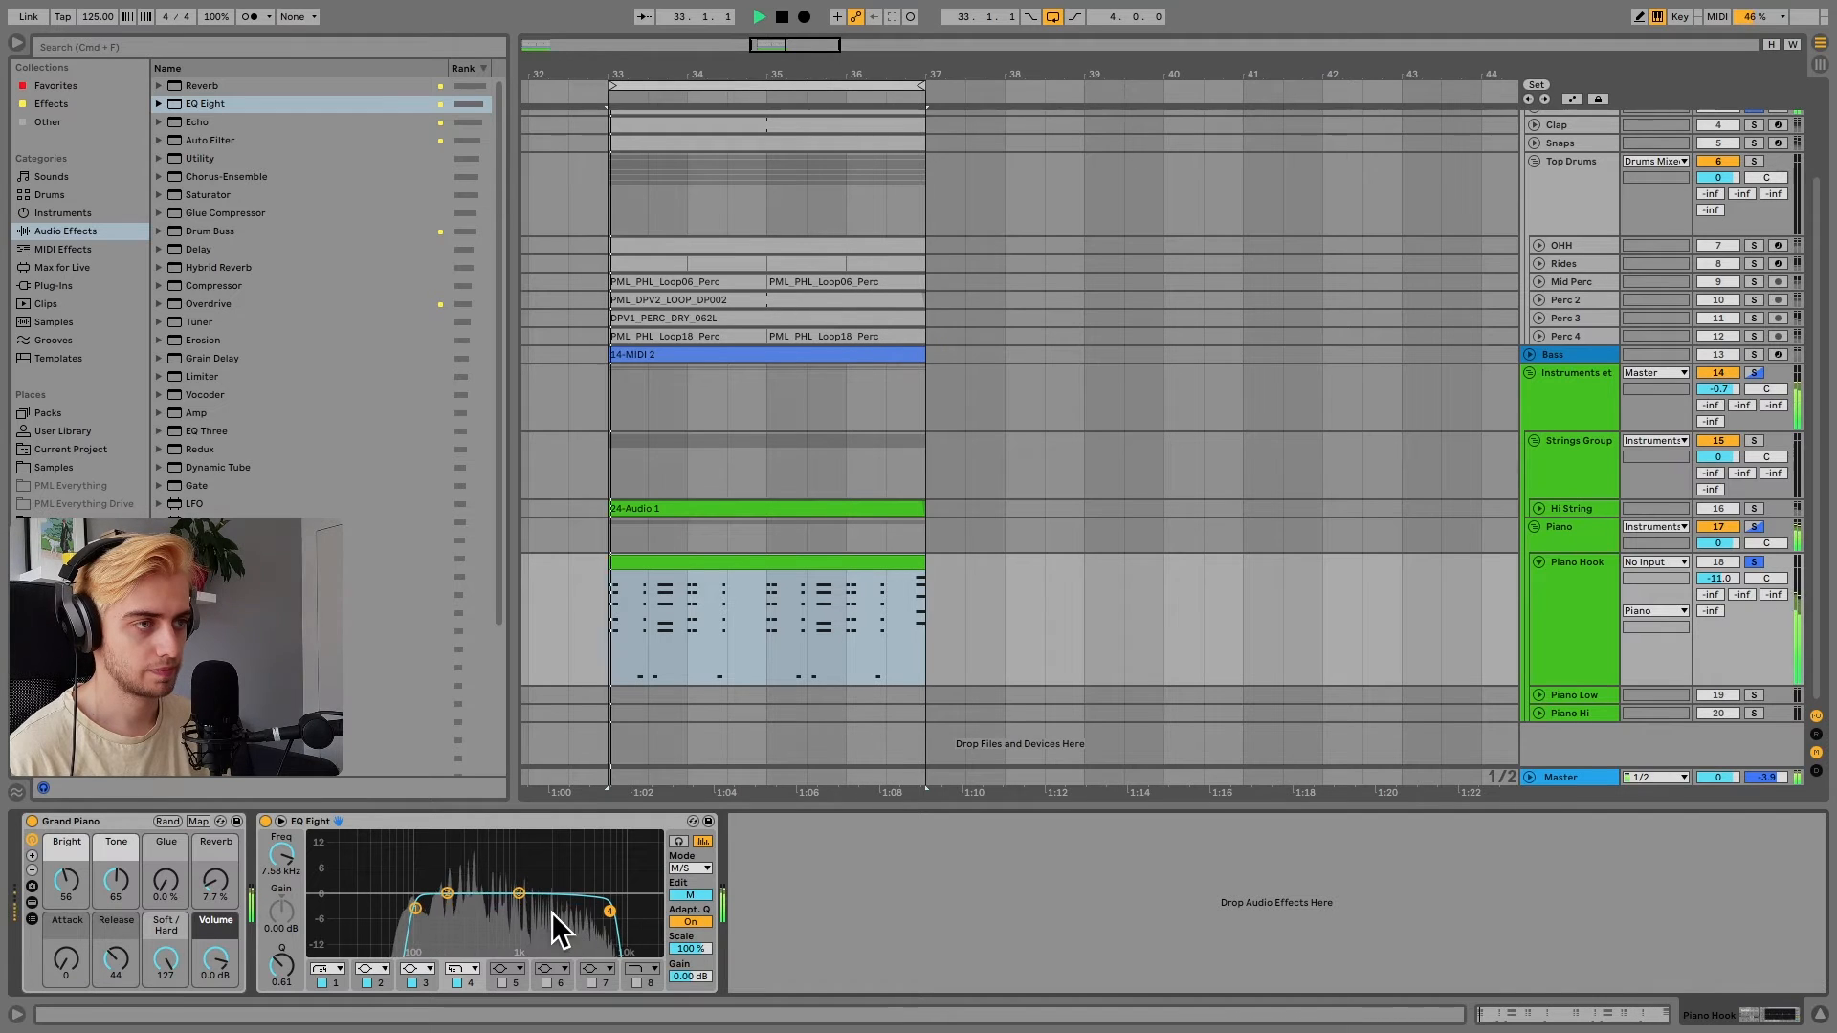
{"action": "left_click_drag", "start_coordinate": [519, 893], "coordinate": [465, 884]}
{"action": "left_click_drag", "start_coordinate": [287, 964], "coordinate": [287, 933]}
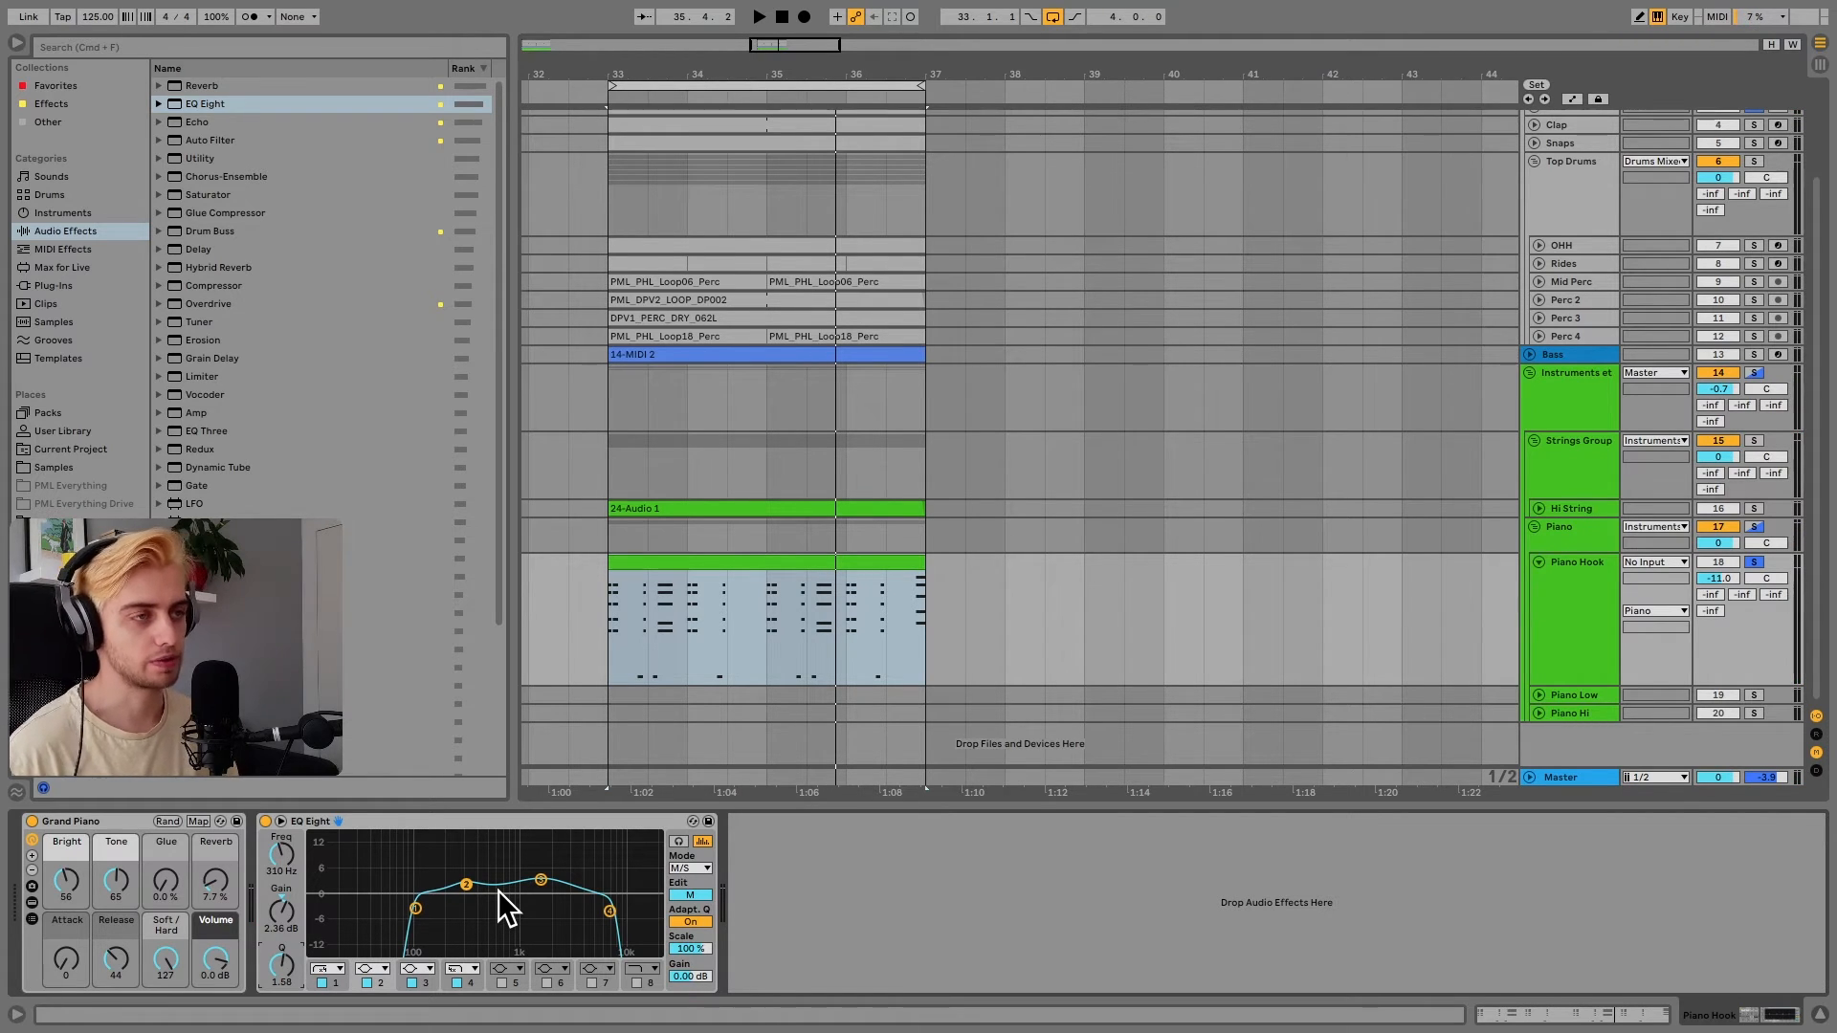
Switch EQ Eight to editing the side channel, and raise its low cut to 235 Hz during playback
{"action": "left_click", "coordinate": [706, 893]}
{"action": "left_click", "coordinate": [417, 904]}
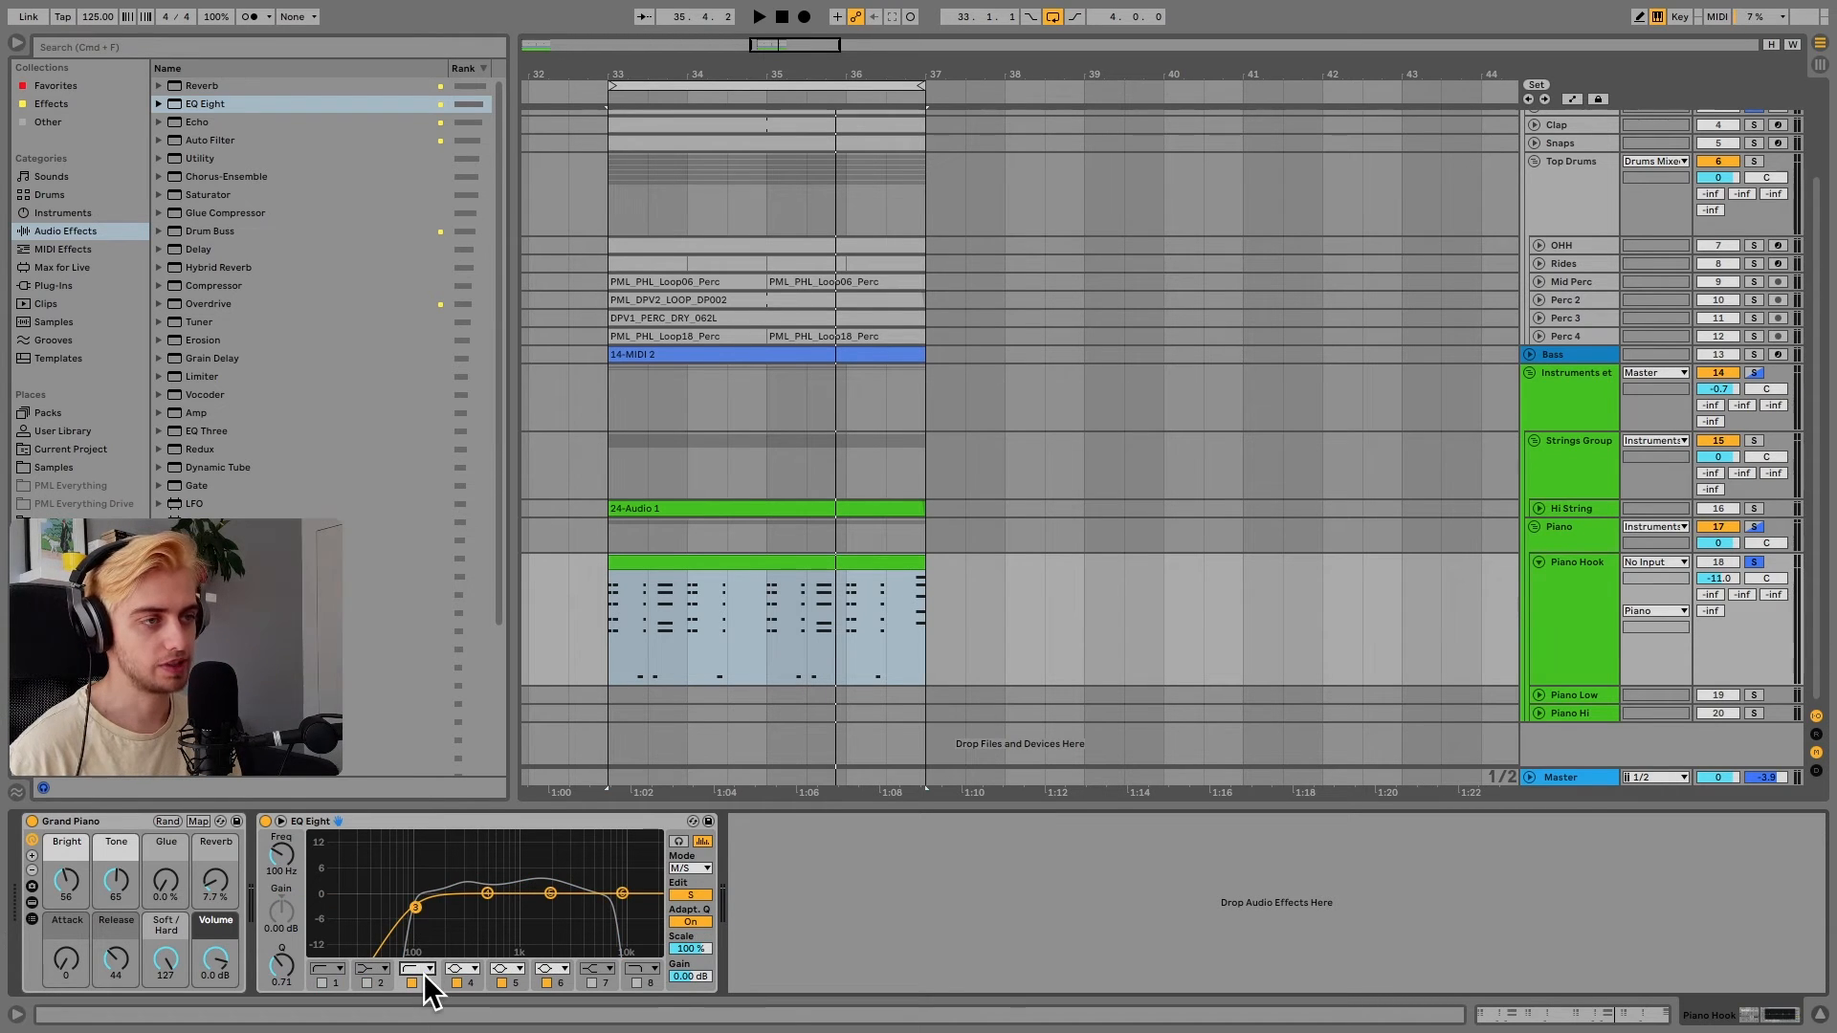
{"action": "left_click_drag", "start_coordinate": [421, 907], "coordinate": [454, 910]}
{"action": "key", "text": "space"}
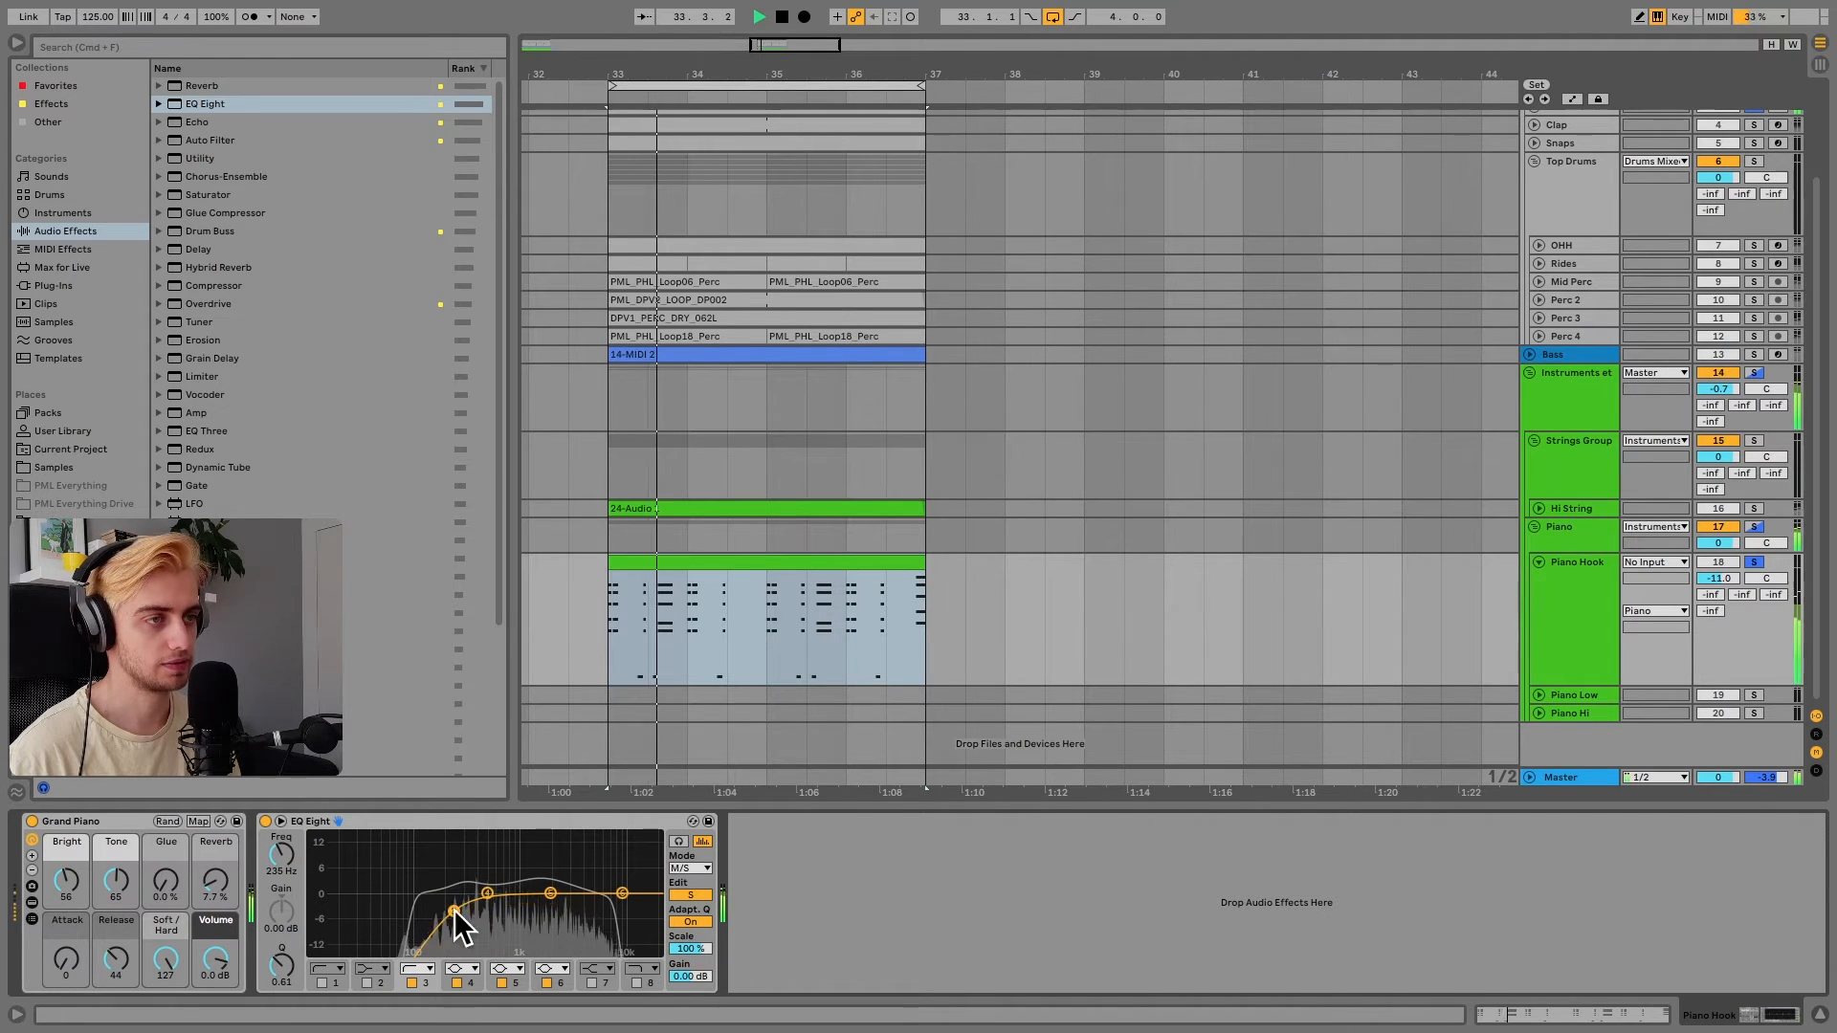
Compare the piano loop with EQ Eight bypassed and enabled
{"action": "left_click", "coordinate": [266, 820]}
{"action": "key", "text": "space"}
{"action": "key", "text": "space"}
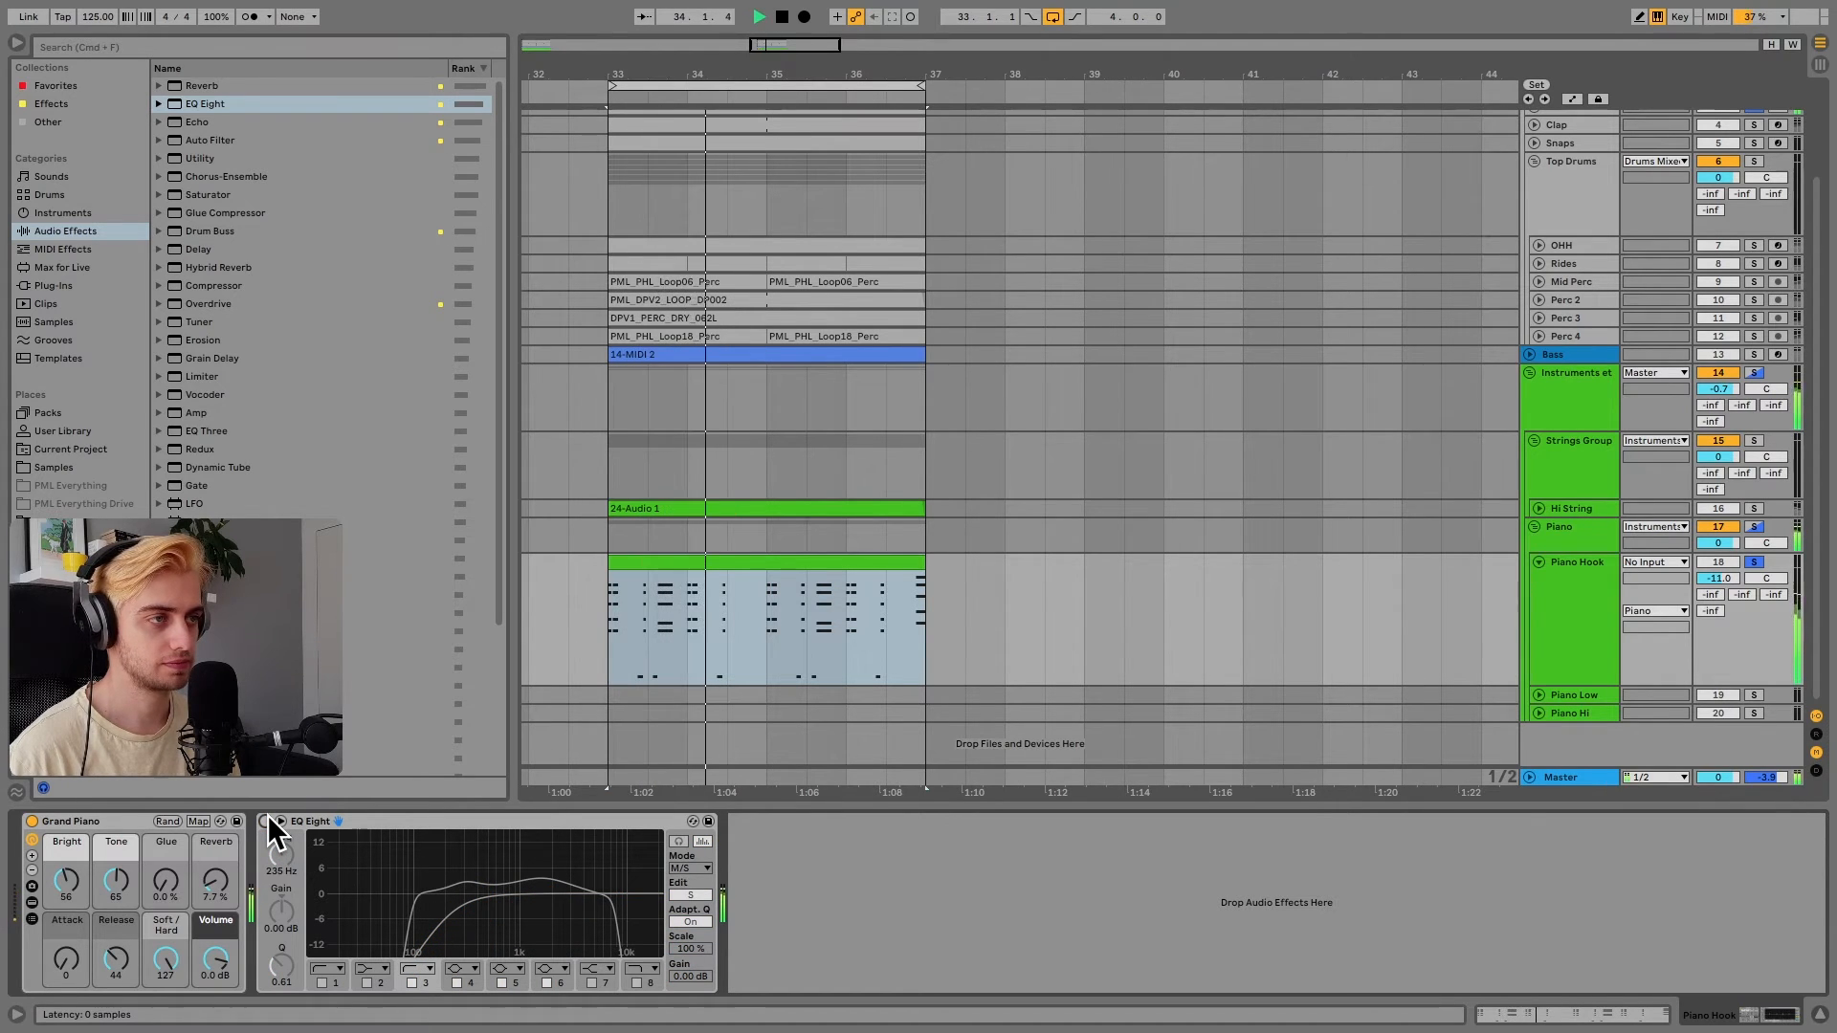
{"action": "left_click", "coordinate": [268, 819]}
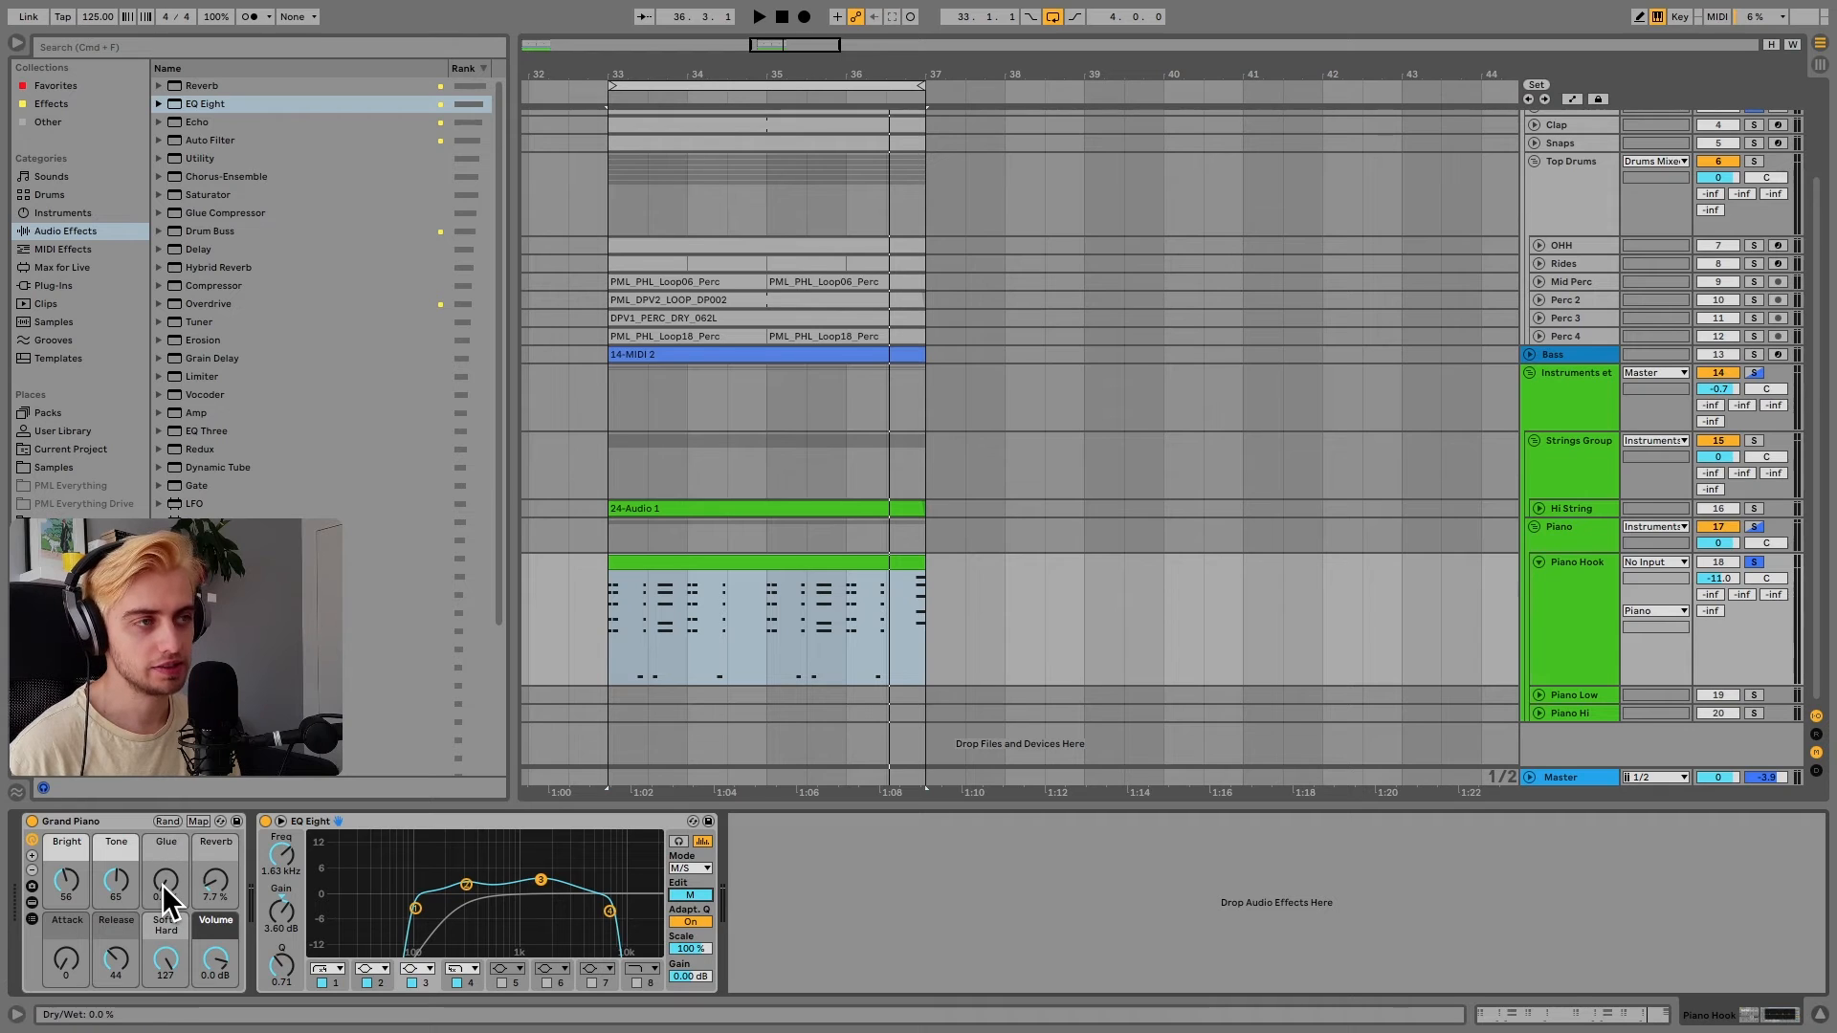
Try the Grand Piano's Glue macro during playback
{"action": "key", "text": "space"}
{"action": "mouse_move", "coordinate": [163, 884]}
{"action": "left_mouse_down"}
{"action": "mouse_move", "coordinate": [163, 831]}
{"action": "mouse_move", "coordinate": [163, 884]}
{"action": "left_mouse_up"}
{"action": "key", "text": "space"}
Add a Glue Compressor after EQ Eight, adjust its attack, and set its threshold to -15.9 dB during playback
{"action": "left_click_drag", "start_coordinate": [239, 212], "coordinate": [976, 932]}
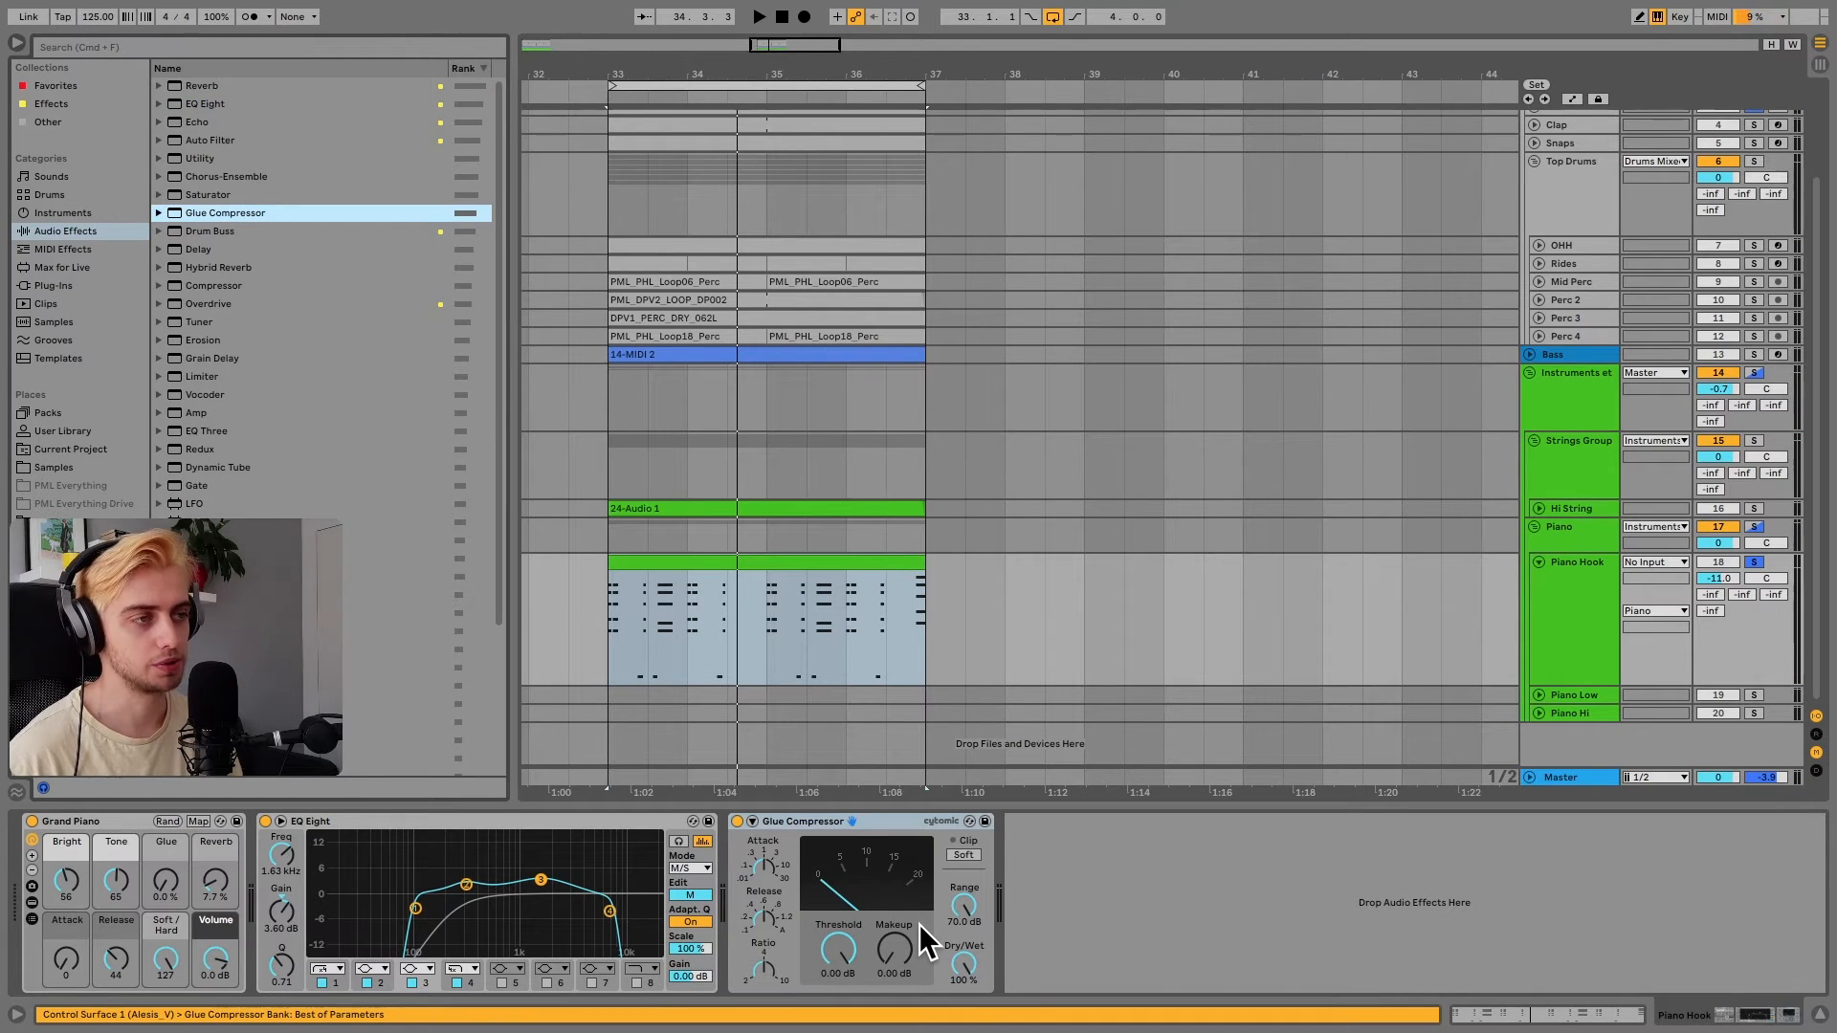
{"action": "left_click", "coordinate": [767, 862]}
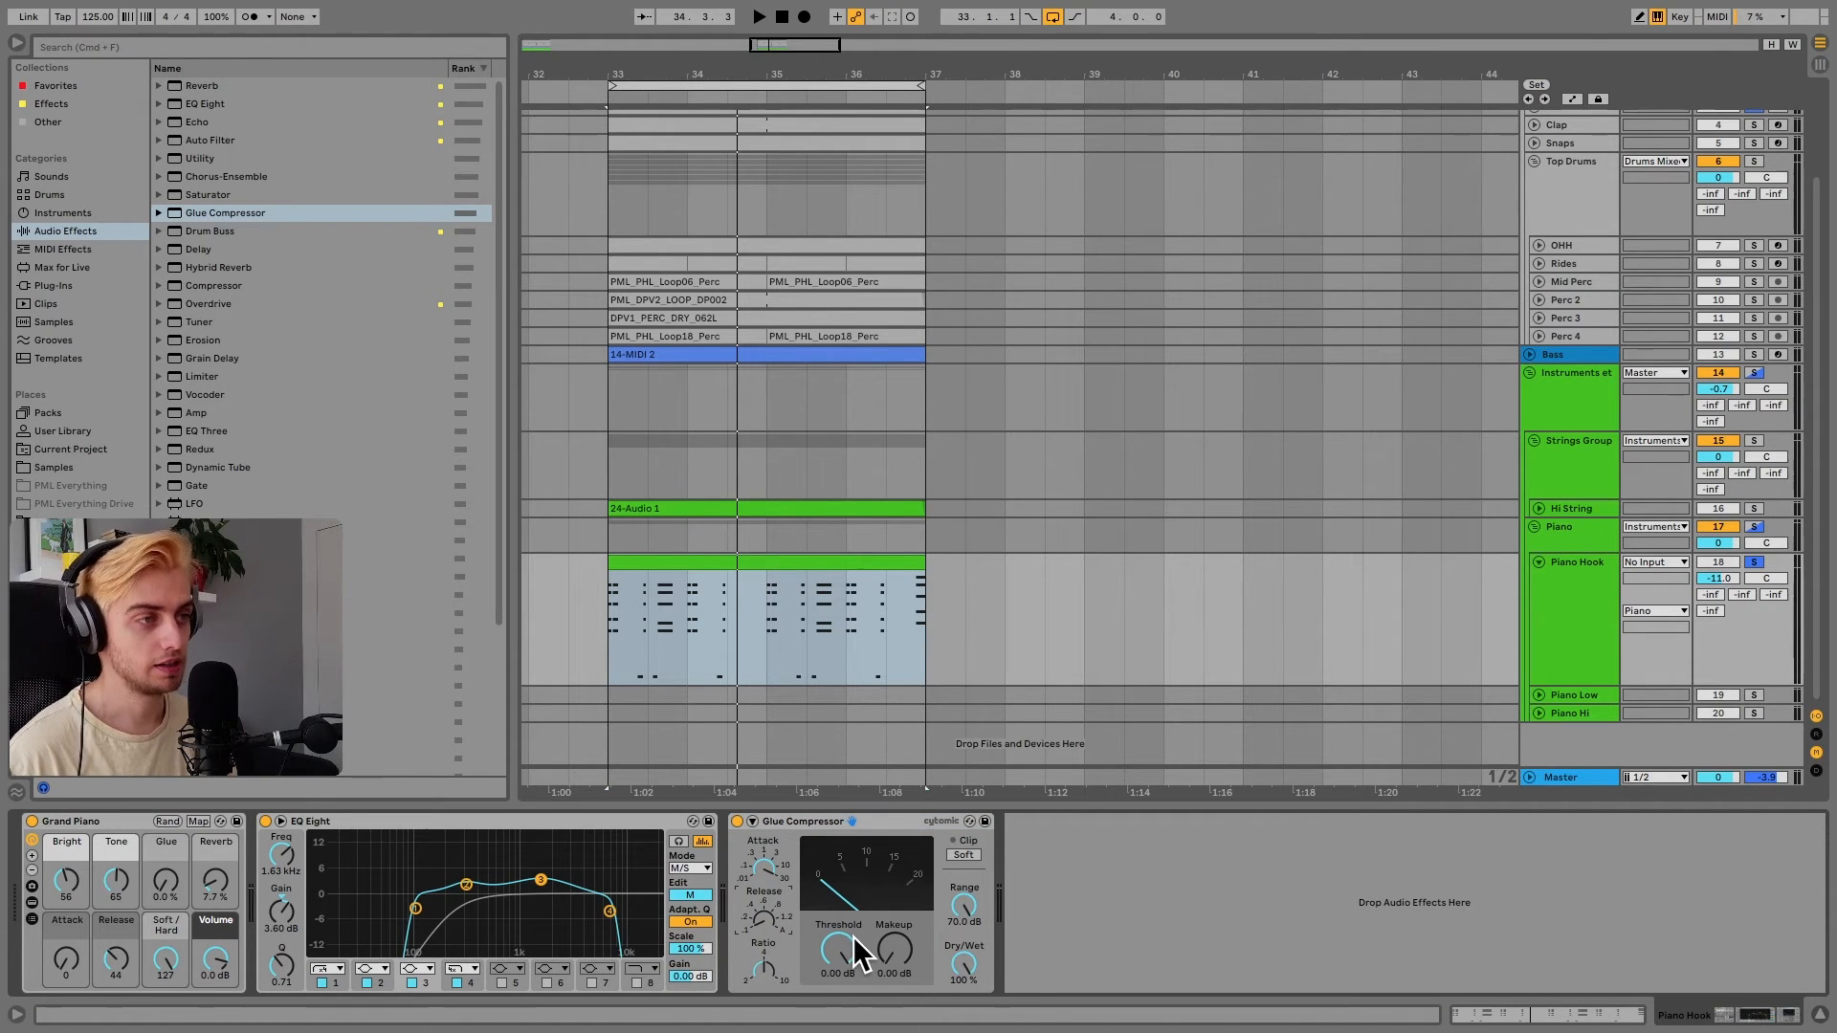
{"action": "key", "text": "space"}
{"action": "left_click_drag", "start_coordinate": [838, 950], "coordinate": [838, 998]}
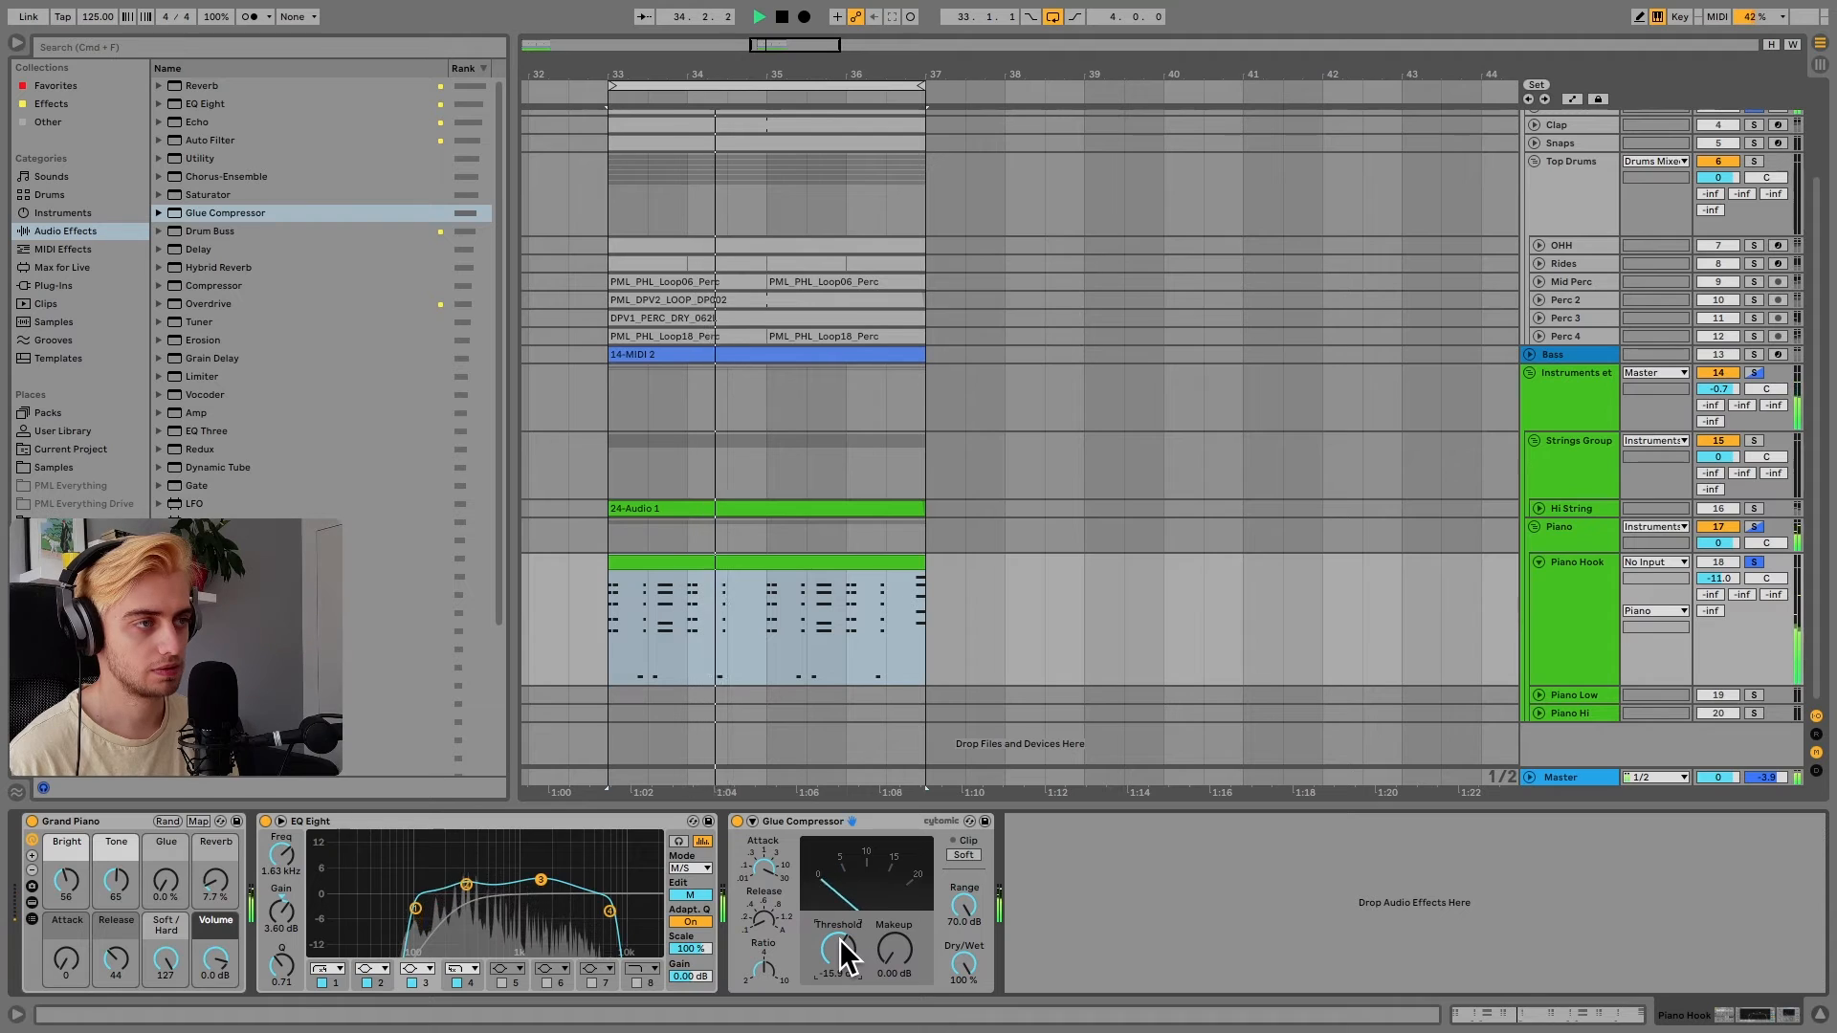
{"action": "key", "text": "space"}
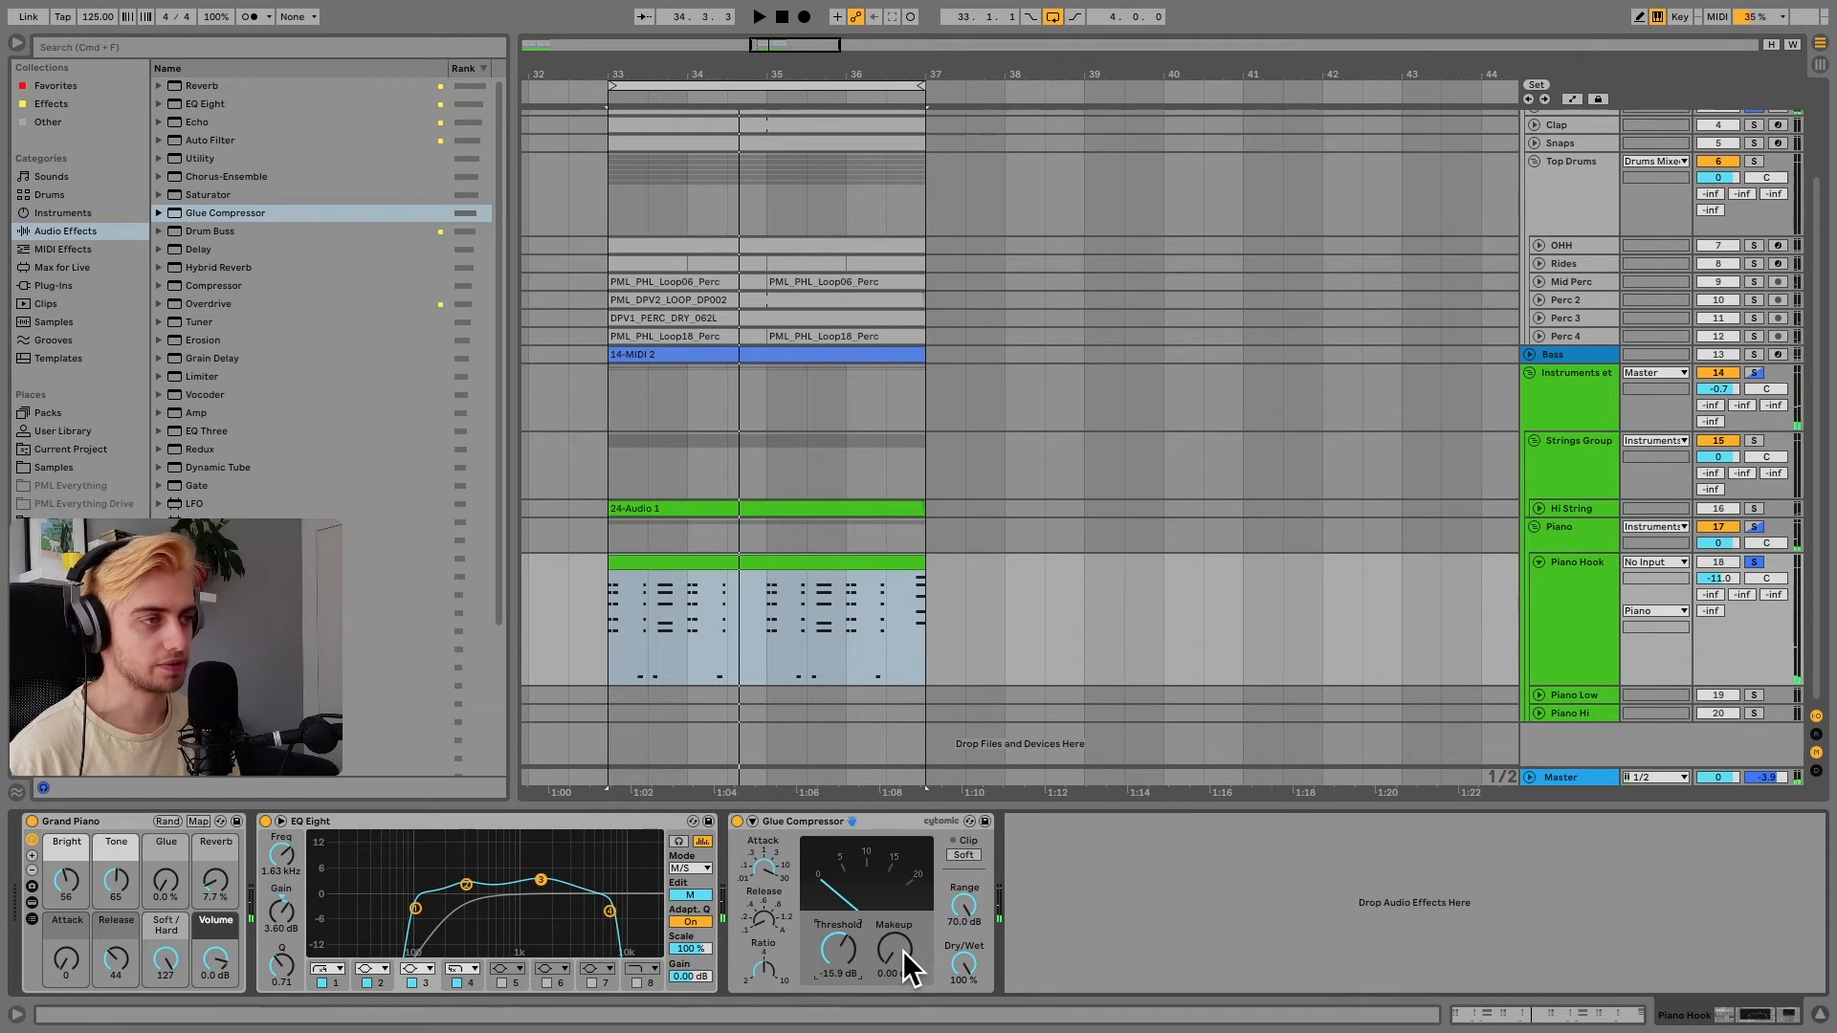
Set the Glue Compressor's makeup gain to 6.19 dB and the Grand Piano's Reverb macro to 0.0% during playback
{"action": "key", "text": "space"}
{"action": "left_click_drag", "start_coordinate": [894, 949], "coordinate": [894, 939]}
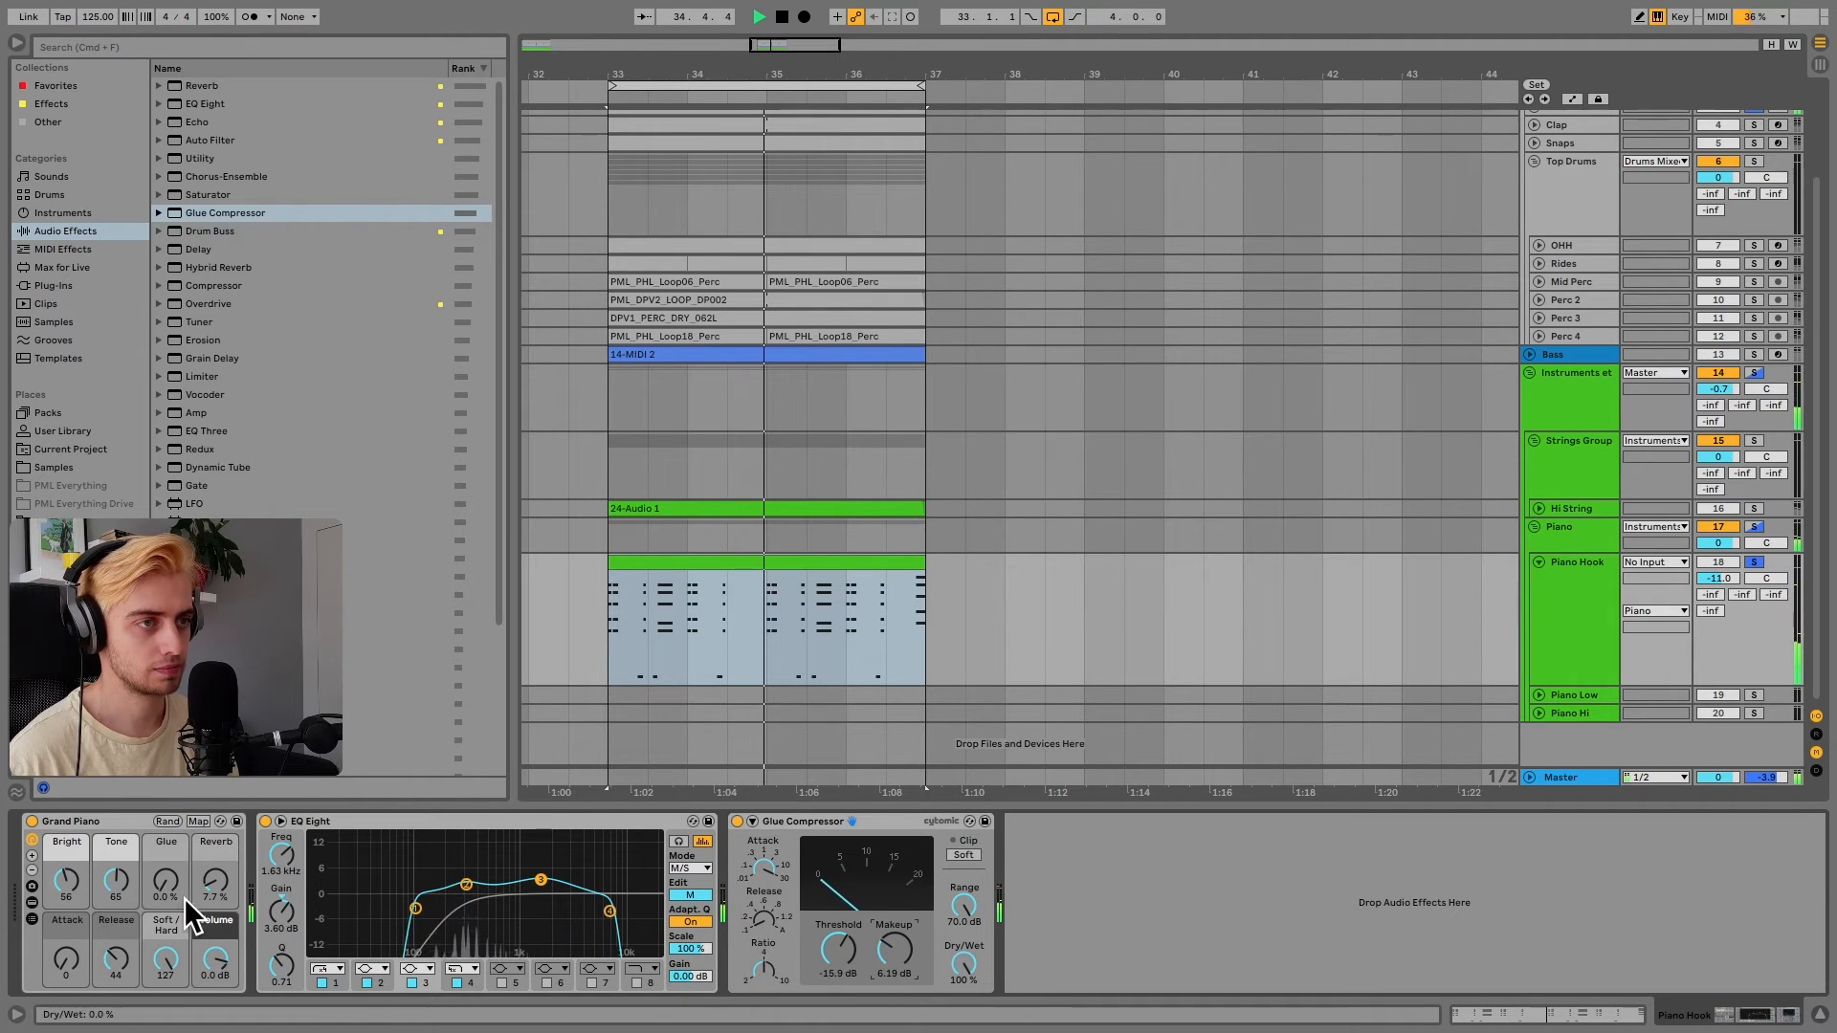
{"action": "left_click_drag", "start_coordinate": [218, 882], "coordinate": [218, 902]}
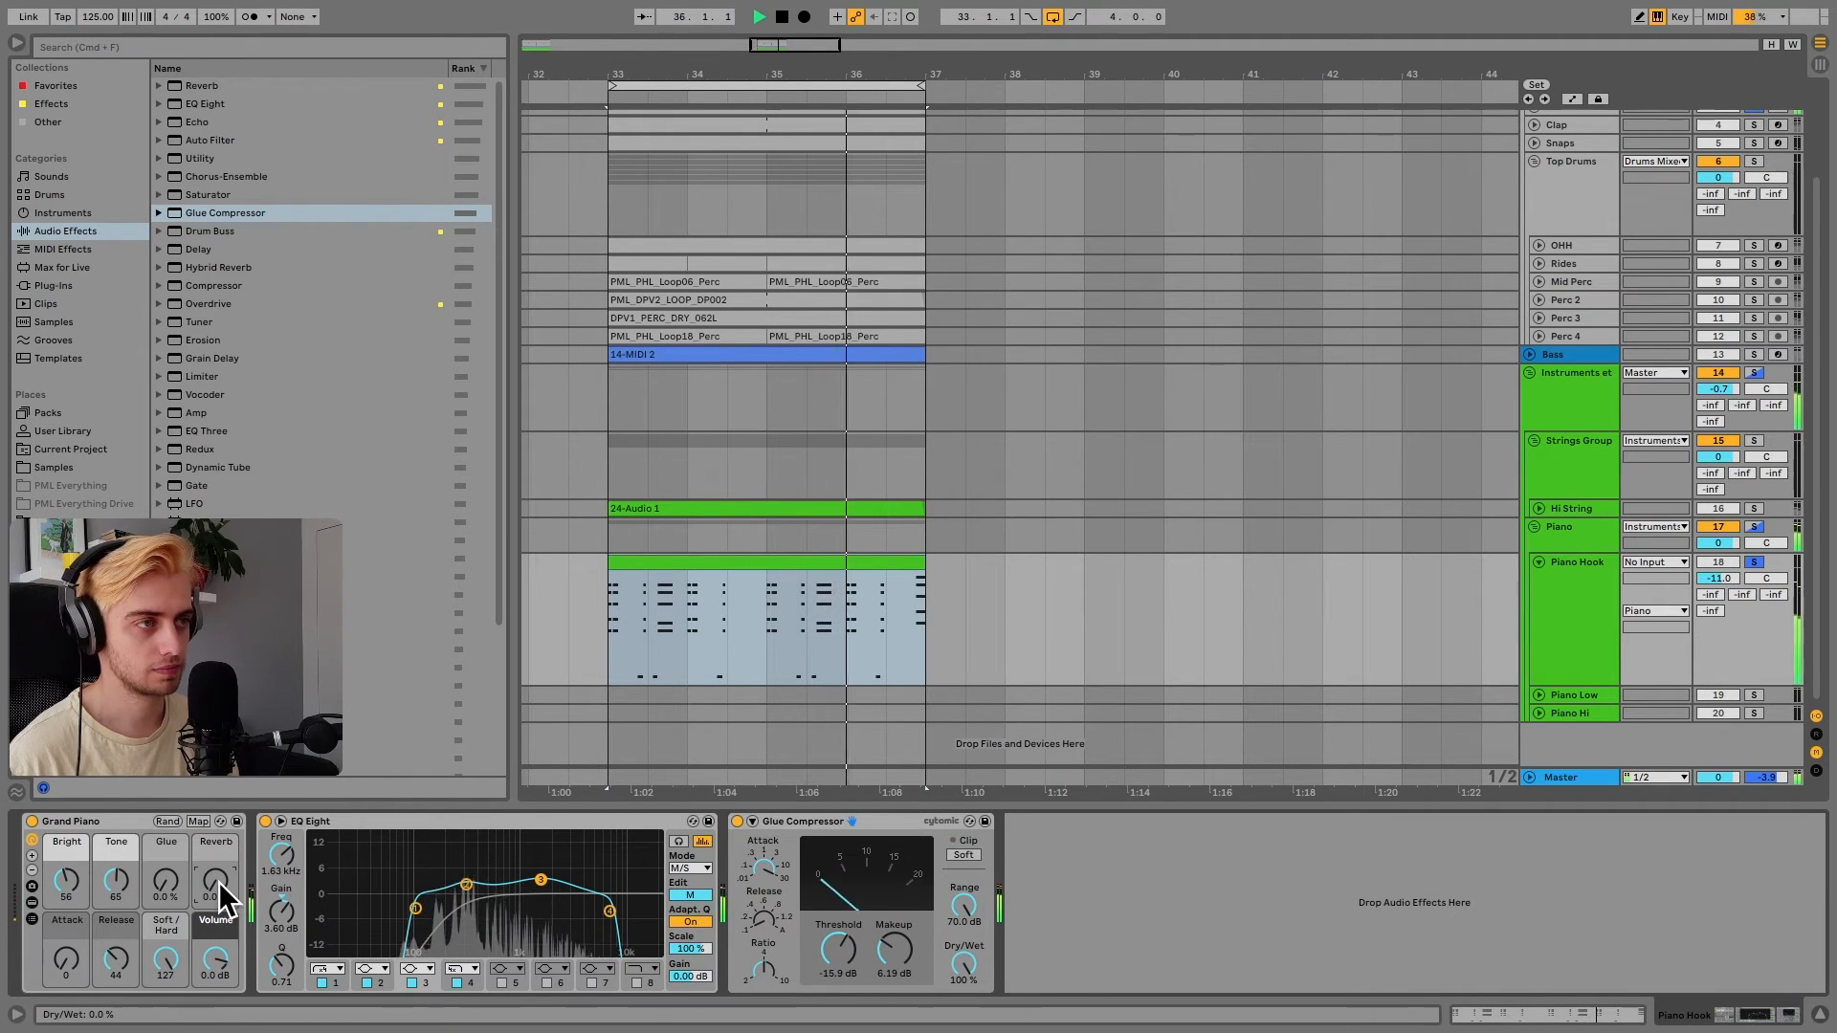
{"action": "key", "text": "space"}
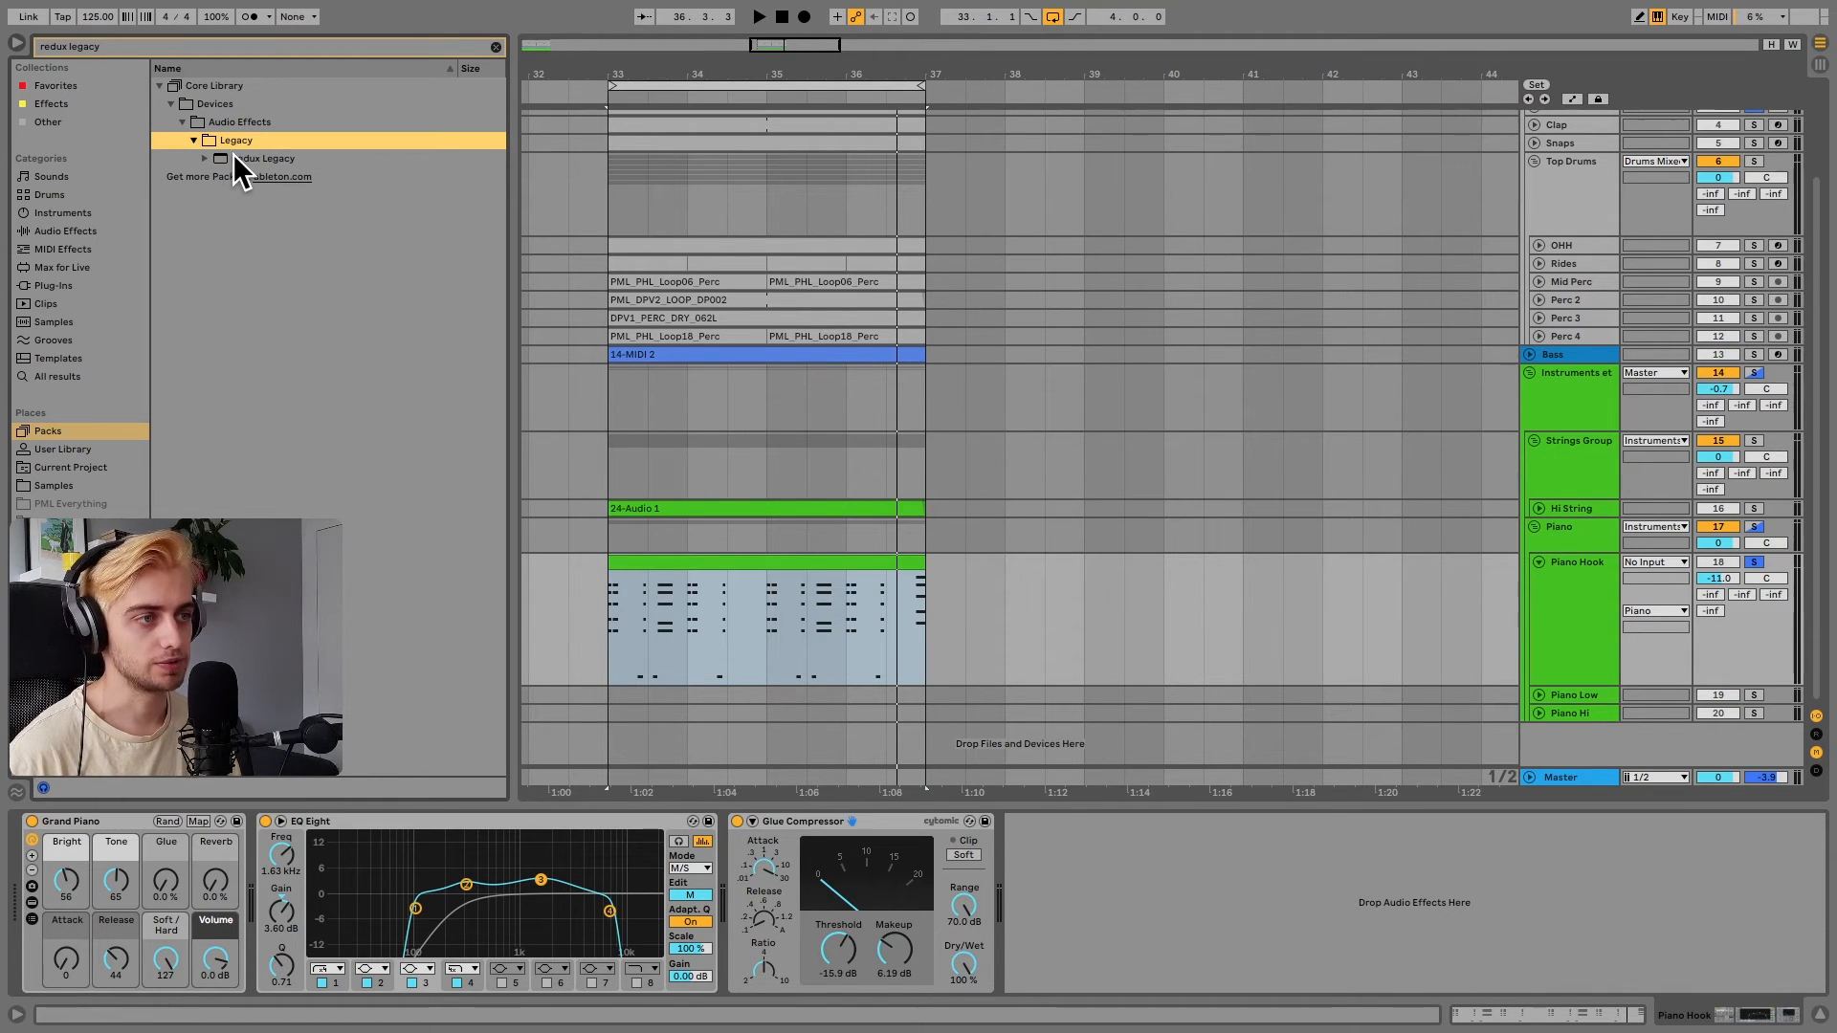
Insert Redux Legacy between the Grand Piano and EQ Eight and switch its downsampling mode to Soft
{"action": "left_click_drag", "start_coordinate": [232, 153], "coordinate": [537, 266]}
{"action": "left_click_drag", "start_coordinate": [279, 815], "coordinate": [283, 871]}
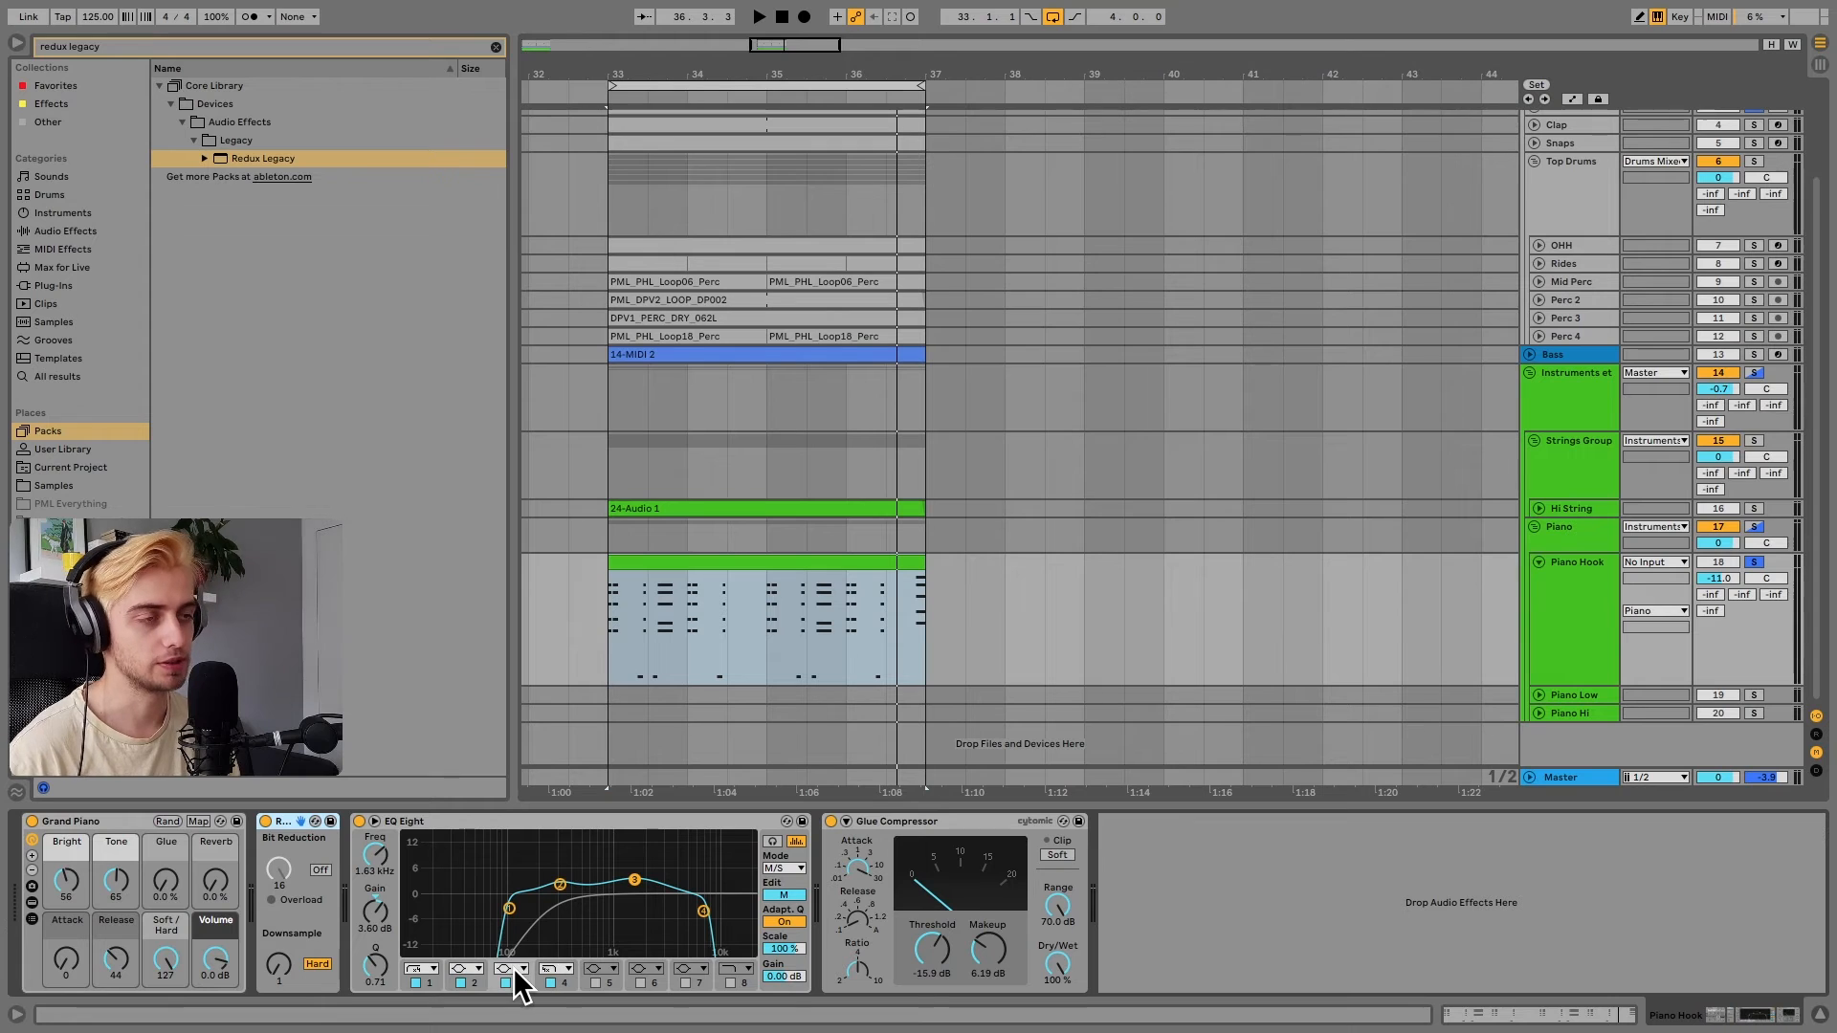
{"action": "left_click", "coordinate": [315, 963]}
{"action": "key", "text": "space"}
{"action": "key", "text": "space"}
Set Redux Legacy's Downsample to 2.38 and play the piano hook within the full mix
{"action": "left_click_drag", "start_coordinate": [278, 964], "coordinate": [278, 925]}
{"action": "type", "text": "2"}
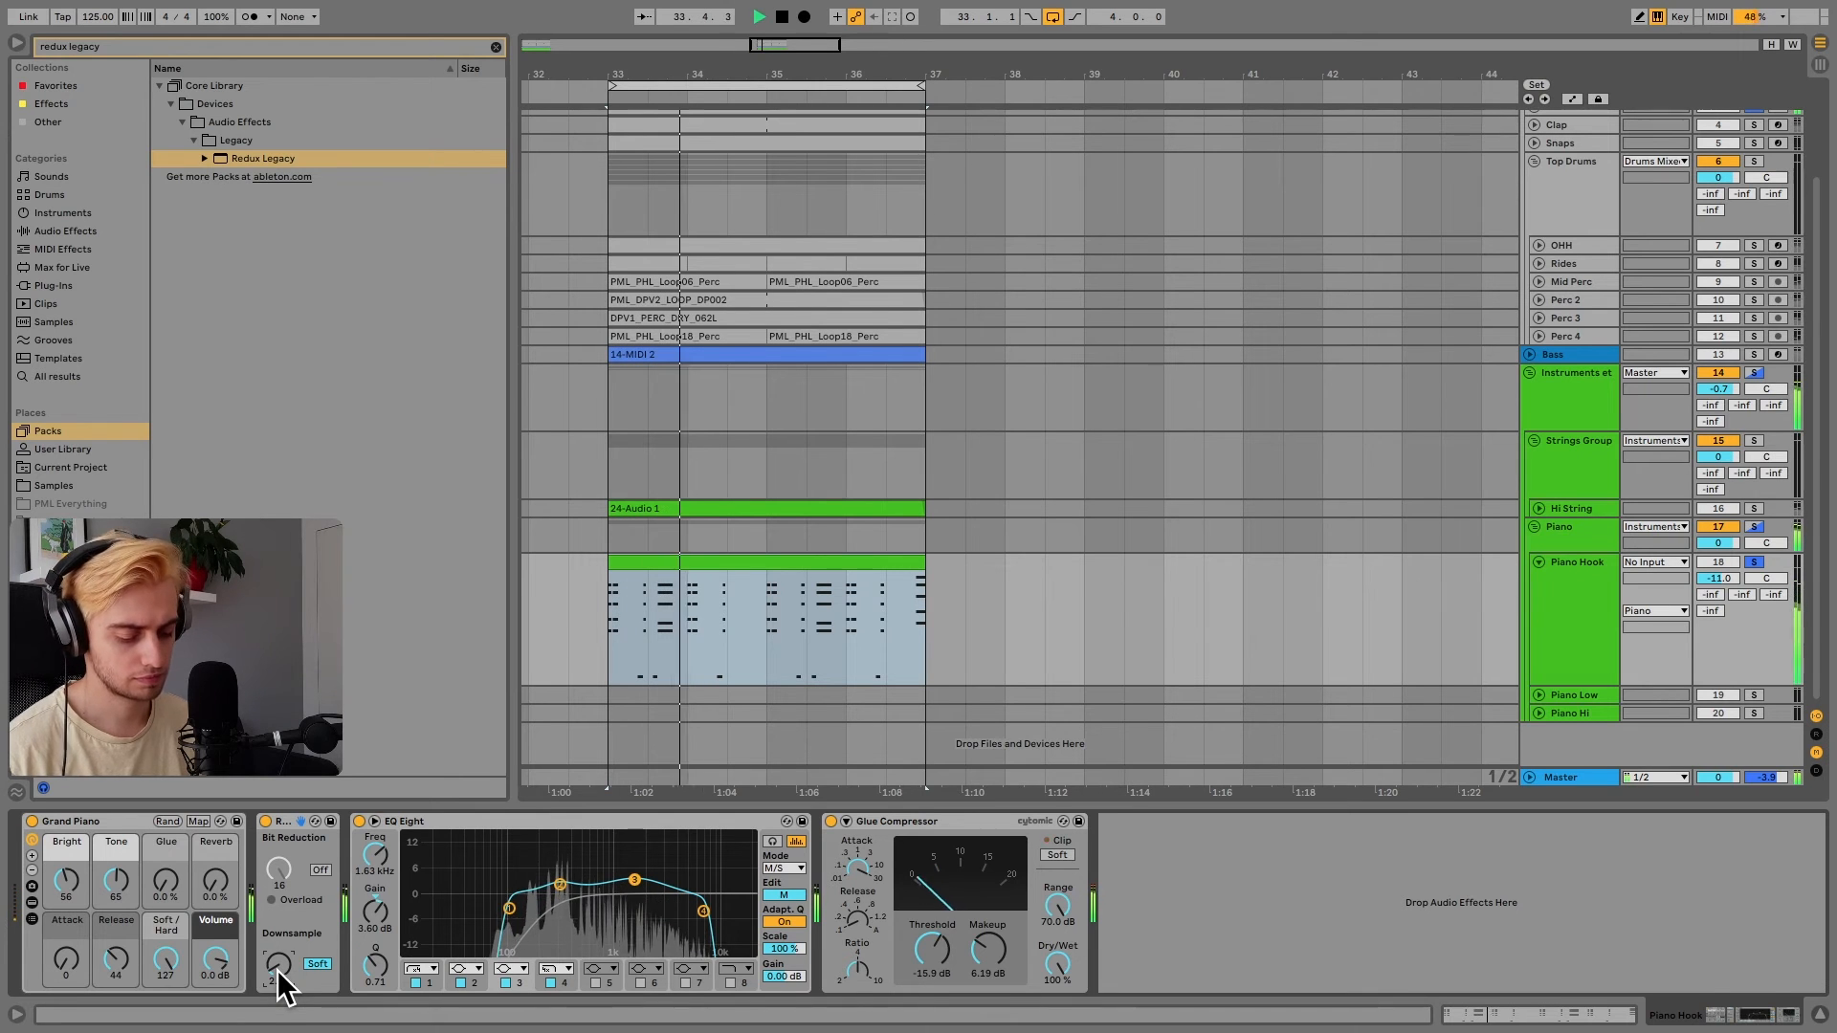
{"action": "key", "text": "Return"}
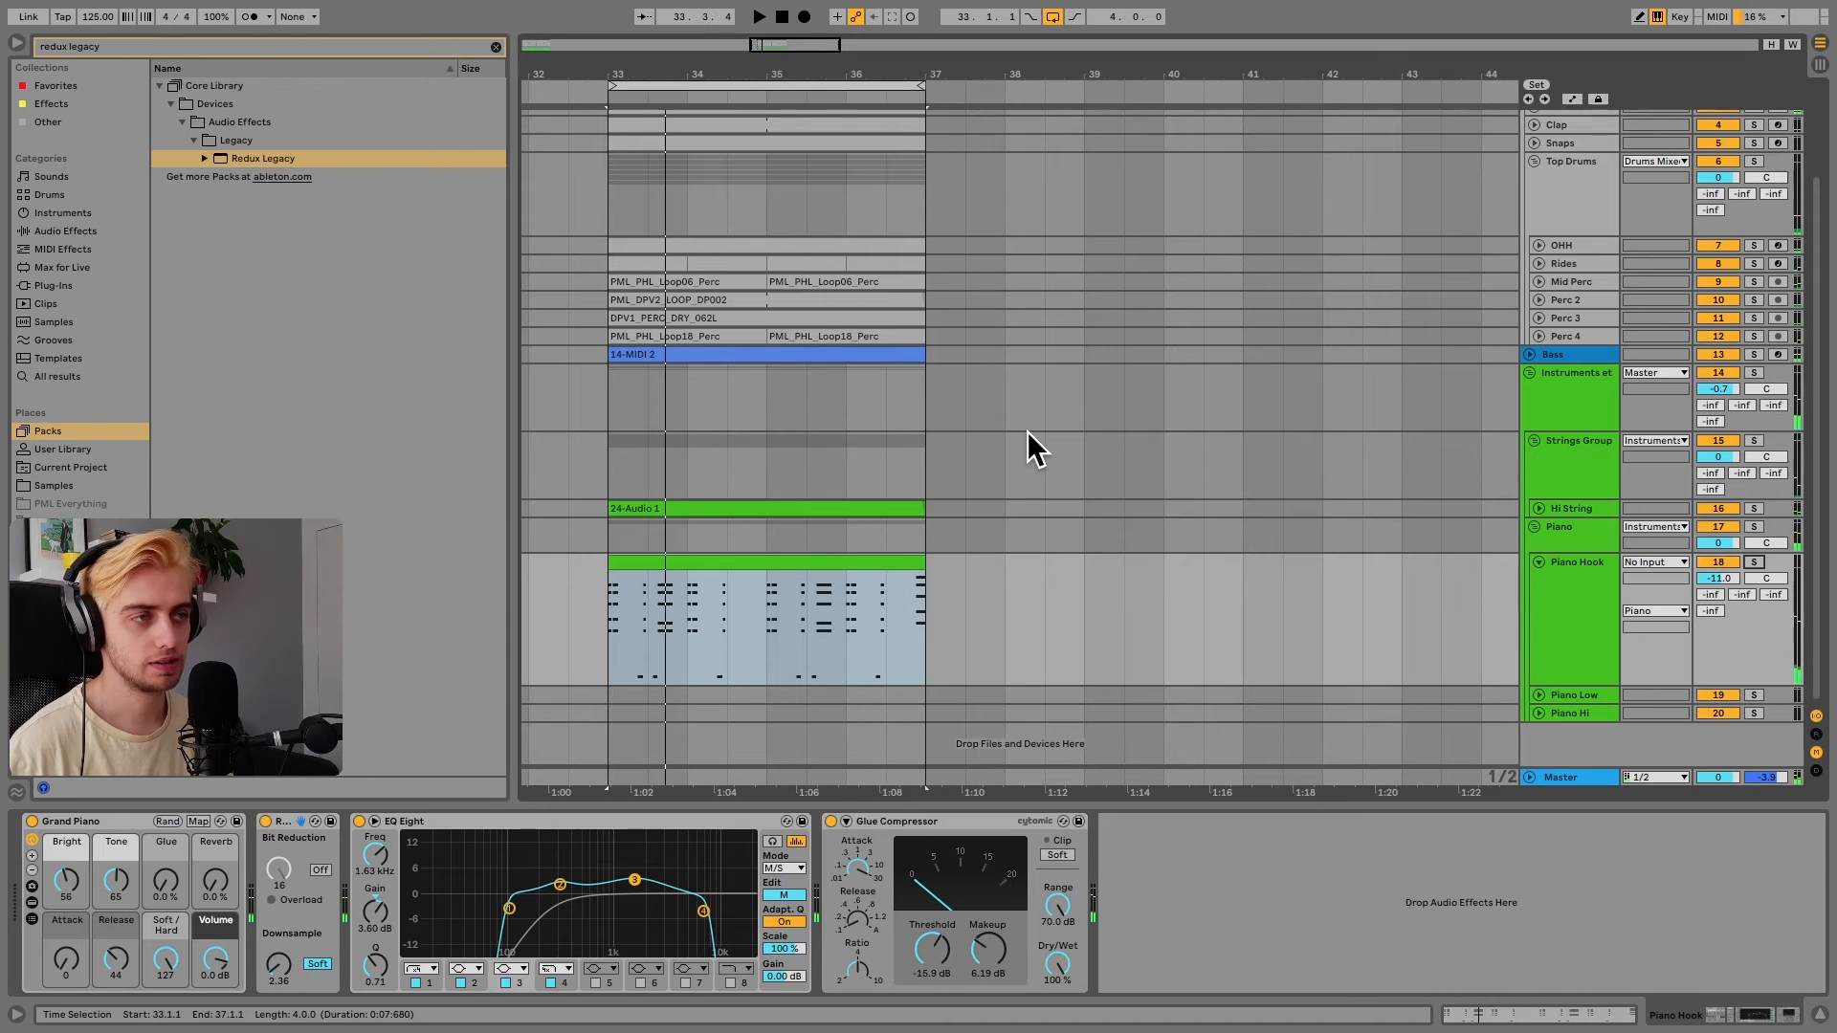
{"action": "key", "text": "space"}
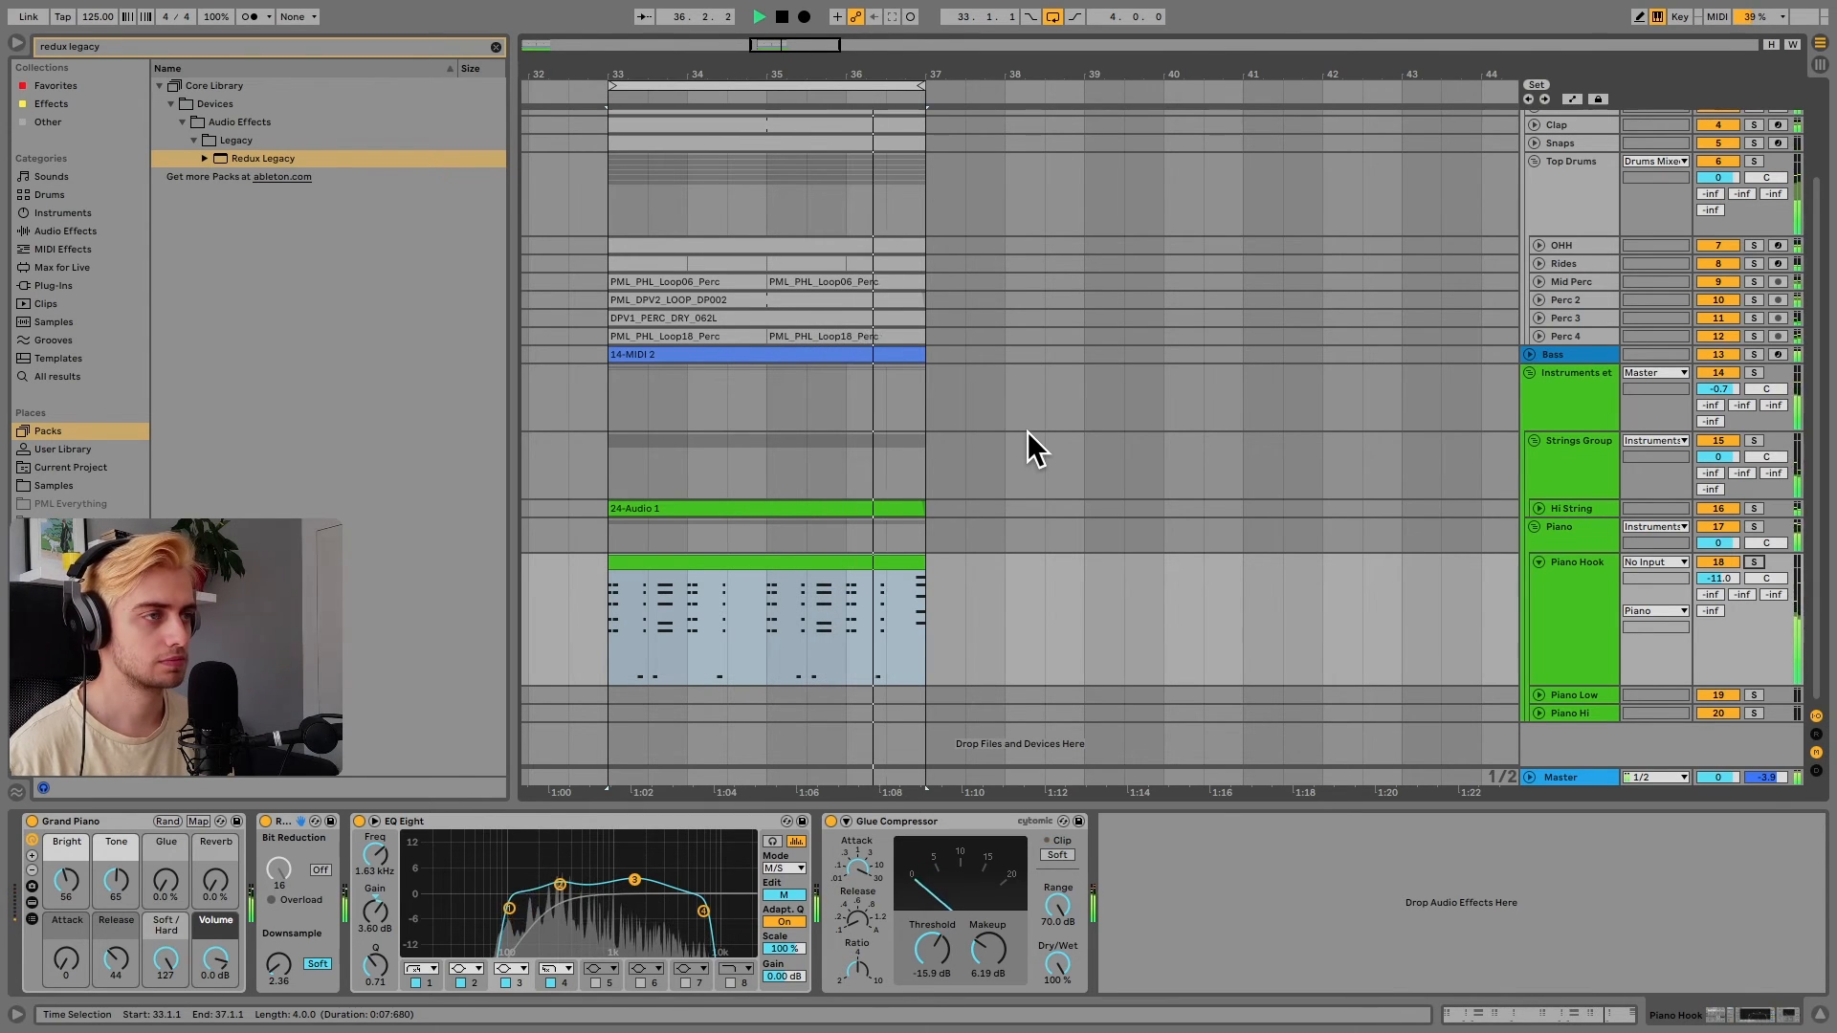
{"action": "key", "text": "space"}
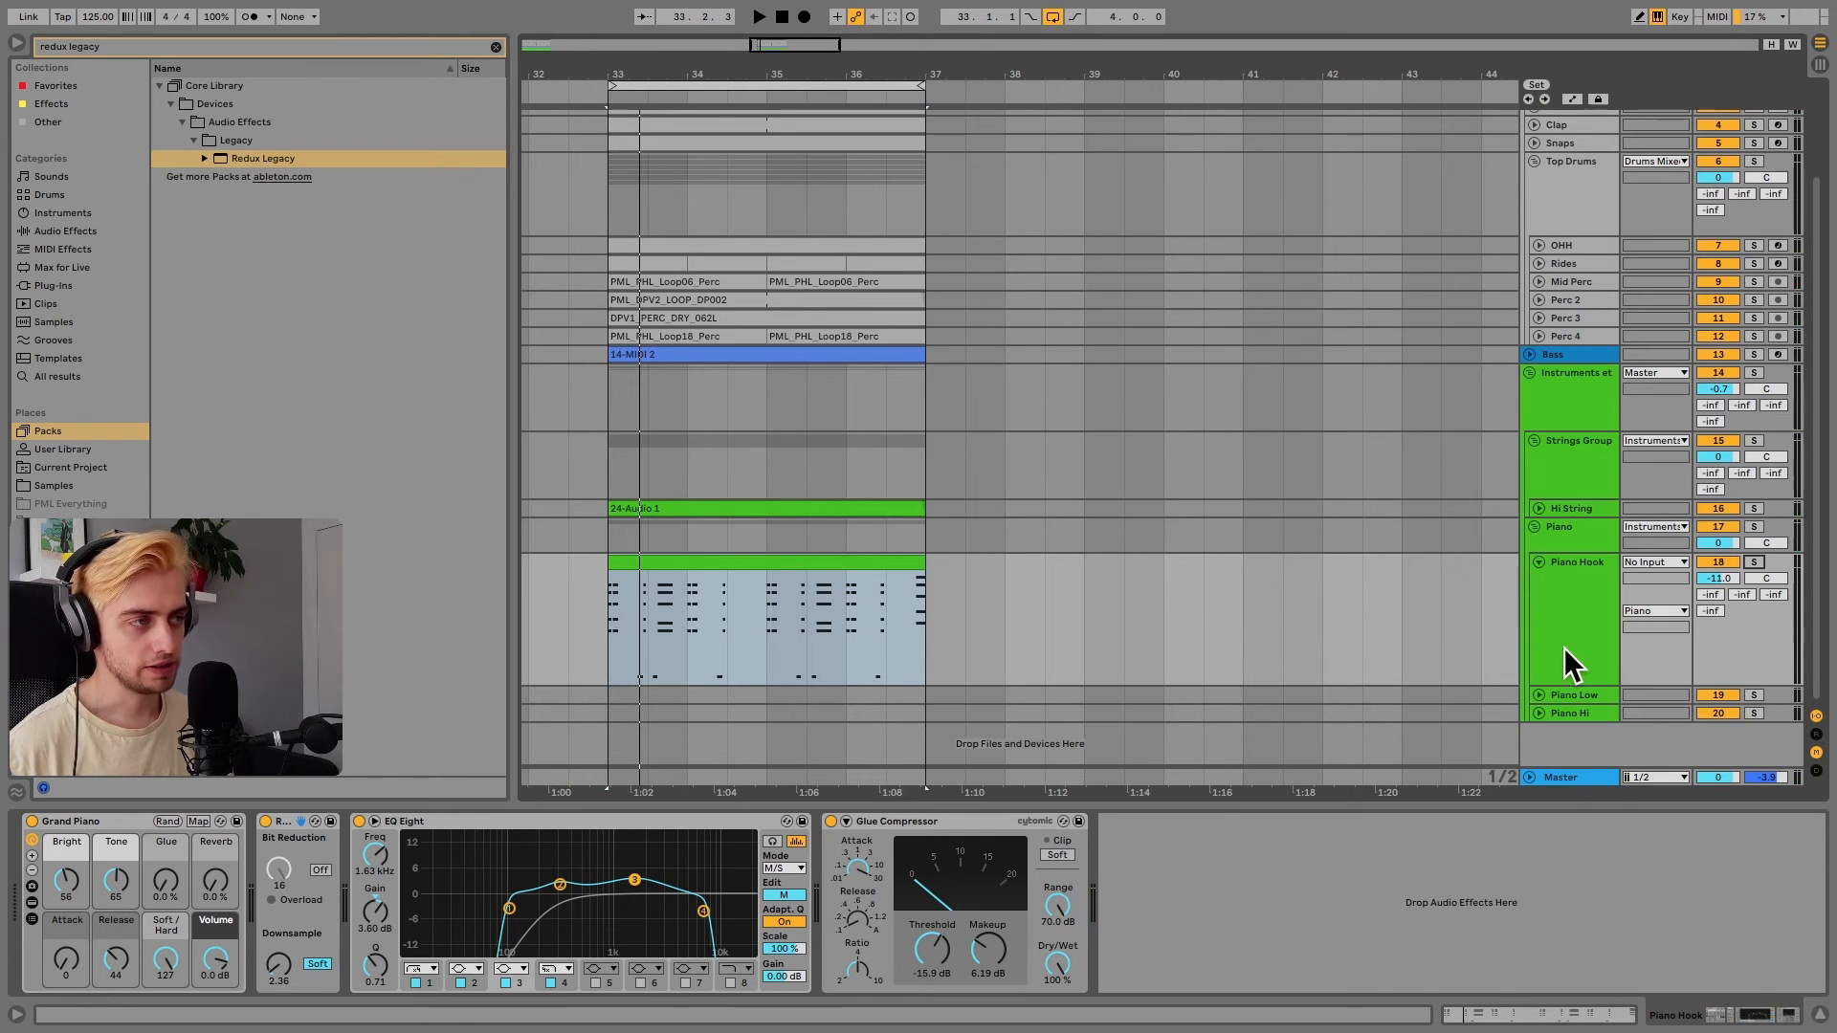
Unfold the Piano Low and Piano Hi tracks and copy the Piano Hook clip onto Piano Low at bar 33
{"action": "left_click", "coordinate": [1538, 694]}
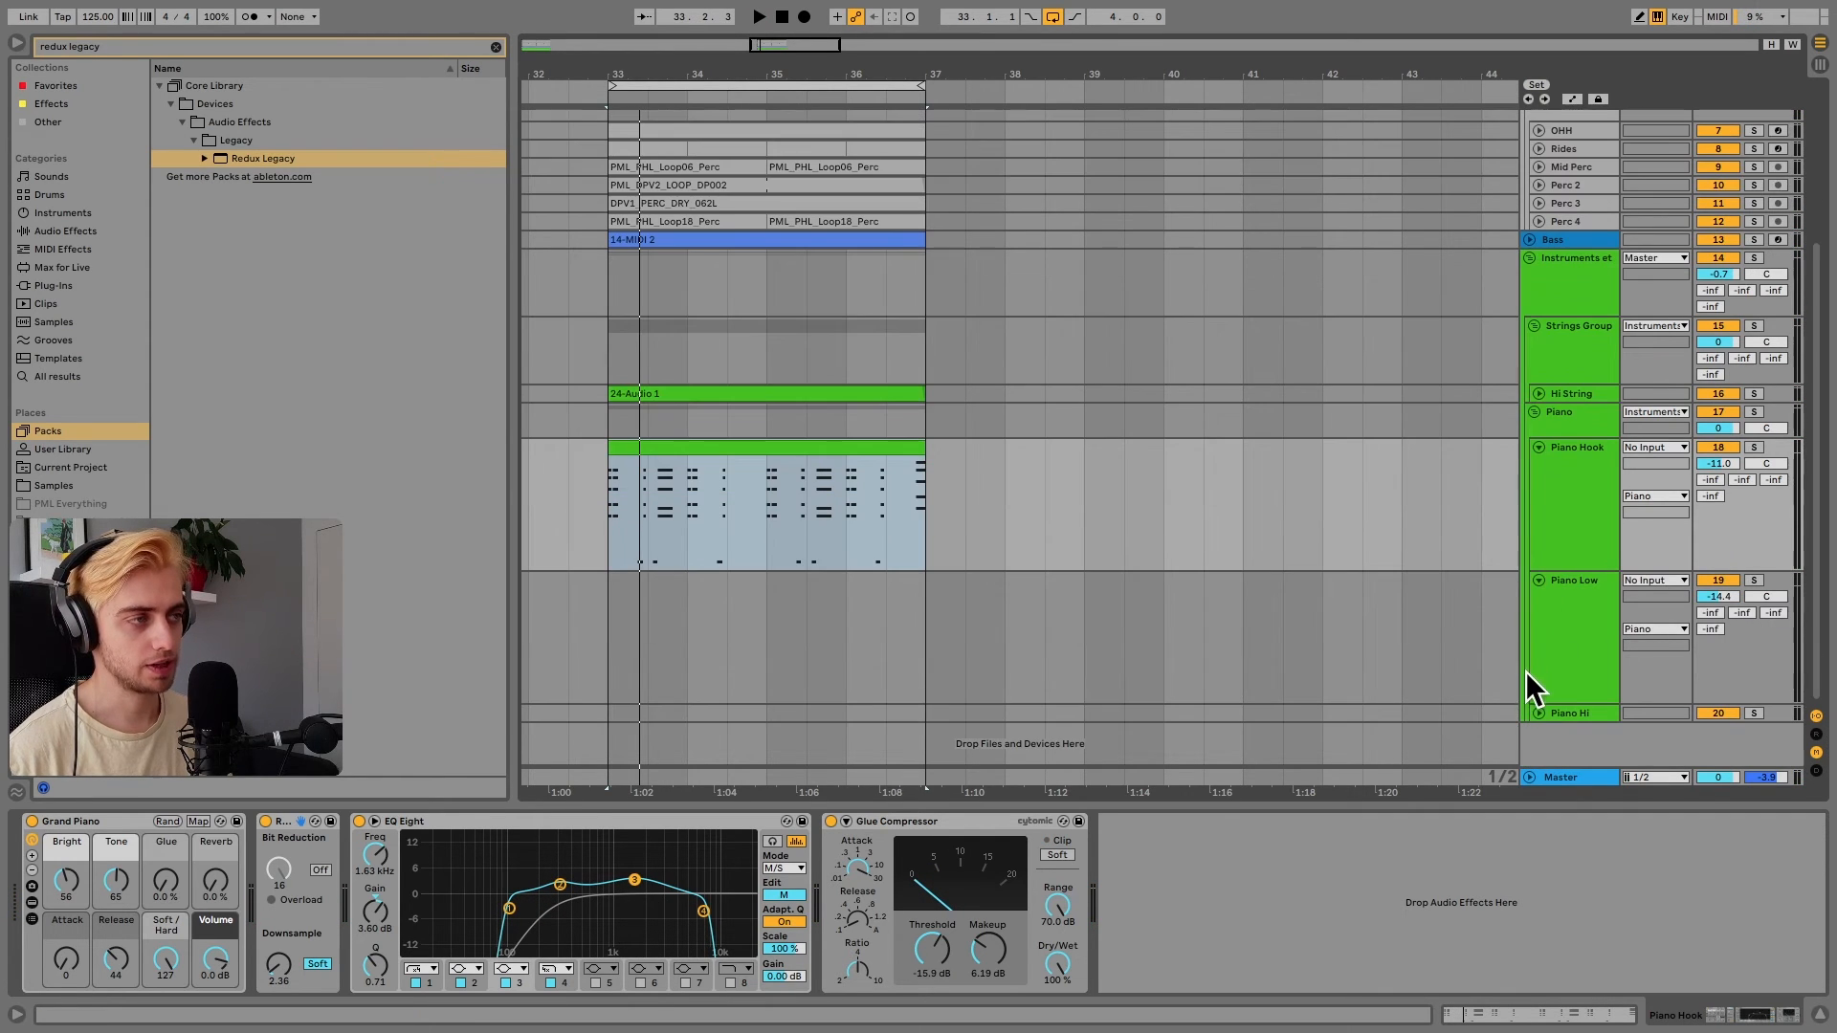
{"action": "left_click", "coordinate": [1540, 710]}
{"action": "scroll", "coordinate": [1253, 633], "scroll_direction": "down", "scroll_amount": 1}
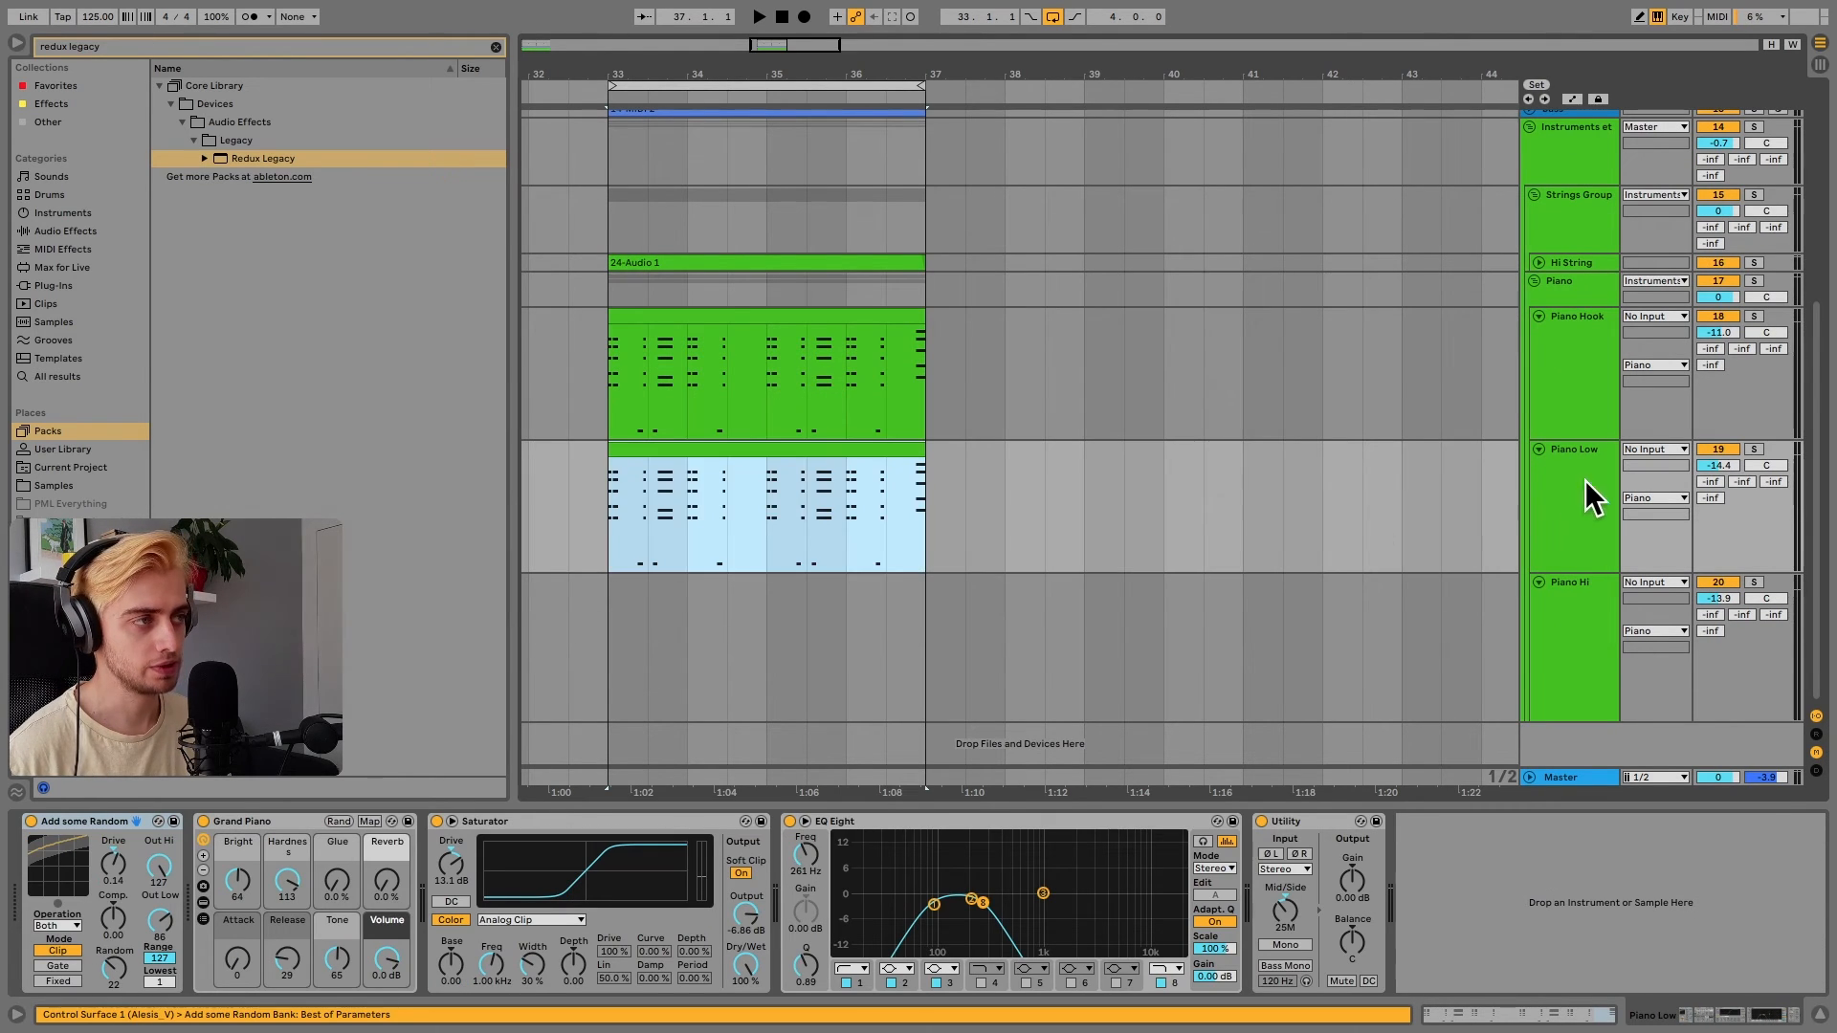
{"action": "left_click", "coordinate": [1584, 479]}
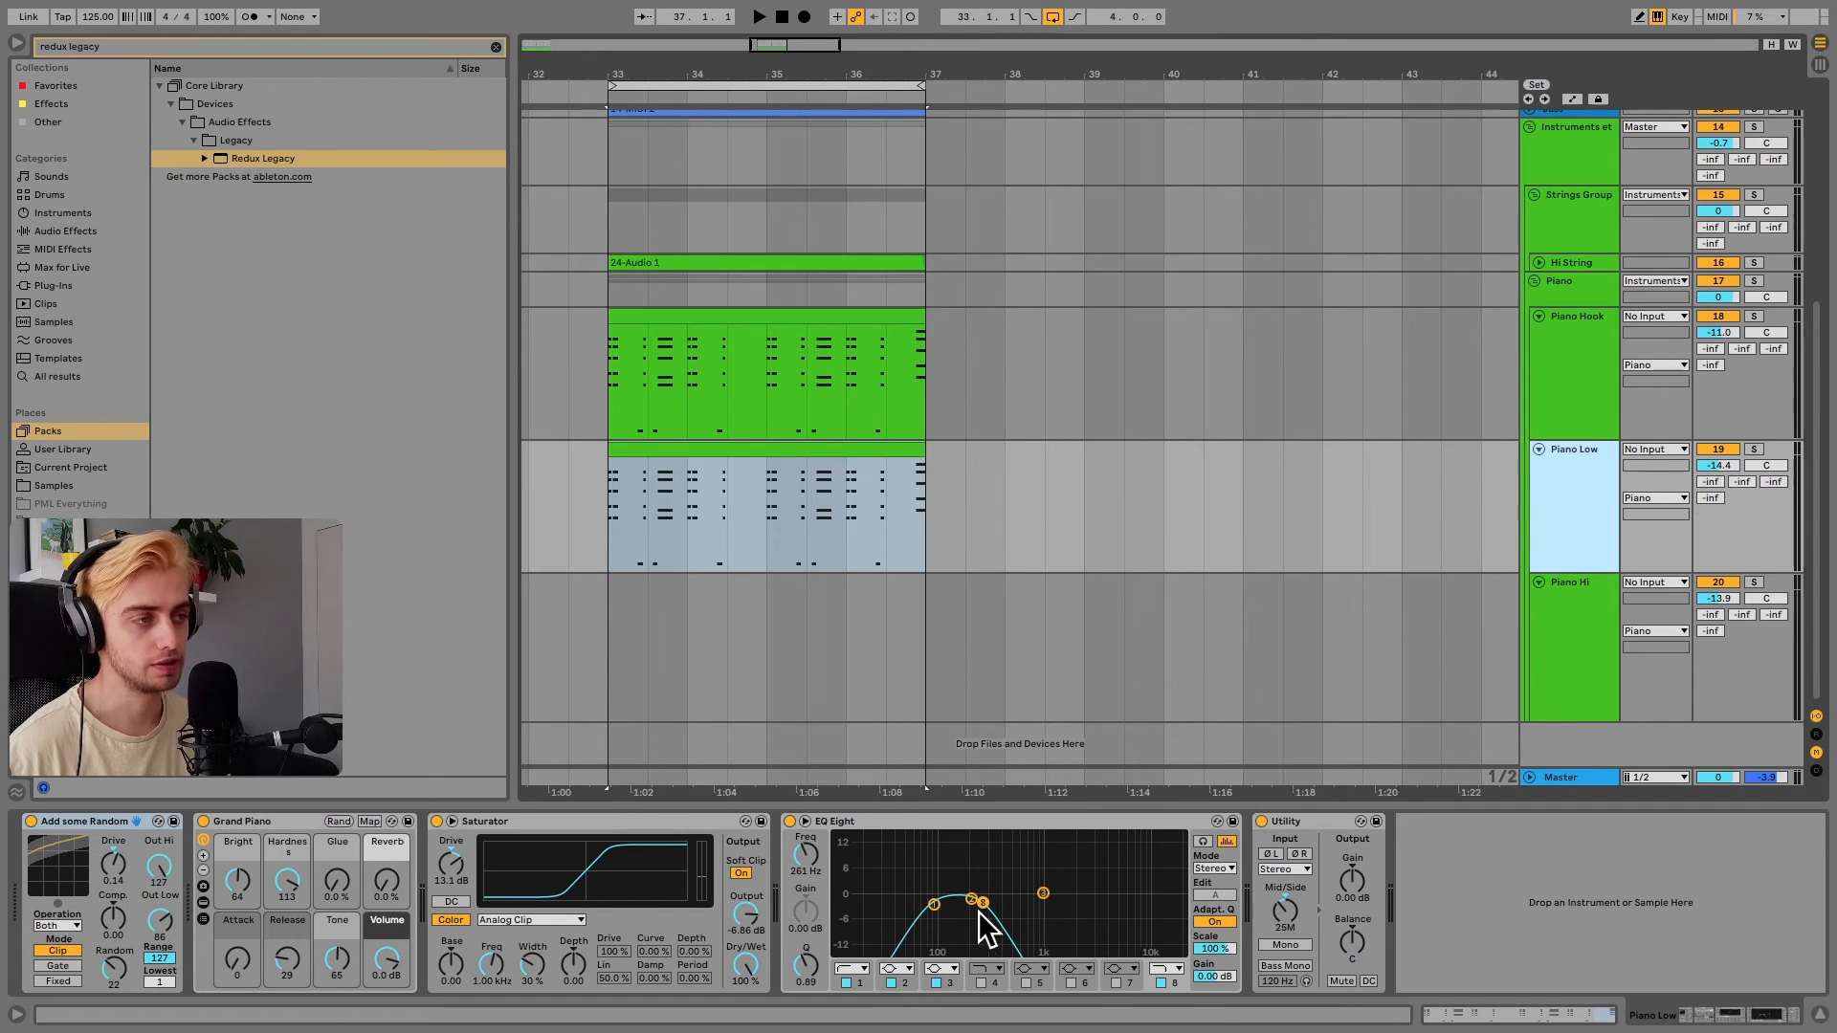
Thin out the chord notes in the Piano Low clip and audition the track soloed
{"action": "double_click", "coordinate": [644, 469]}
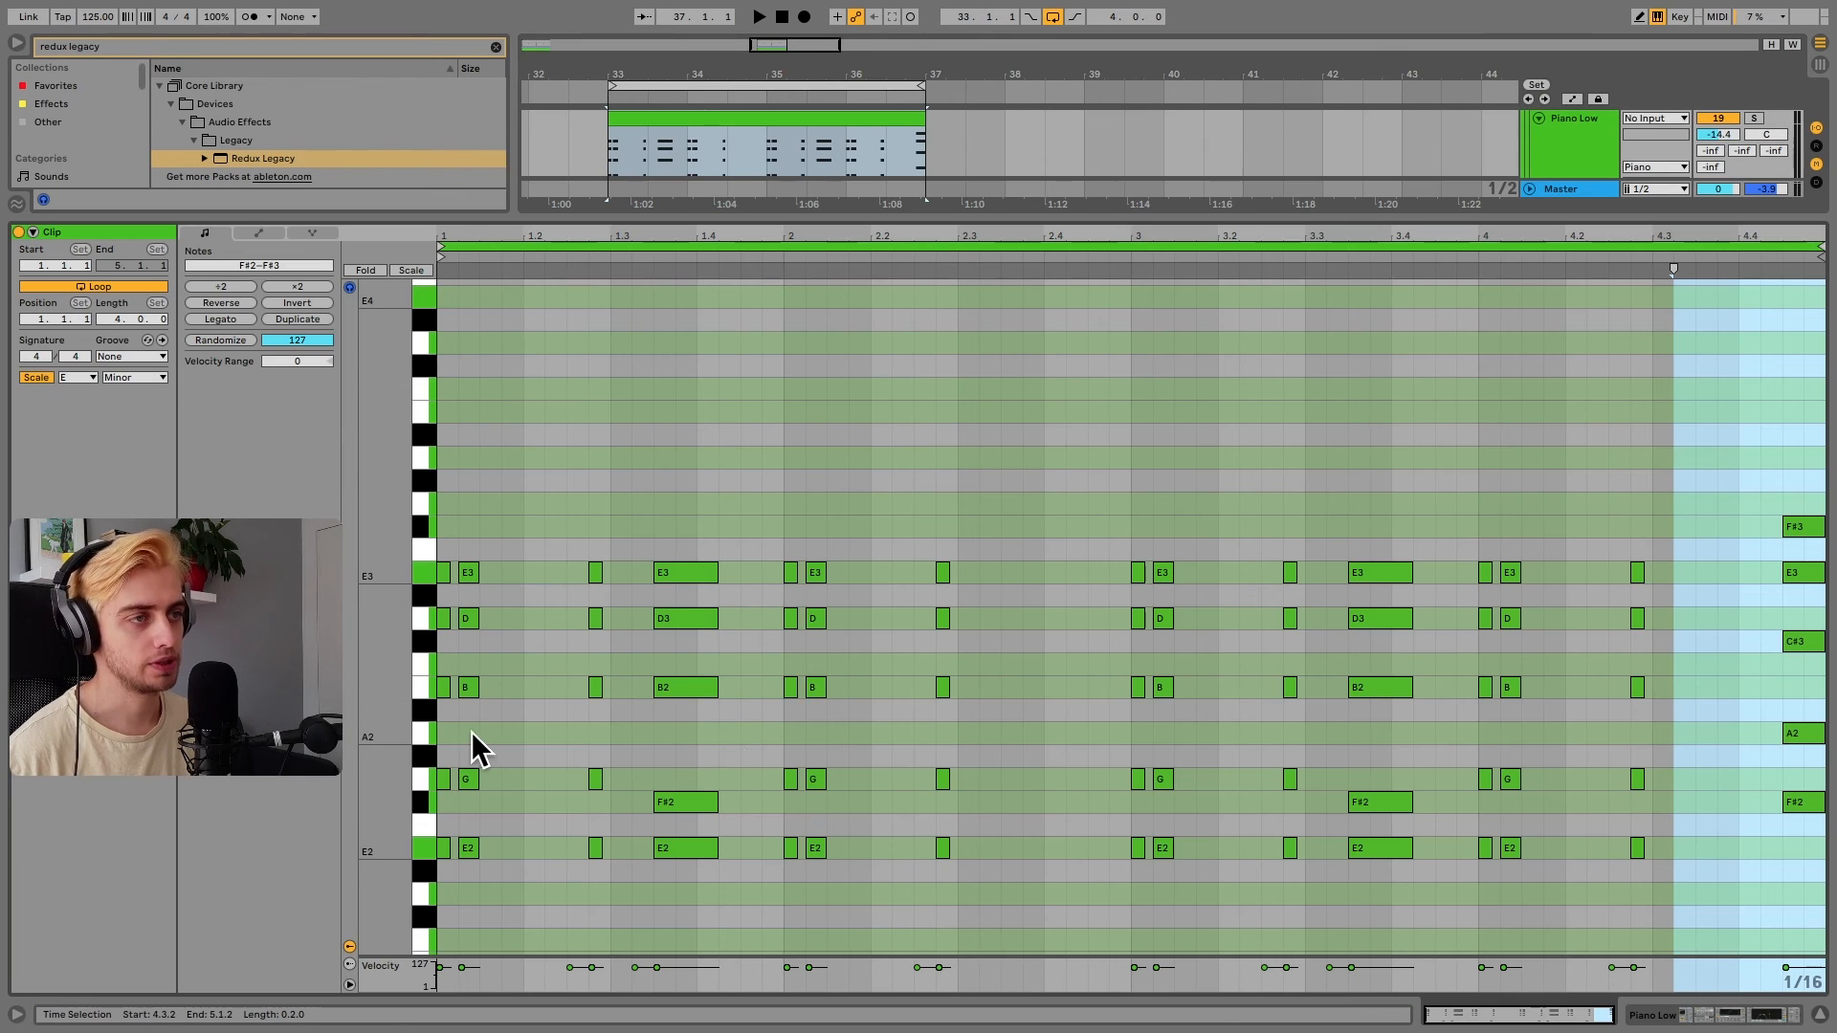
{"action": "left_click", "coordinate": [352, 289]}
{"action": "left_click_drag", "start_coordinate": [1804, 706], "coordinate": [1804, 741]}
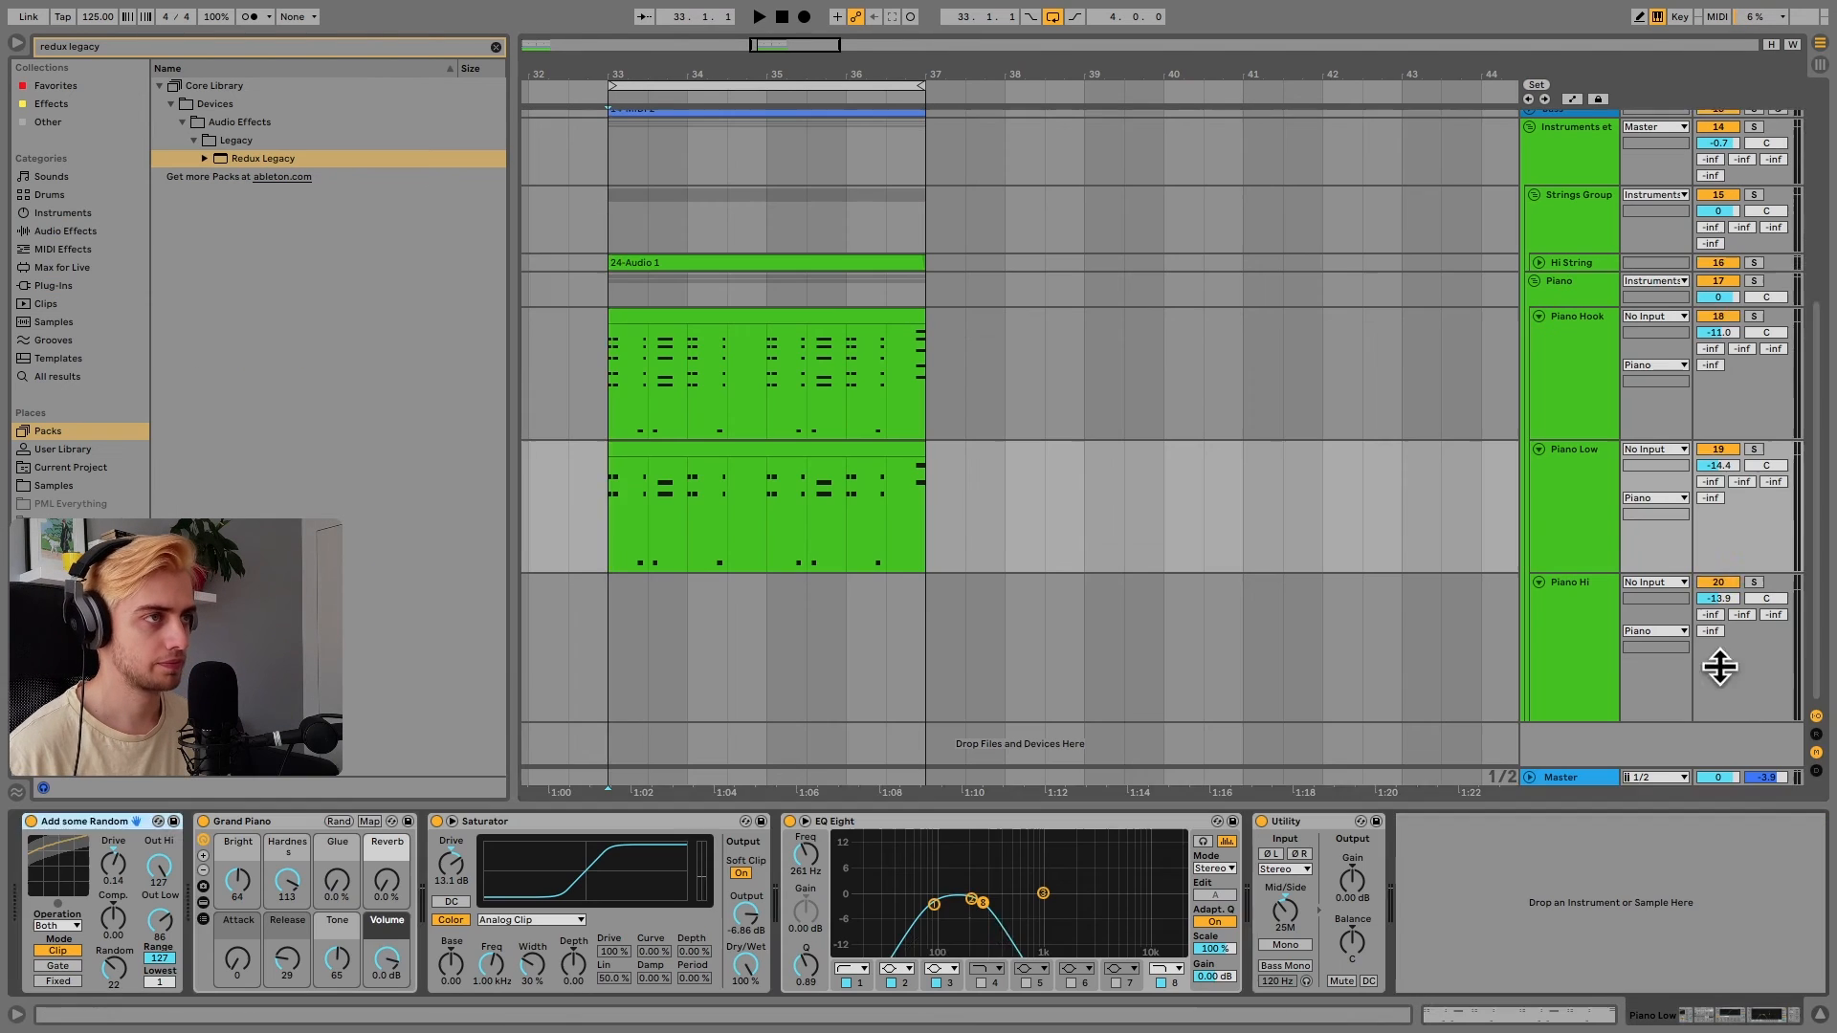
{"action": "key", "text": "space"}
{"action": "left_click", "coordinate": [1751, 450]}
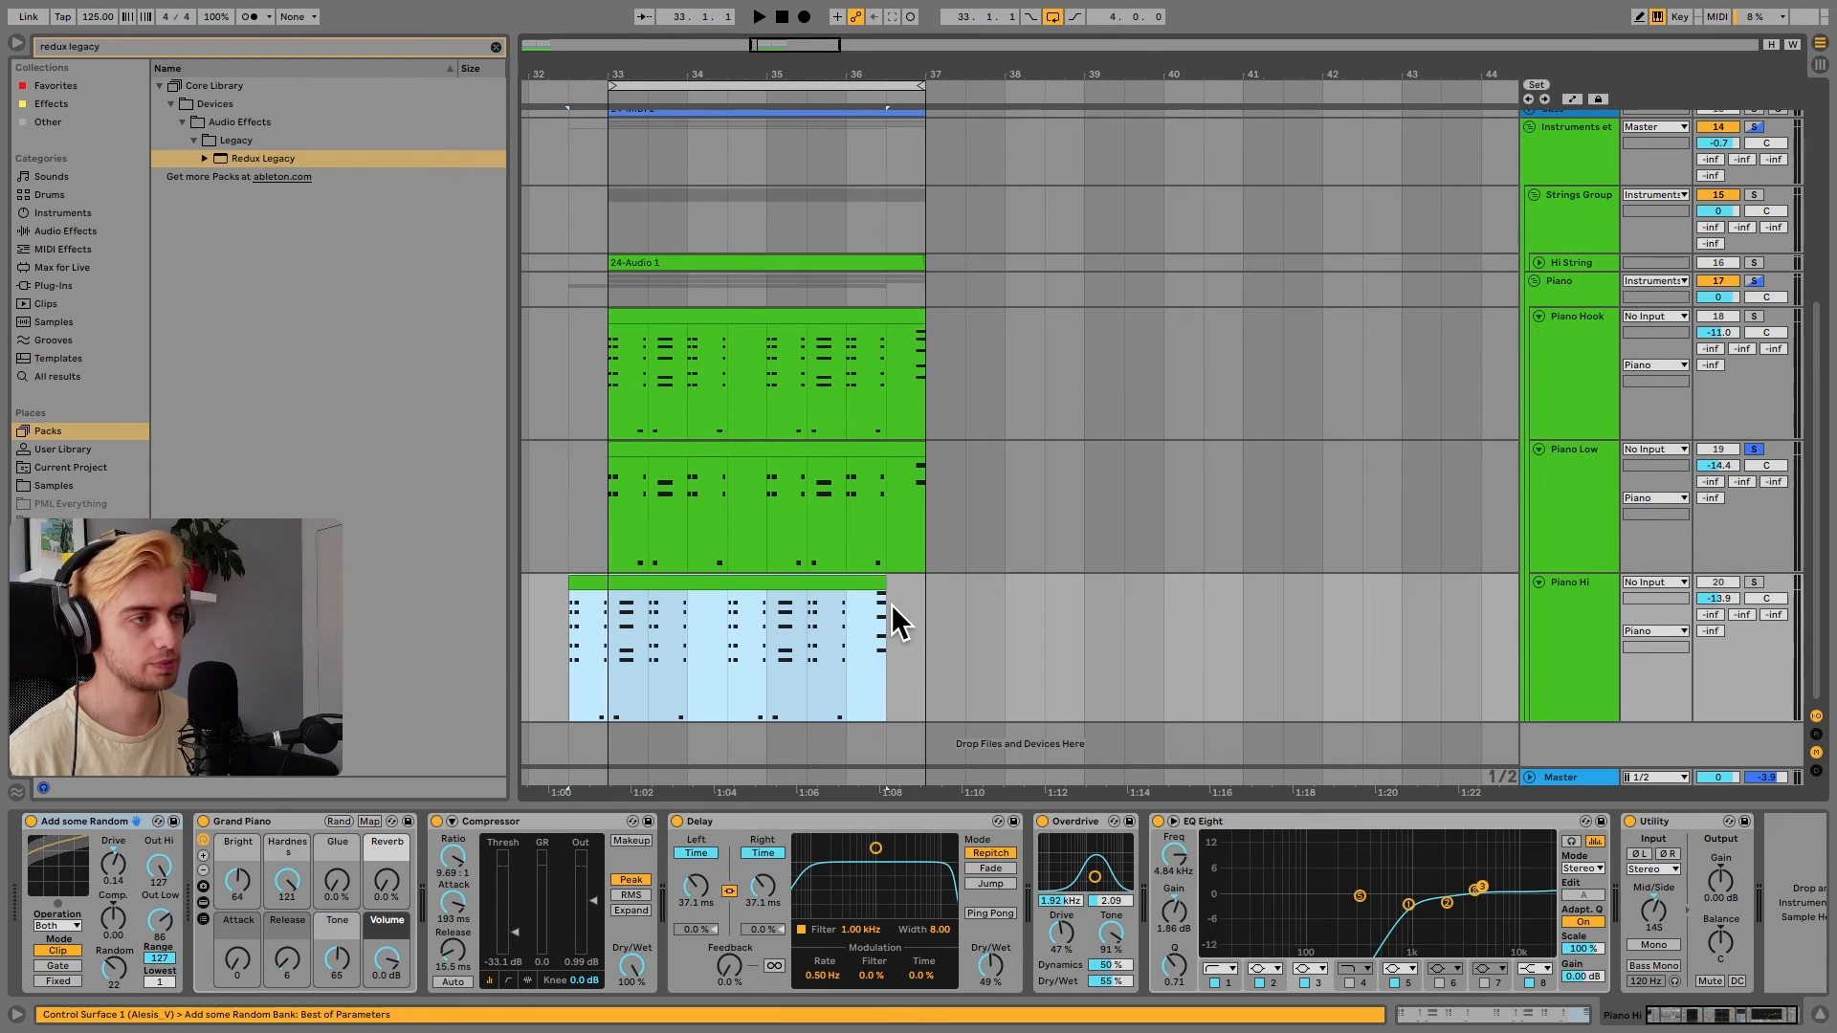
Place a copy of the chord clip on Piano Hi at bar 33, thin out its notes, and audition it soloed
{"action": "left_click_drag", "start_coordinate": [841, 574], "coordinate": [881, 577]}
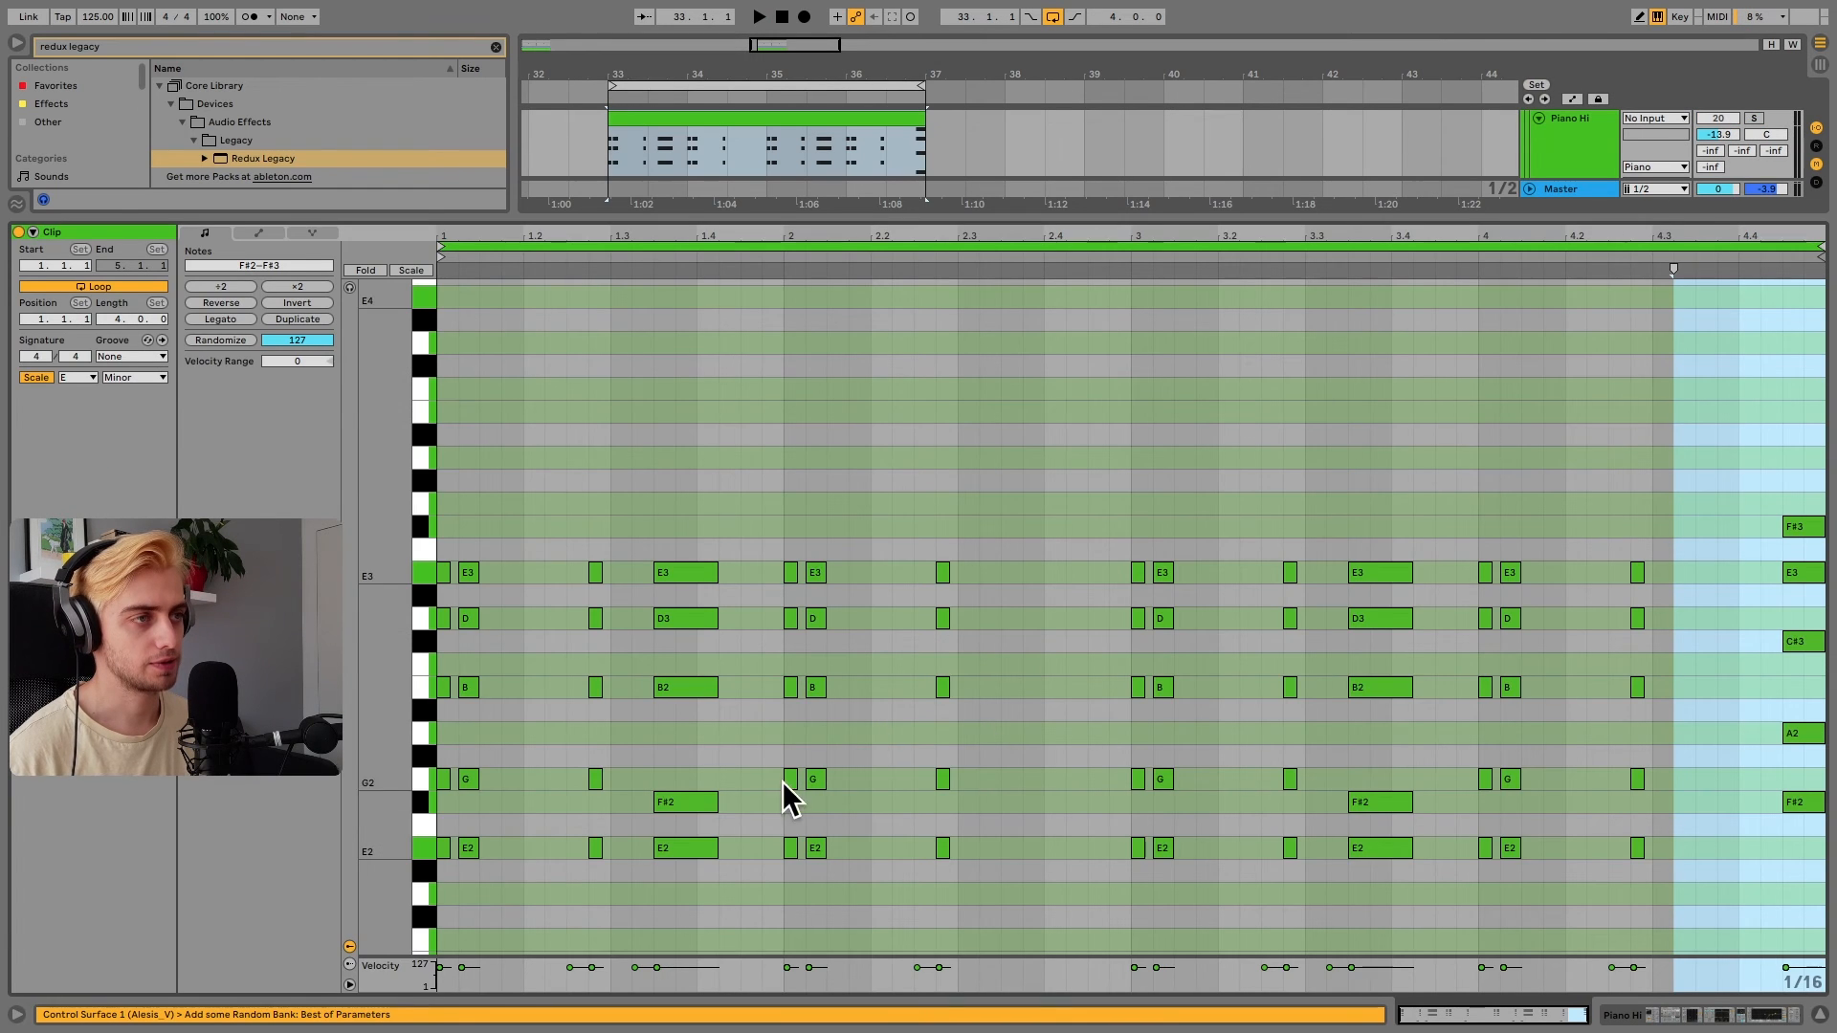
{"action": "scroll", "coordinate": [536, 830], "scroll_direction": "down", "scroll_amount": 2}
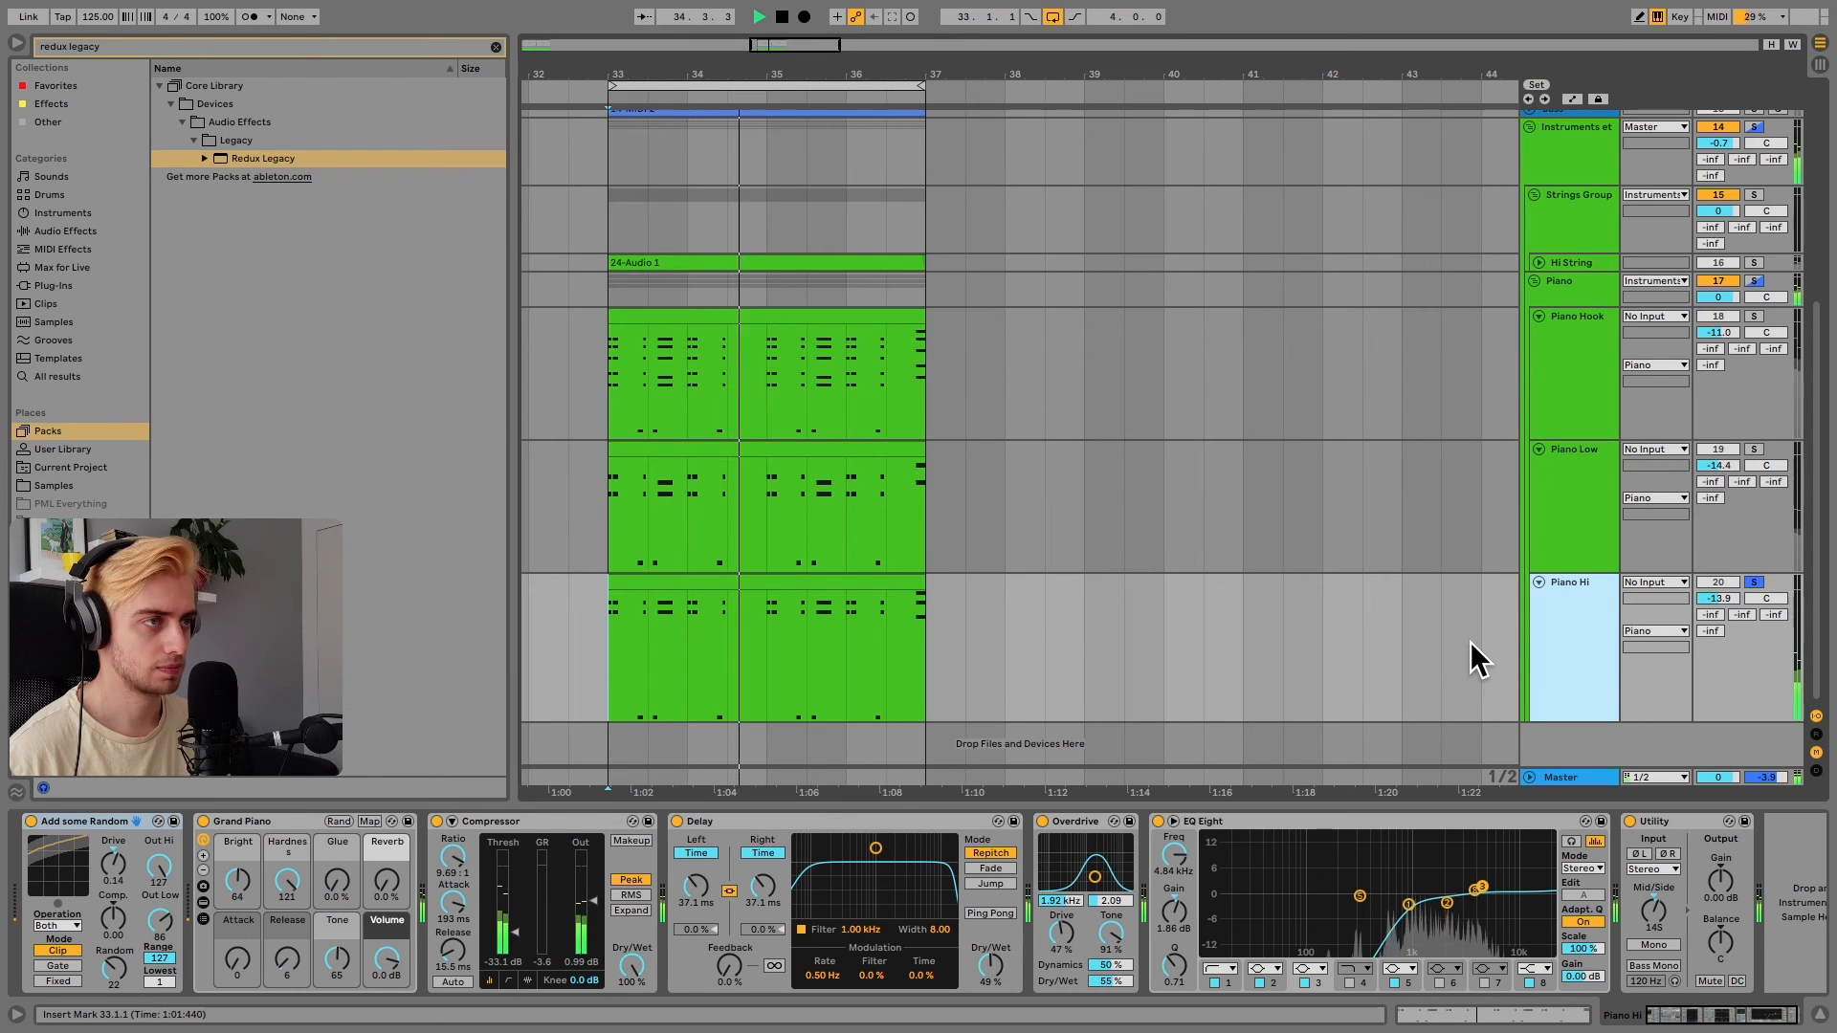
{"action": "key", "text": "space"}
Hide the device chain and play the three piano layers together with the full mix
{"action": "left_click_drag", "start_coordinate": [981, 966], "coordinate": [1020, 949]}
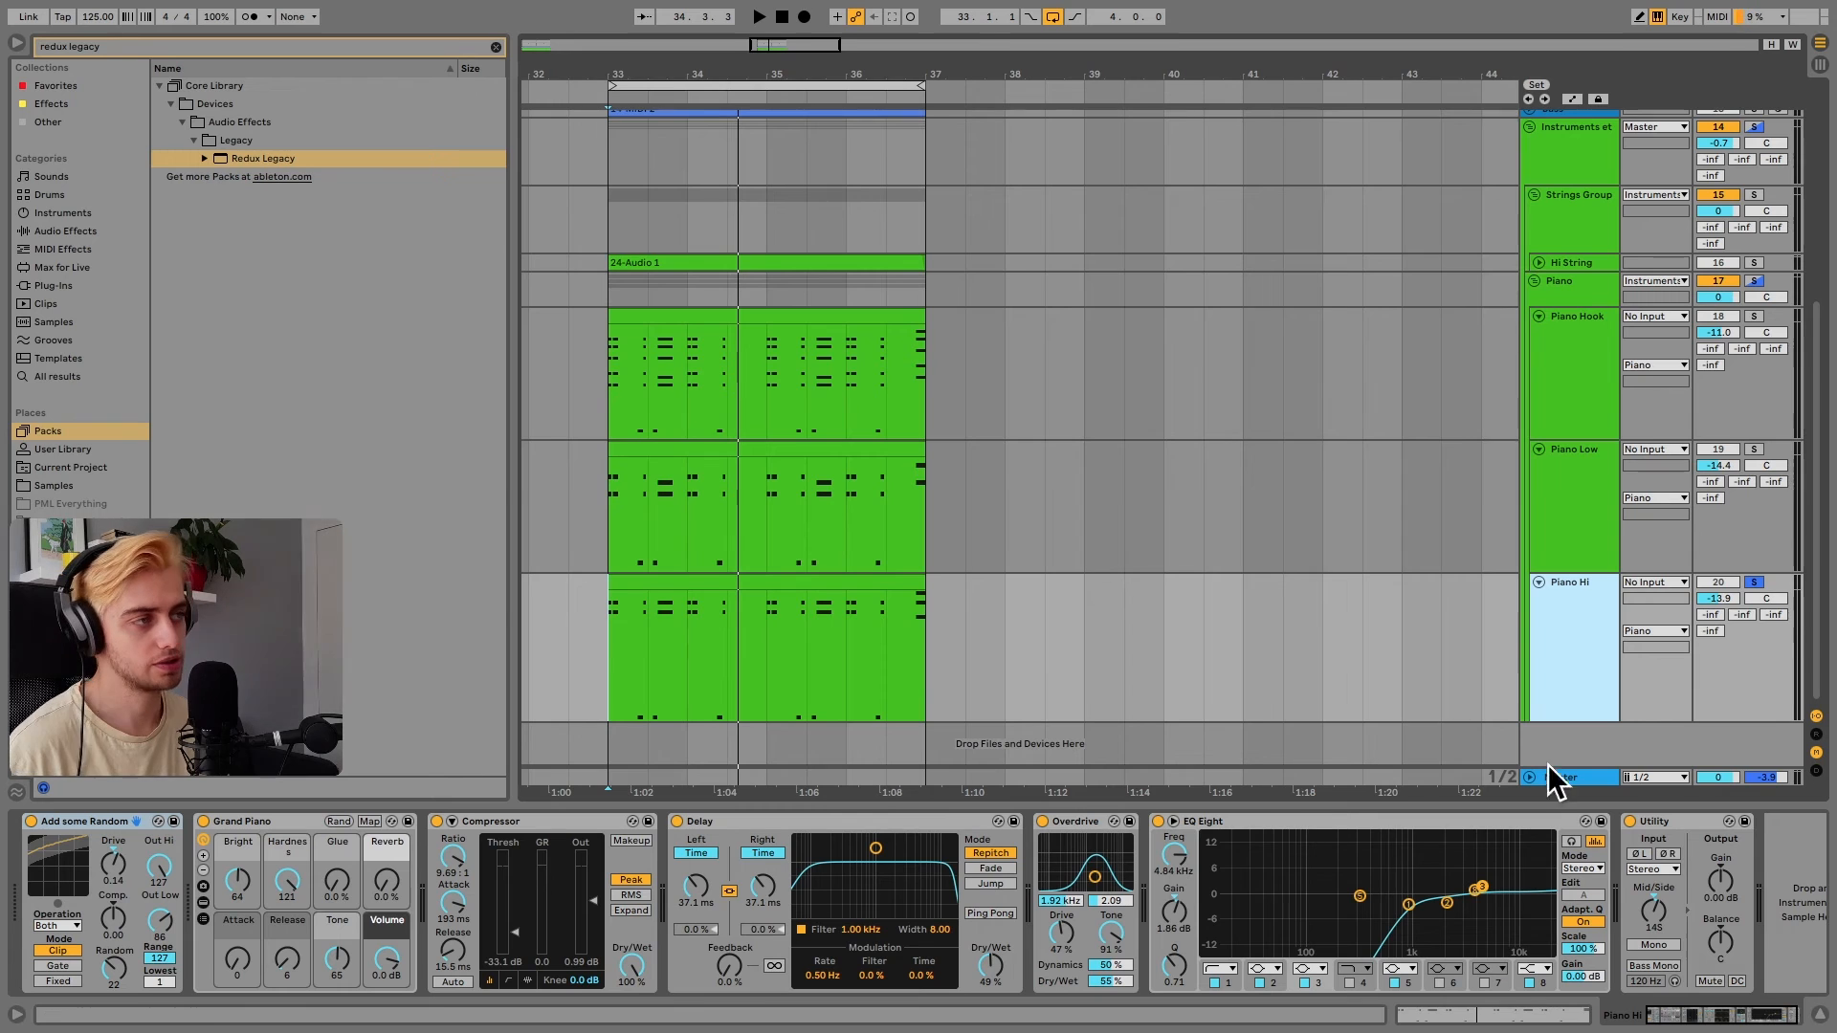
{"action": "left_click", "coordinate": [1815, 1014]}
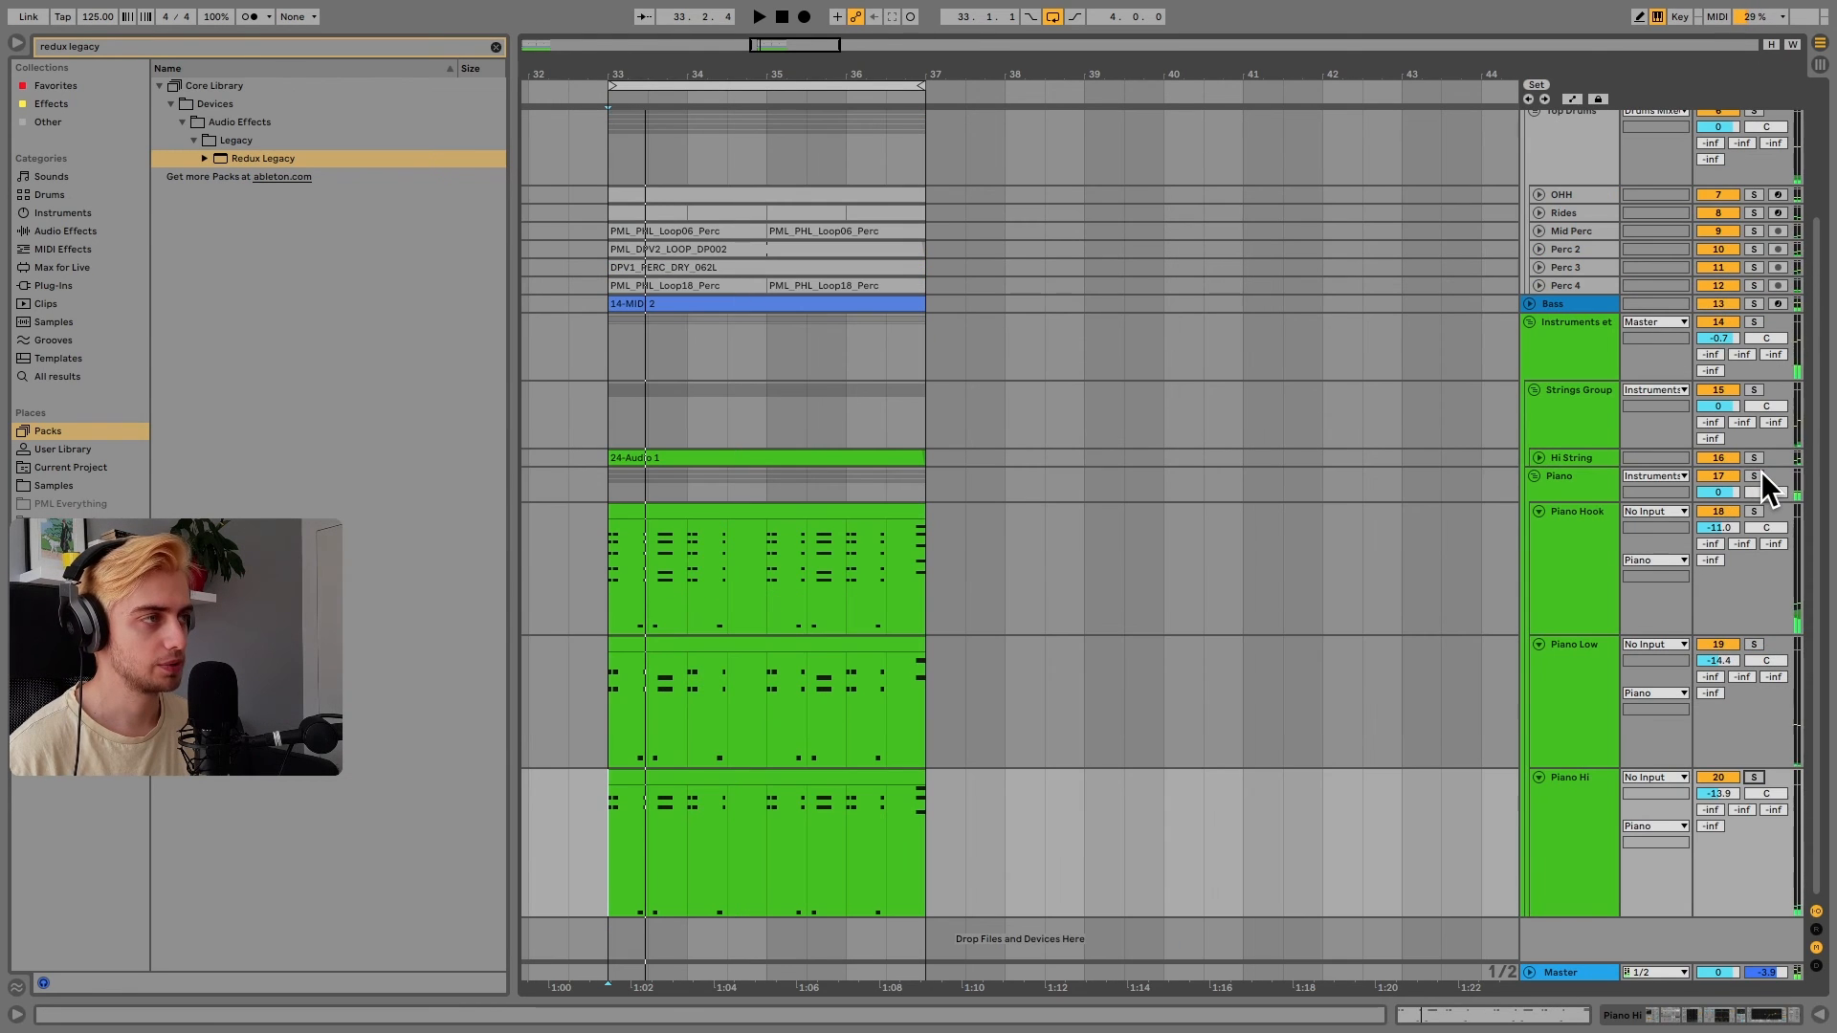
{"action": "key", "text": "space"}
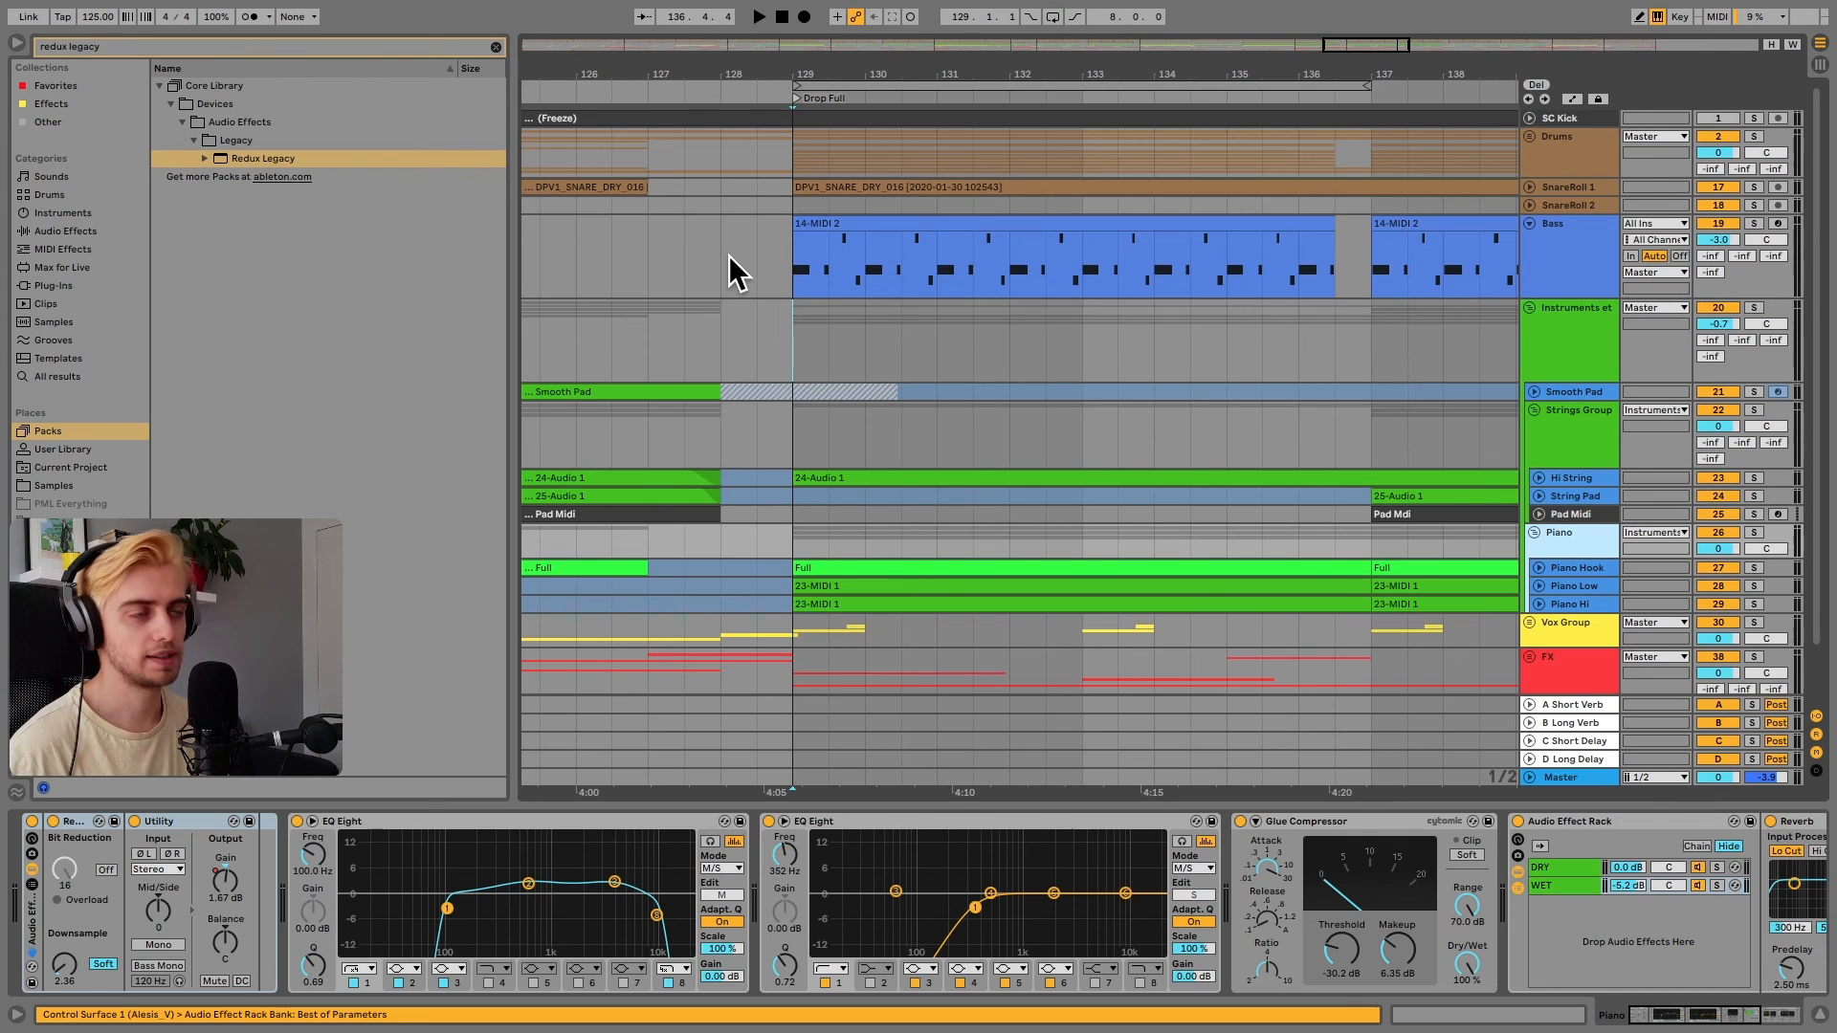
Play the full arrangement from bar 128 into the Drop Full section
{"action": "left_click", "coordinate": [729, 259]}
{"action": "key", "text": "space"}
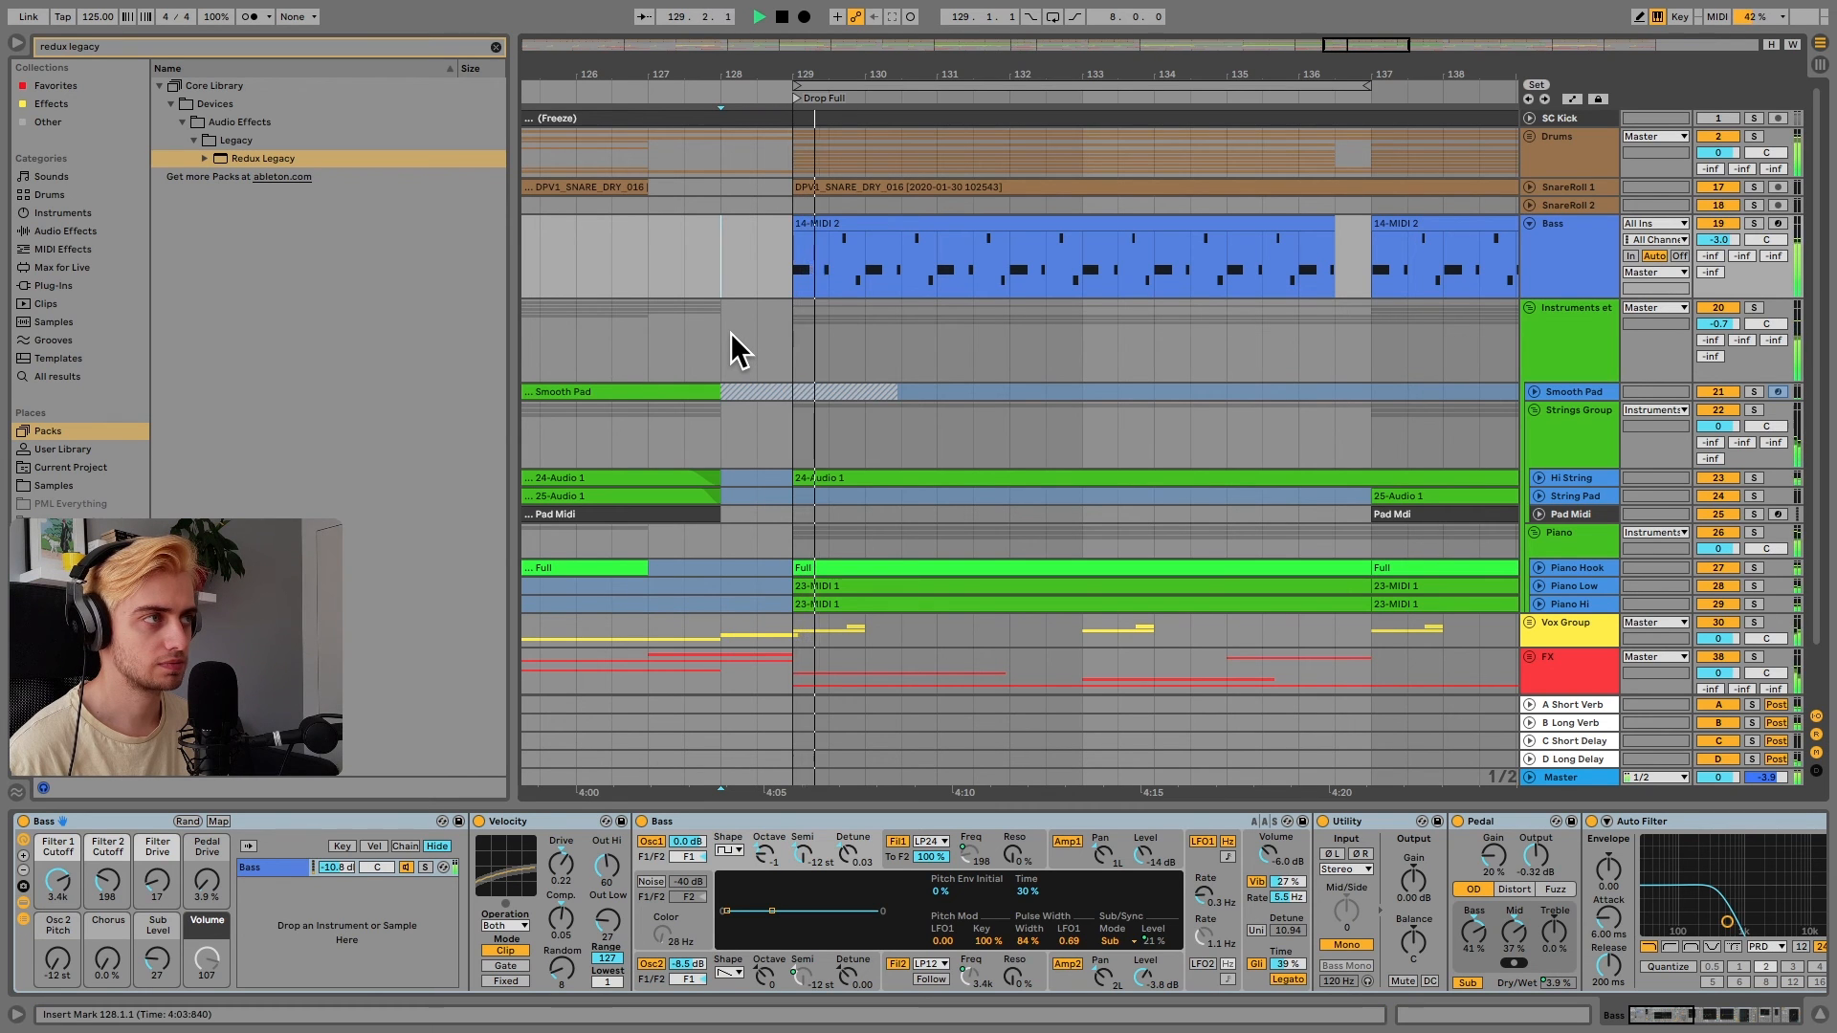
{"action": "left_click_drag", "start_coordinate": [885, 68], "coordinate": [848, 68]}
{"action": "left_click_drag", "start_coordinate": [1107, 74], "coordinate": [964, 79]}
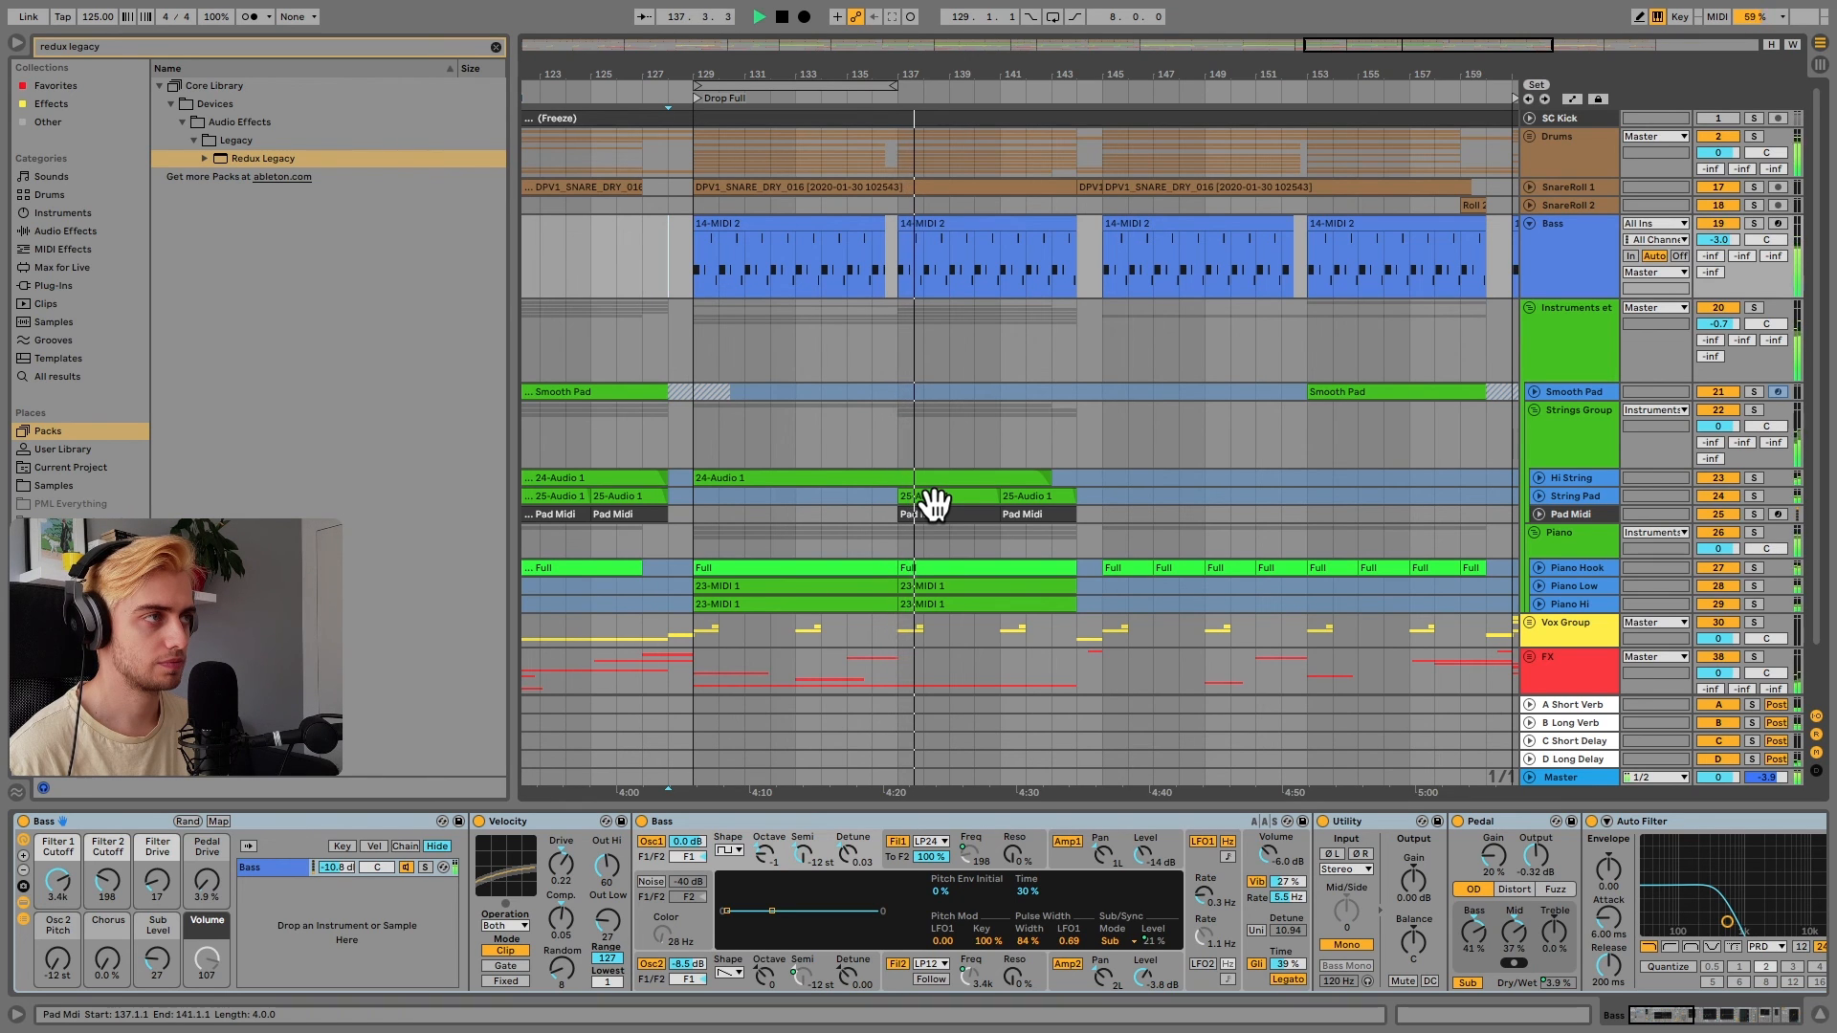
{"action": "key", "text": "space"}
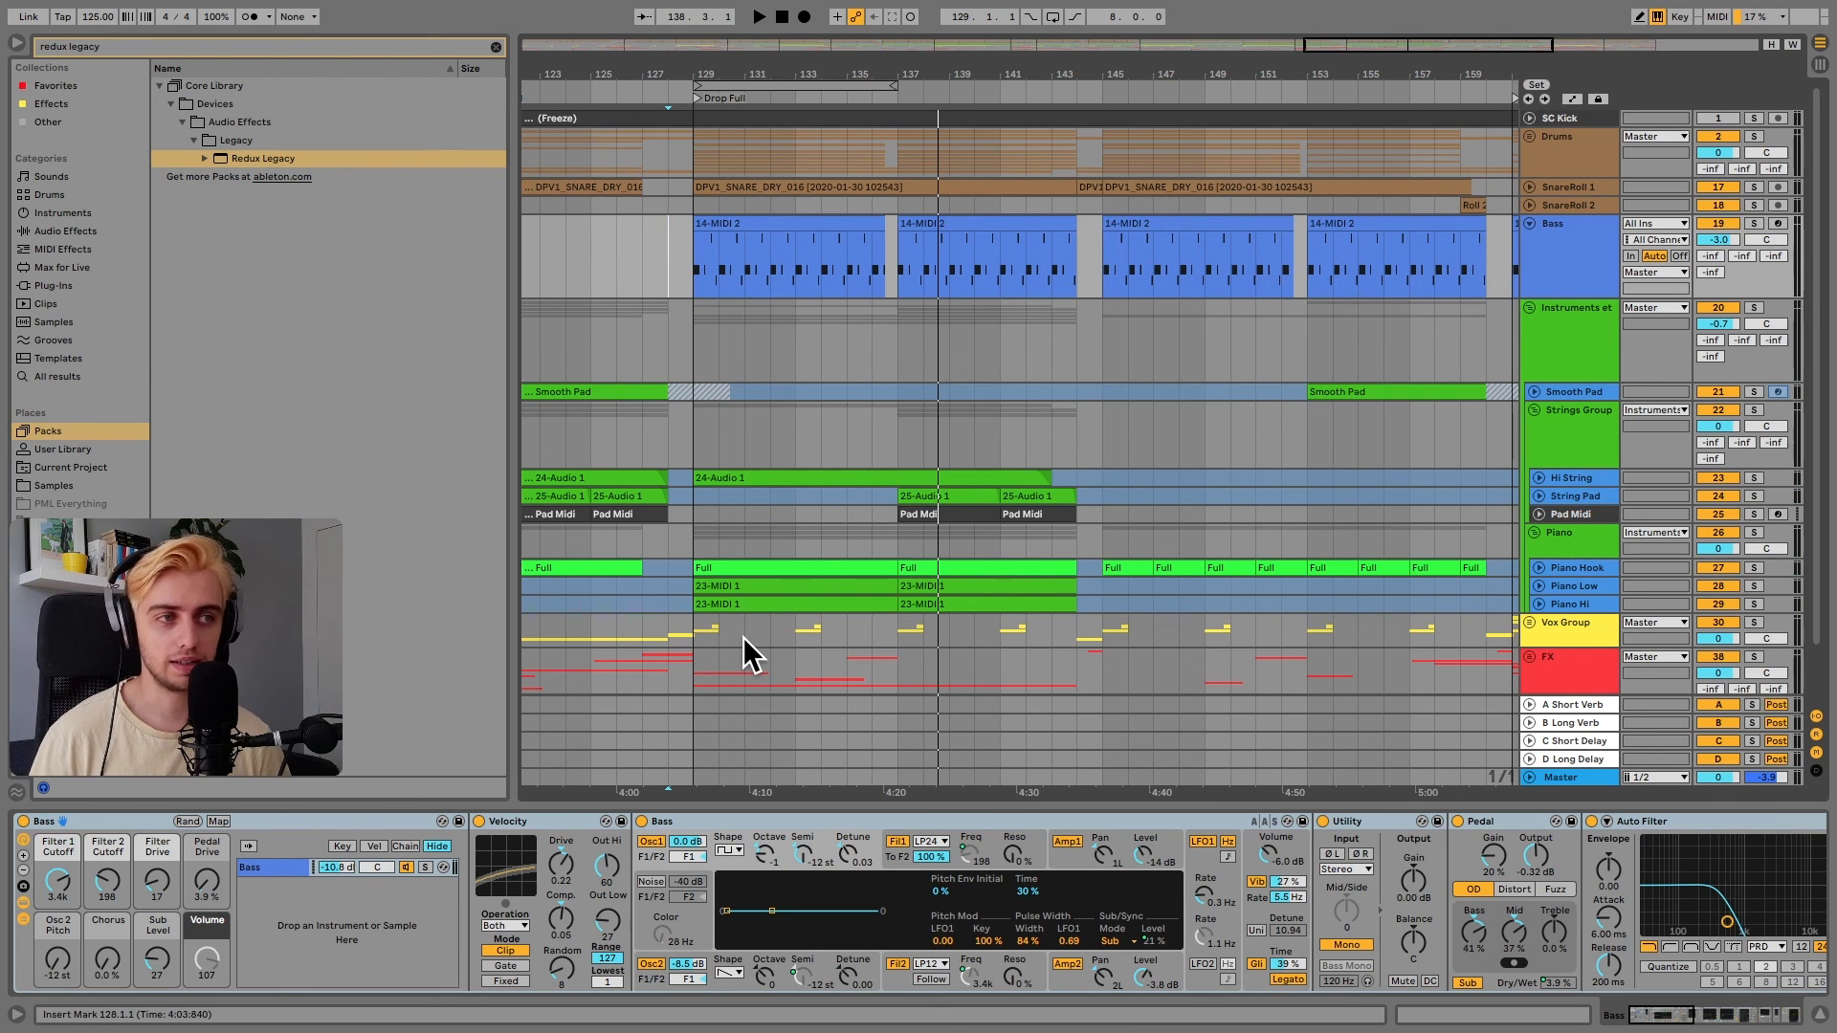
Place the playback start at bar 129 and examine the Piano group's effect chain through to the Reverb
{"action": "left_click", "coordinate": [695, 283]}
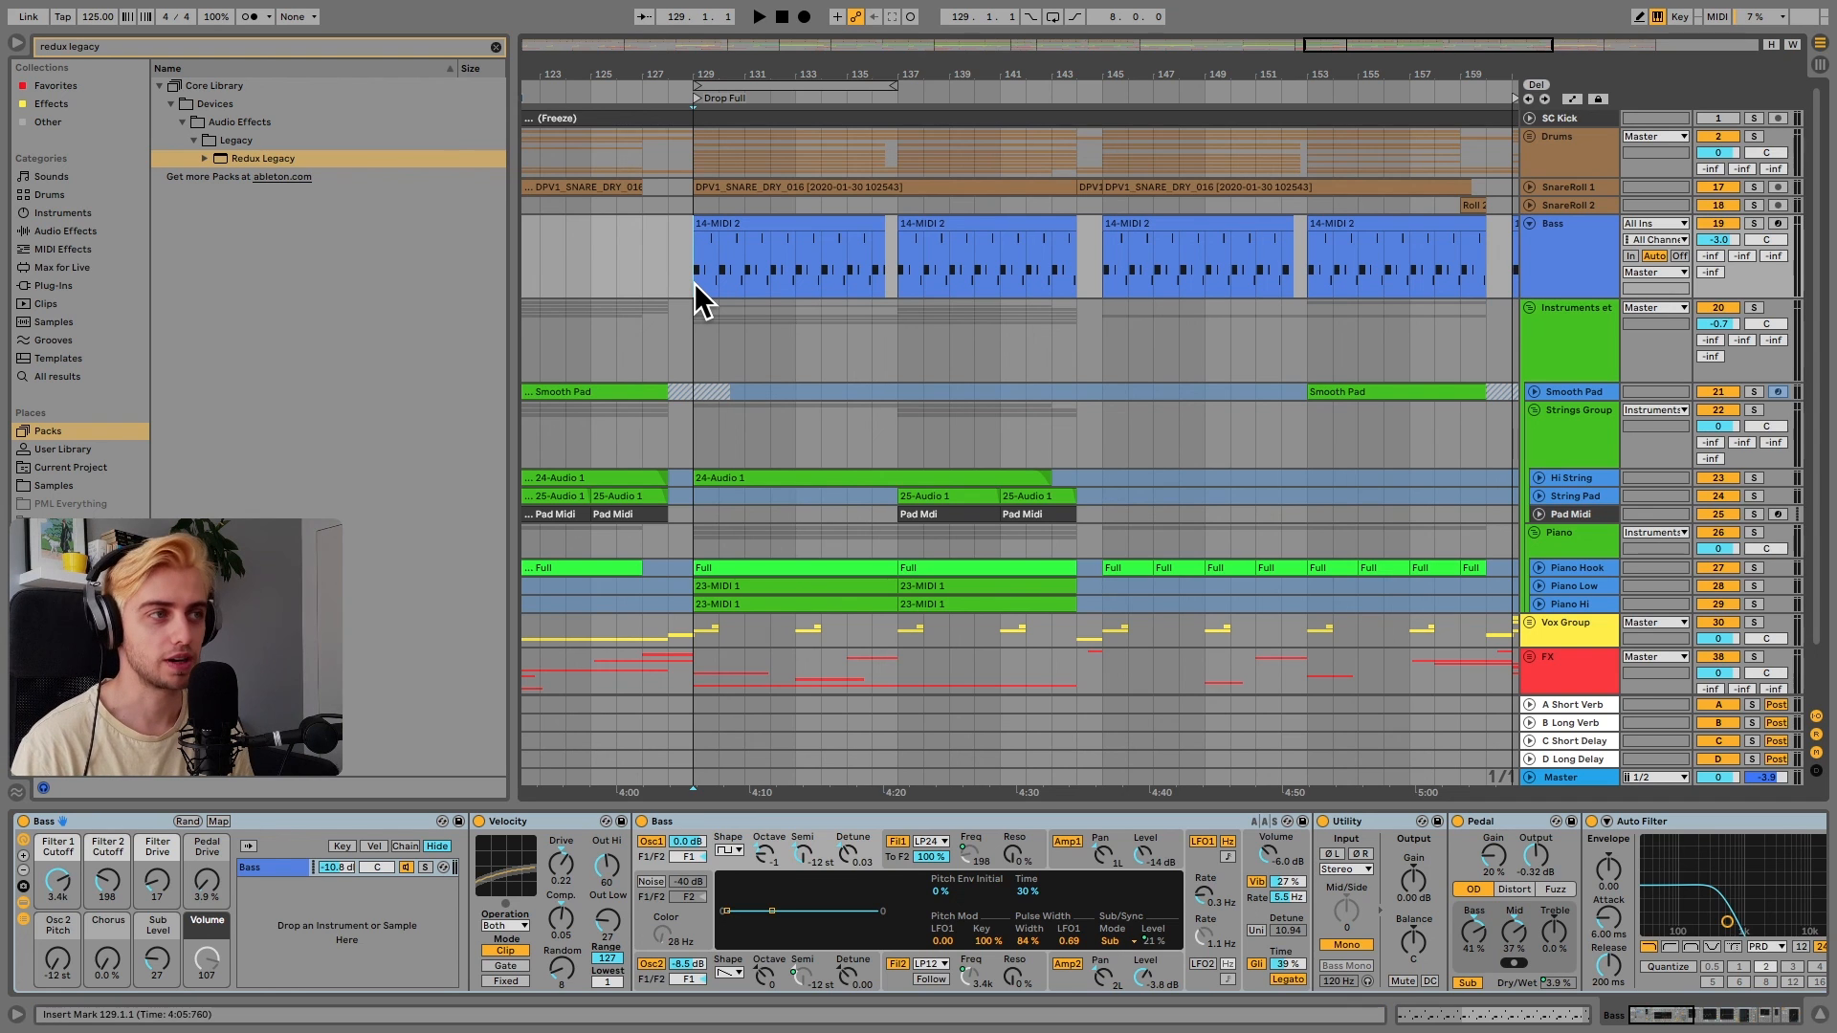
{"action": "left_click", "coordinate": [1568, 532]}
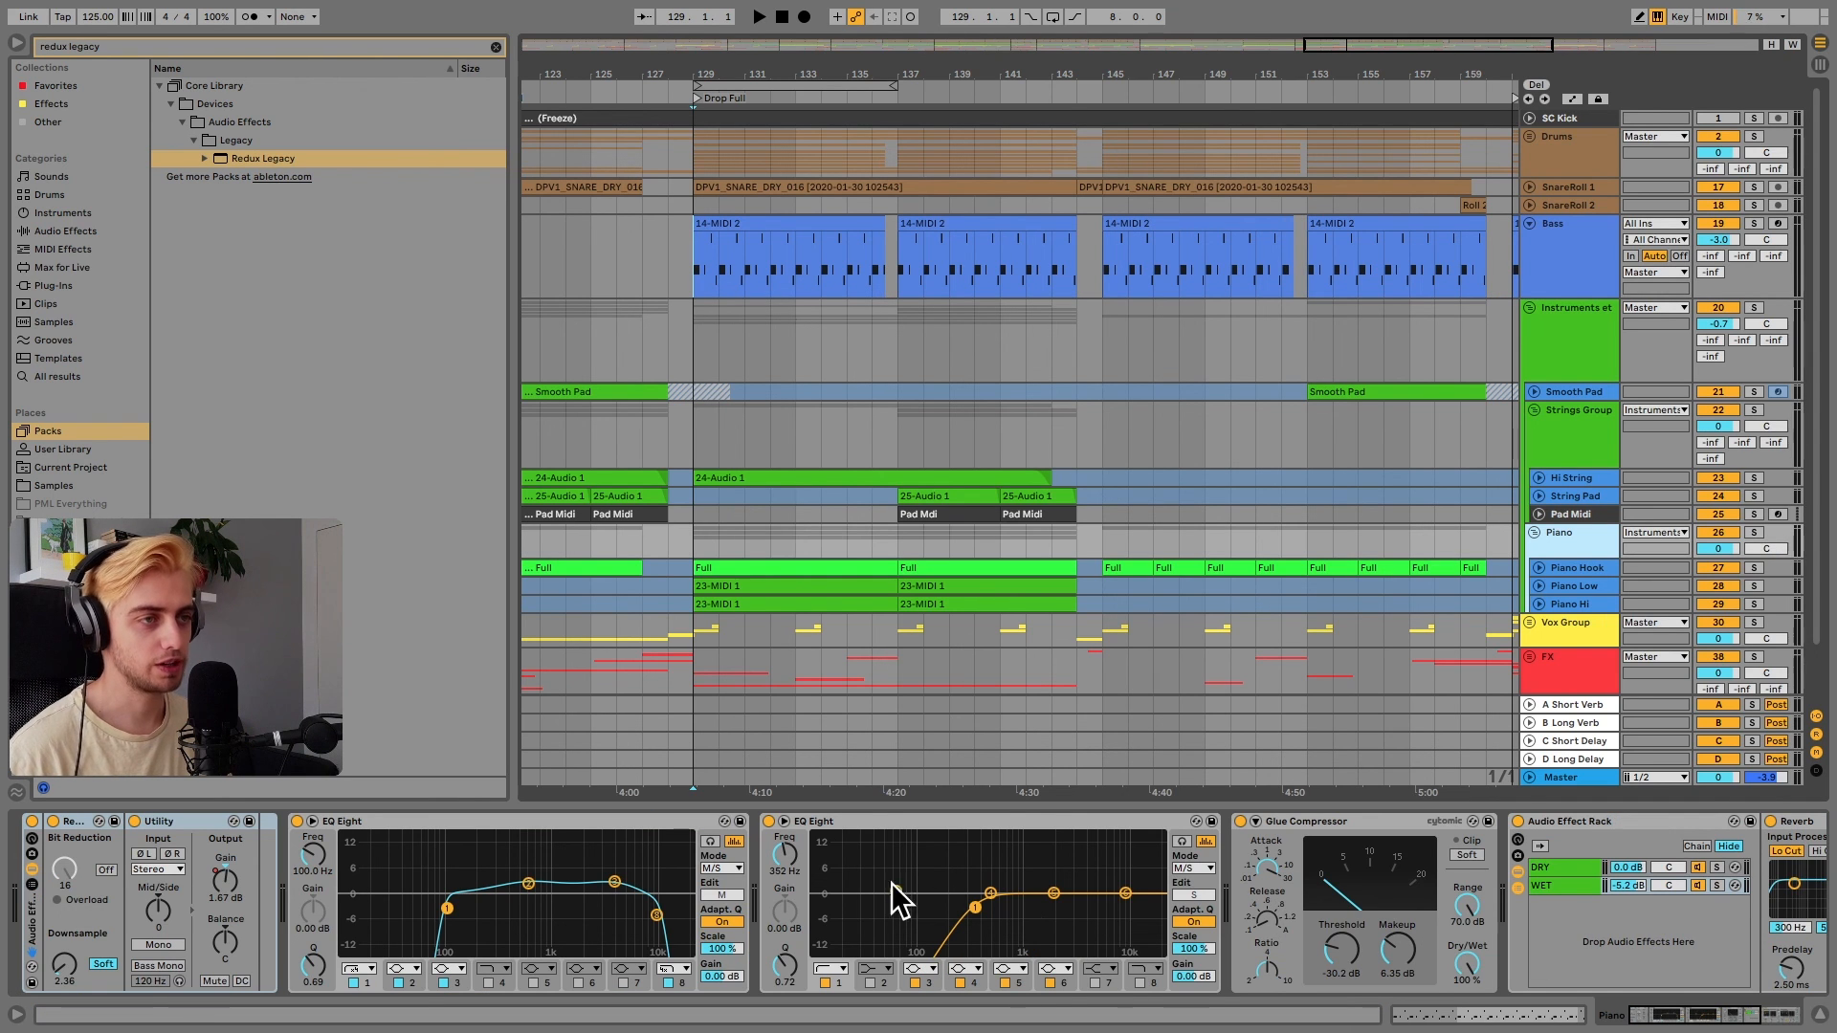
{"action": "left_click_drag", "start_coordinate": [1669, 1012], "coordinate": [1736, 1014]}
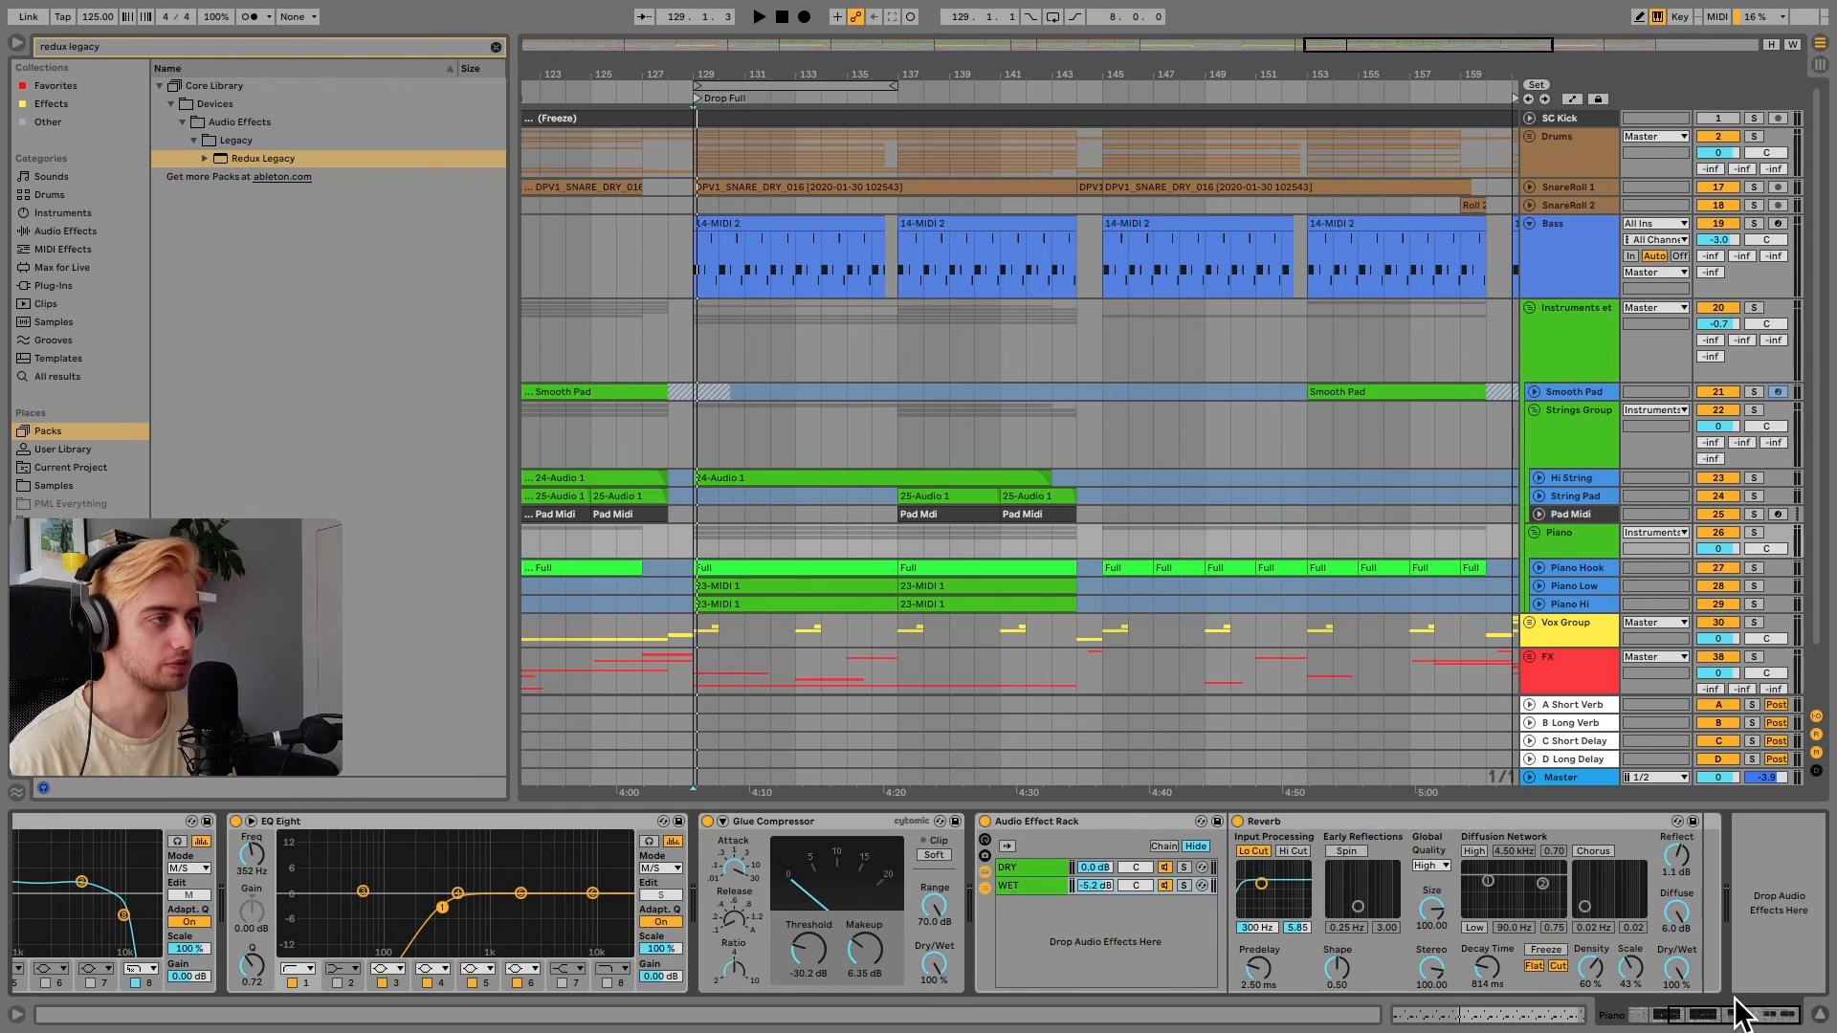
{"action": "left_click", "coordinate": [725, 525]}
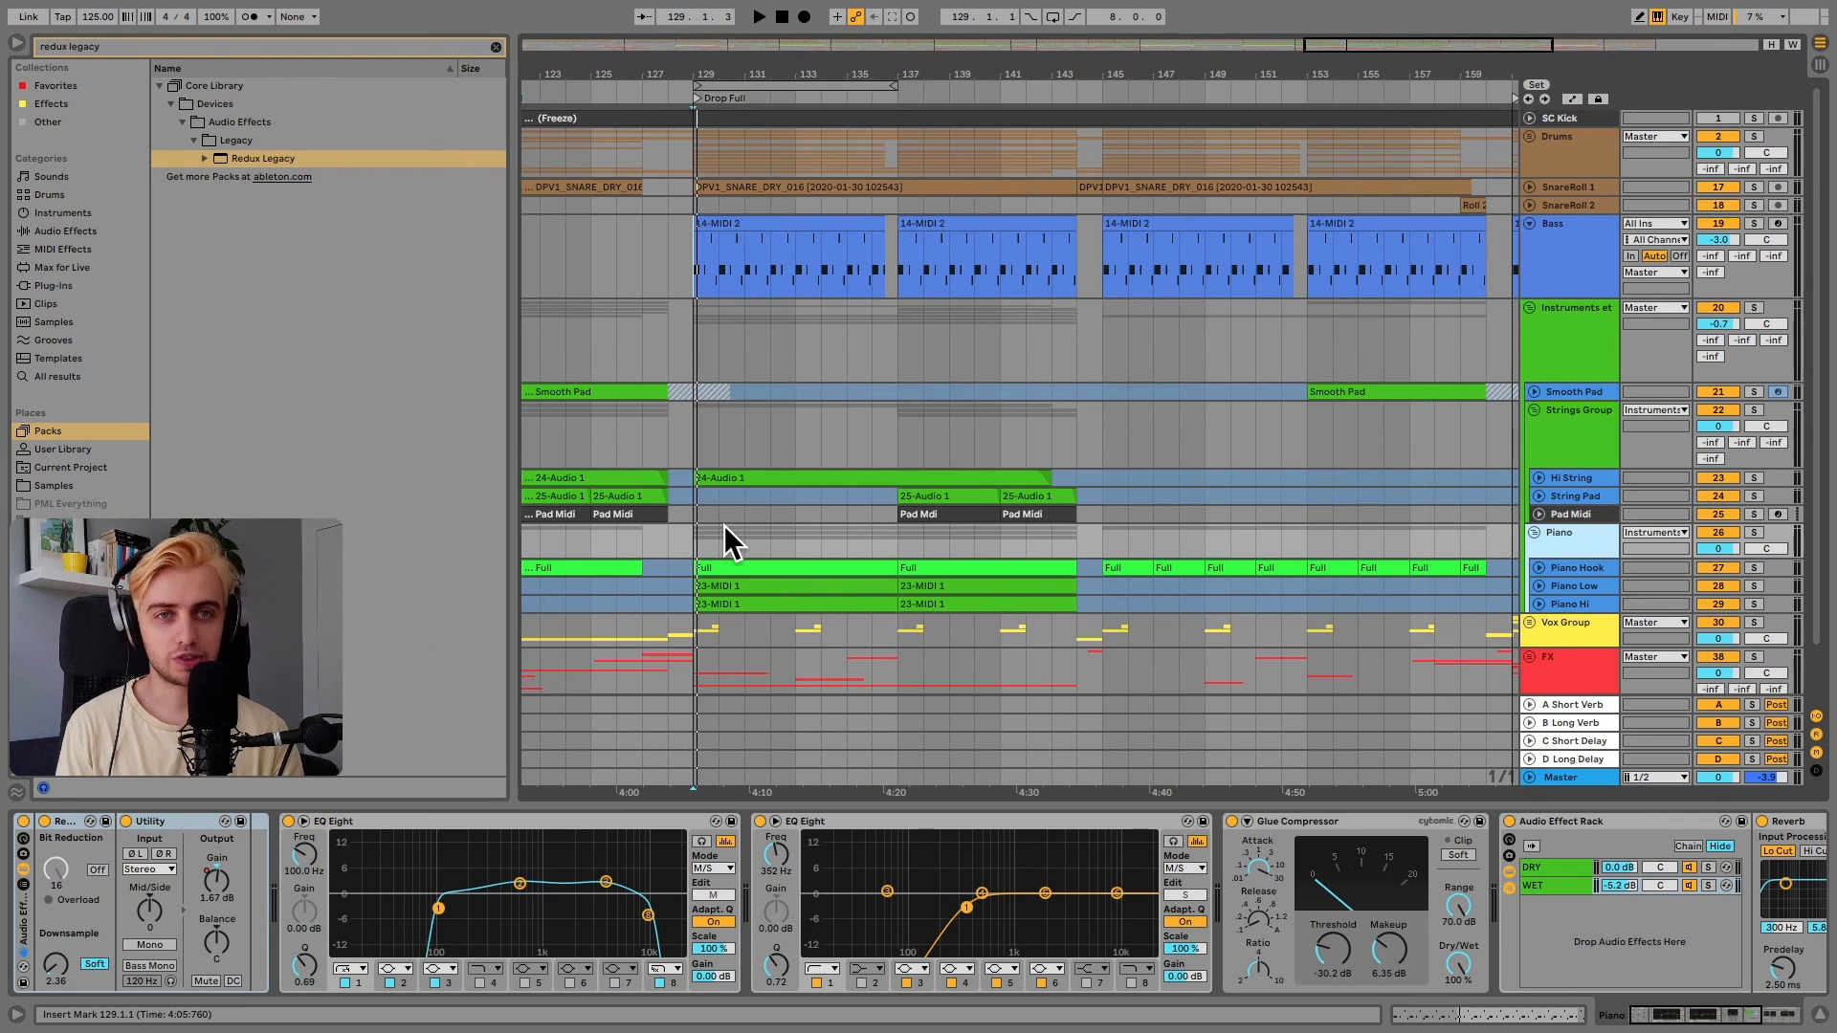